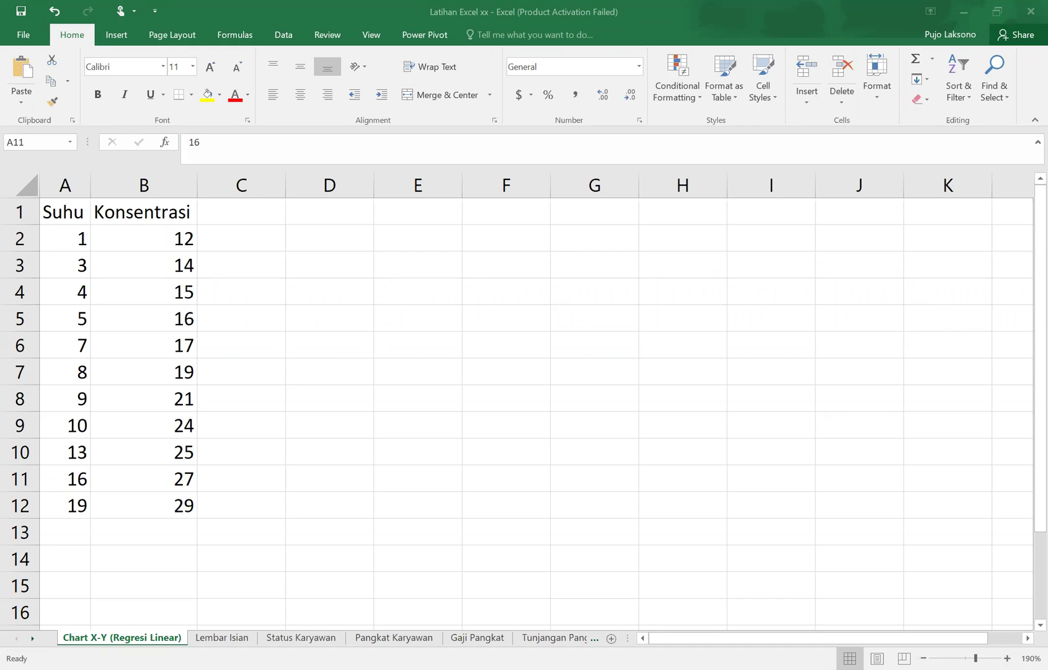
# - Examine the Suhu and Konsentrasi columns of data in A1:B12
pyautogui.click(1007, 657)
pyautogui.click(1007, 658)
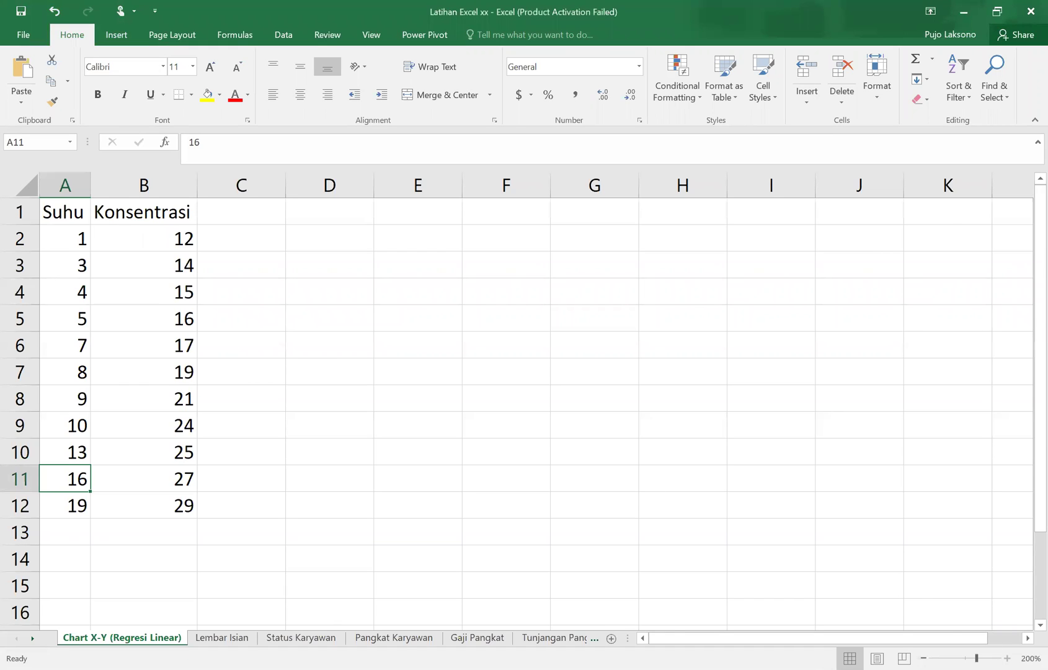
pyautogui.click(1007, 658)
pyautogui.click(1007, 658)
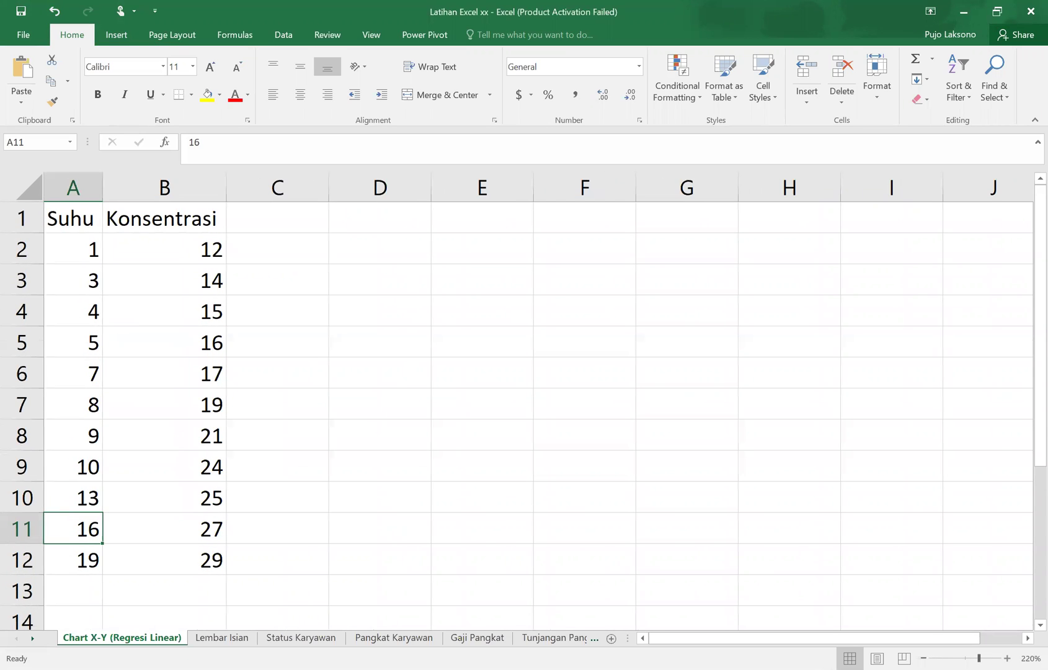
pyautogui.click(93, 255)
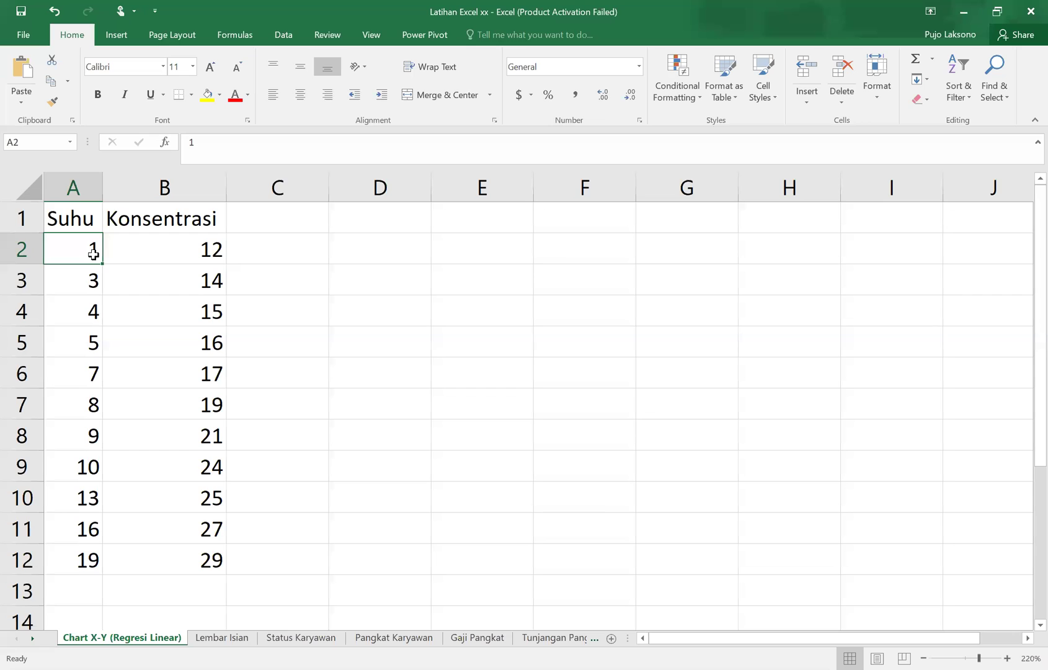
pyautogui.press('Up')
pyautogui.press('Right')
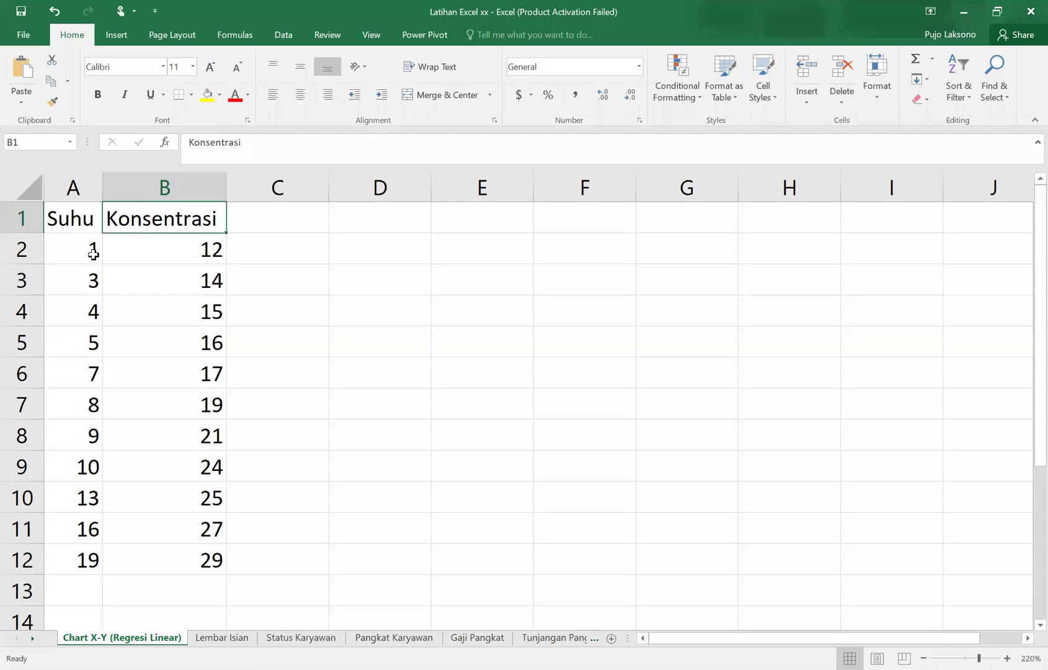
pyautogui.press('Down')
pyautogui.hotkey('shift', 'Down')
pyautogui.hotkey('shift', 'Down')
pyautogui.hotkey('shift', 'Down')
pyautogui.hotkey('shift', 'Down')
pyautogui.hotkey('shift', 'Down')
pyautogui.hotkey('shift', 'Down')
pyautogui.hotkey('shift', 'Down')
pyautogui.hotkey('shift', 'Down')
pyautogui.hotkey('shift', 'Down')
pyautogui.hotkey('shift', 'Down')
pyautogui.hotkey('shift', 'Down')
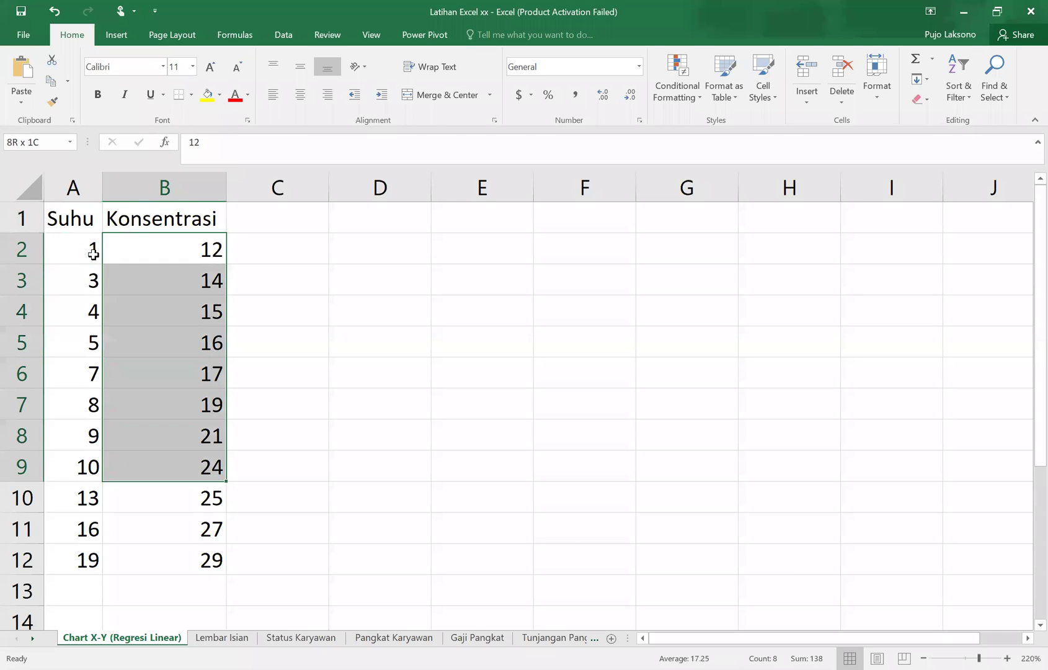
pyautogui.hotkey('shift', 'Up')
pyautogui.press('Left')
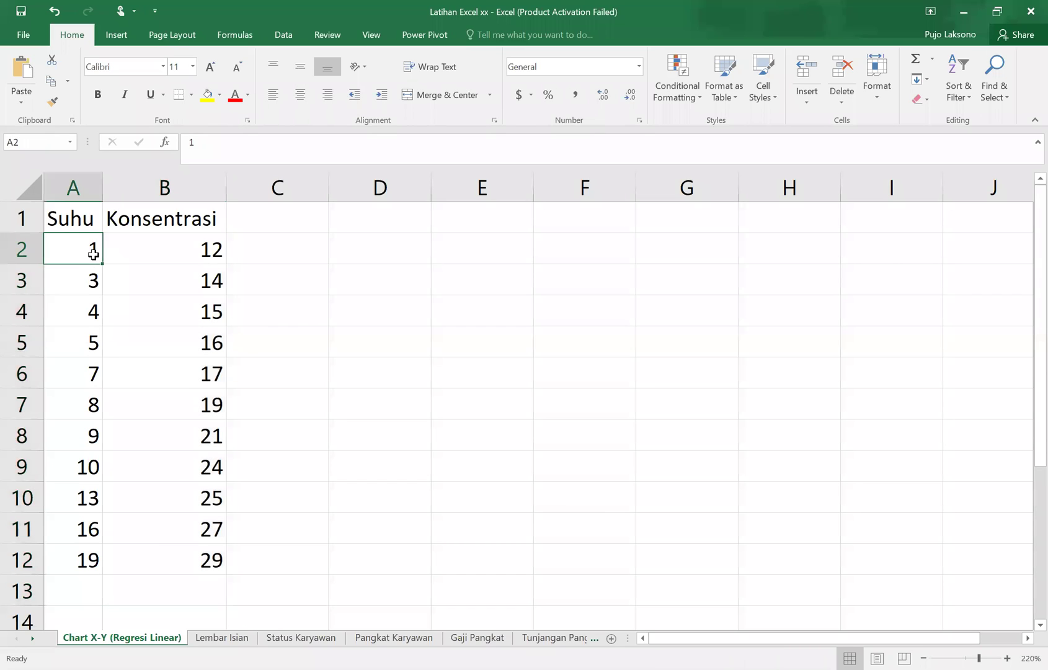
pyautogui.press('Right')
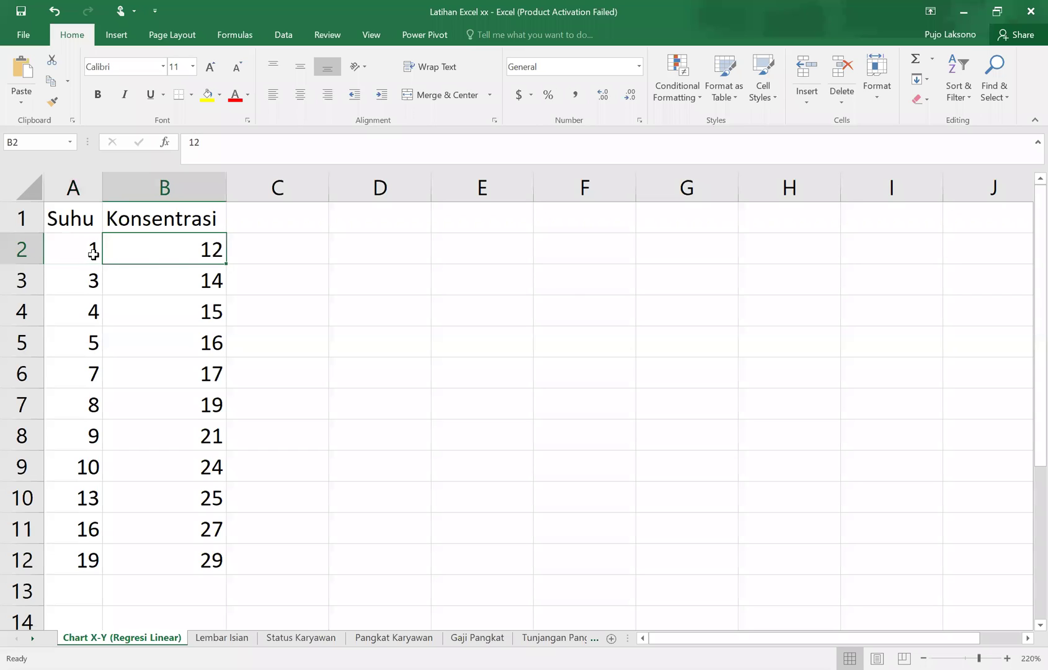
# - Replace the header in cell A1 with "Jam Belajar"
pyautogui.press('Up')
pyautogui.press('Left')
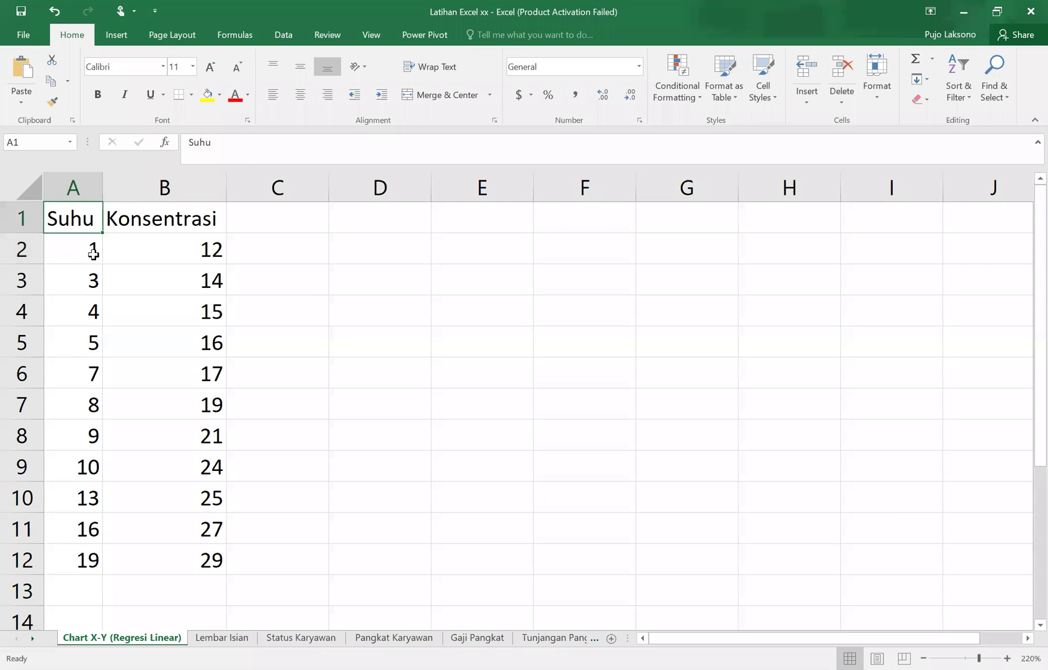
pyautogui.write('Jam B')
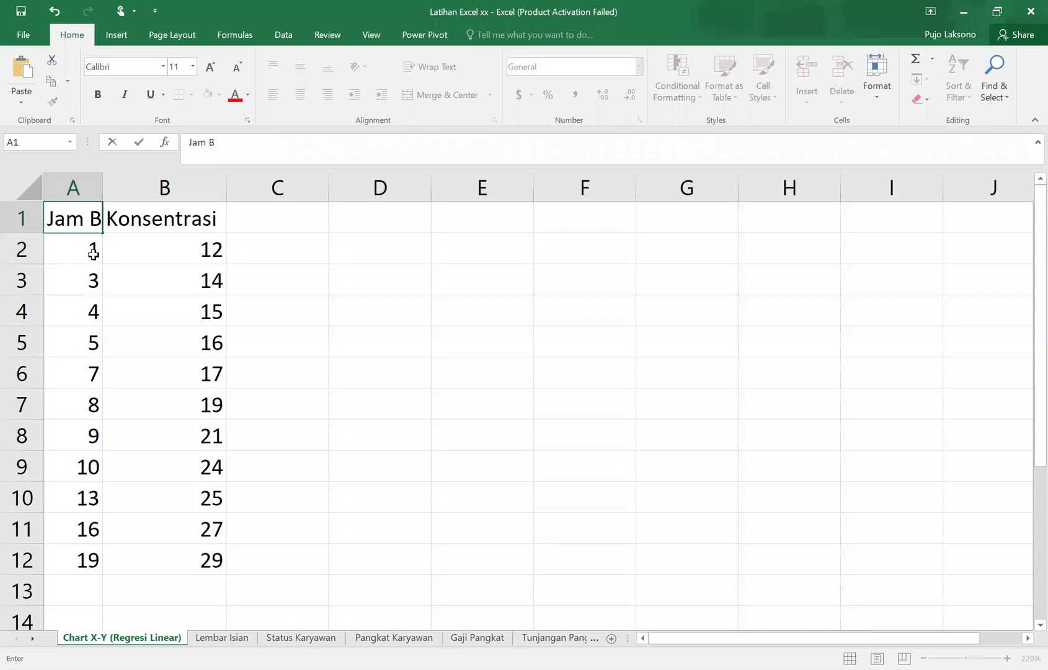
pyautogui.write('elajar')
pyautogui.press('BackSpace')
pyautogui.press('BackSpace')
pyautogui.write('jar')
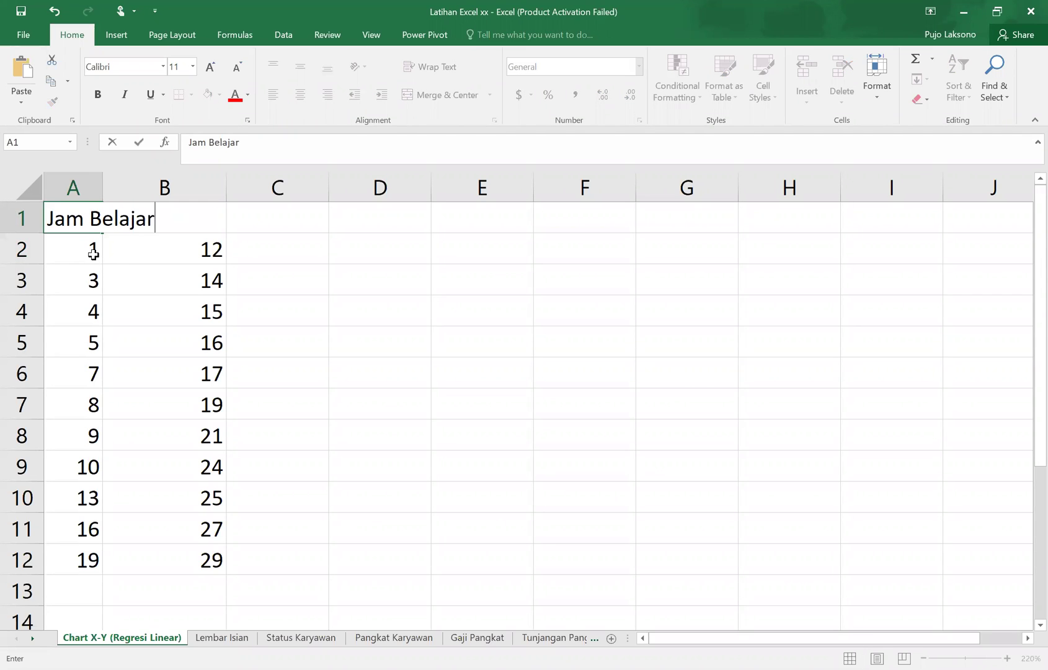
pyautogui.press('Tab')
# - Enter "Ini Ujian" as the header in B1 and widen column A to fit its header
pyautogui.write('Ini')
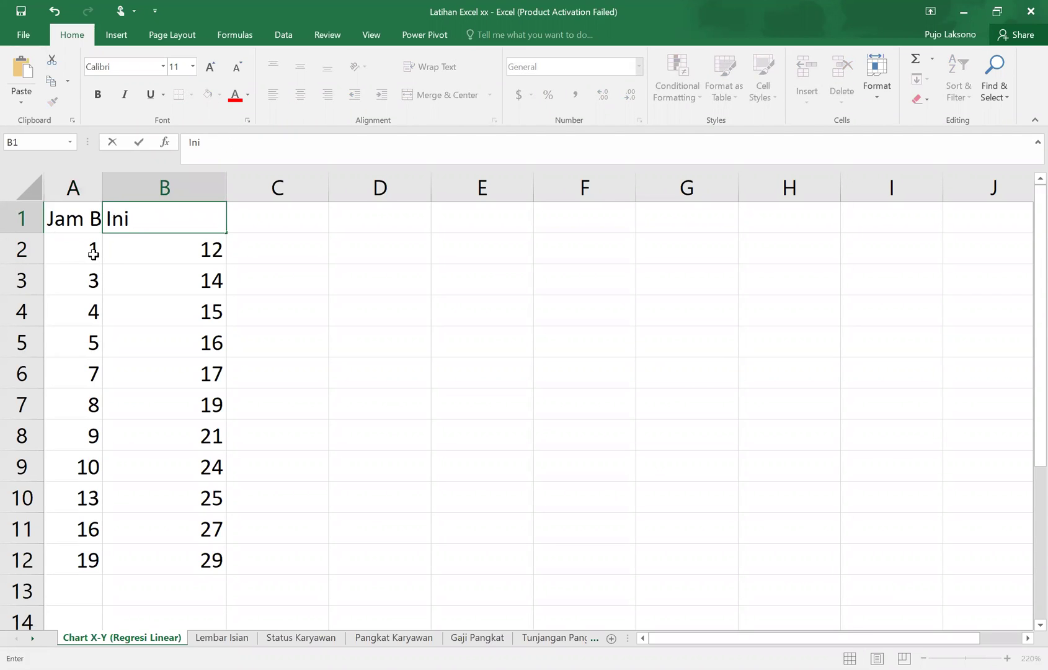
pyautogui.write(' Ujian')
pyautogui.press('Down')
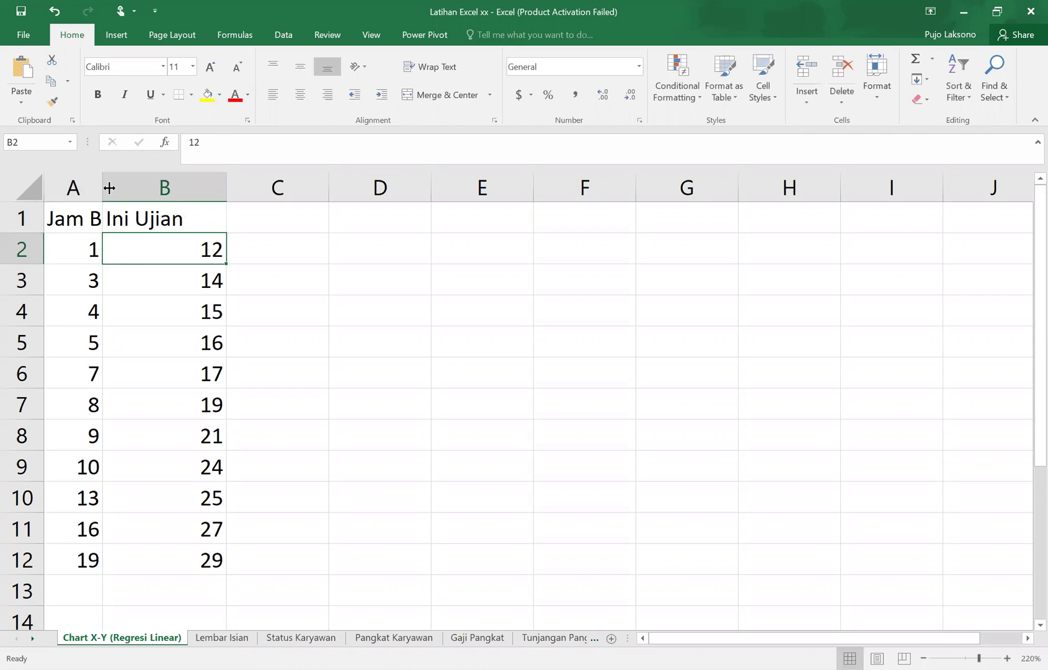
pyautogui.moveTo(110, 188); pyautogui.dragTo(166, 189)
# - Correct the first word of the B1 header so that it reads "Nilai Ujian"
pyautogui.click(195, 220)
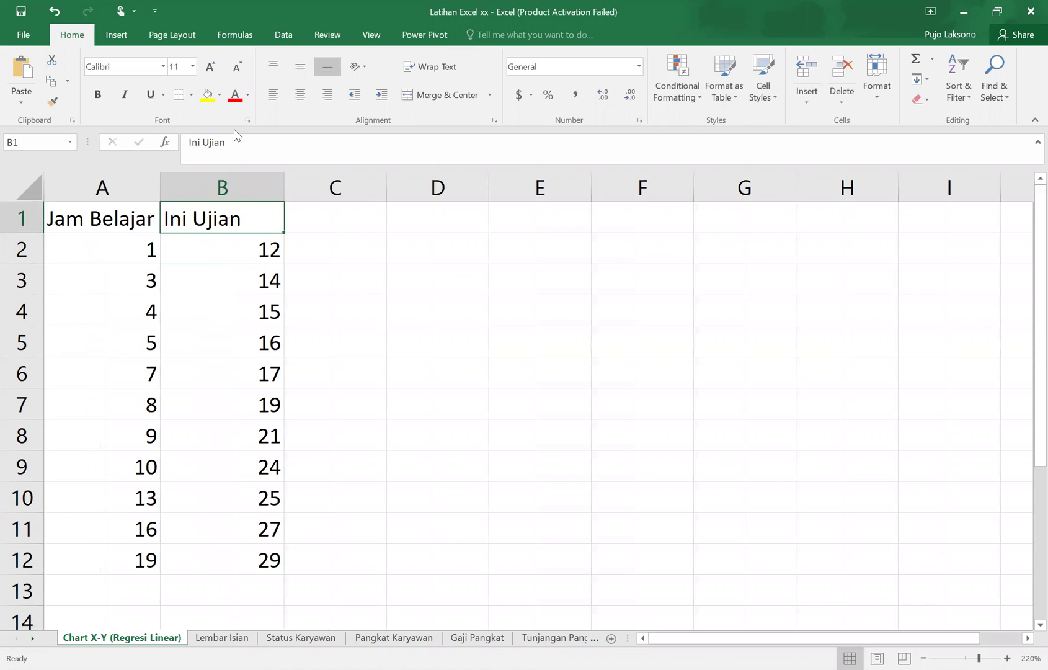
pyautogui.click(233, 145)
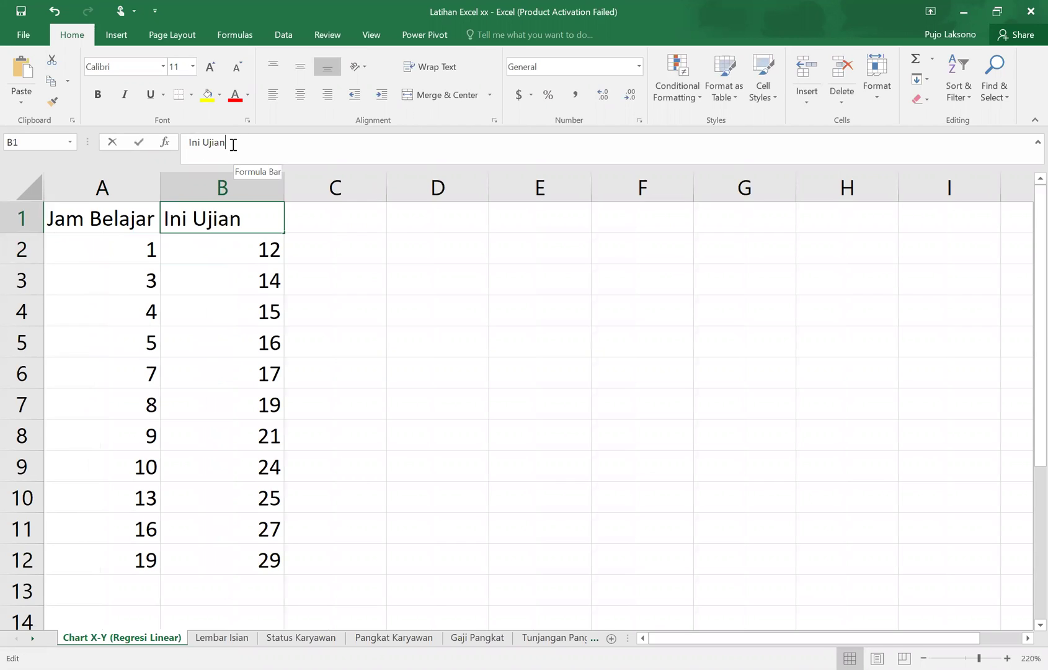
pyautogui.press('Home')
pyautogui.hotkey('ctrl', 'shift', 'Right')
pyautogui.write('Nilai')
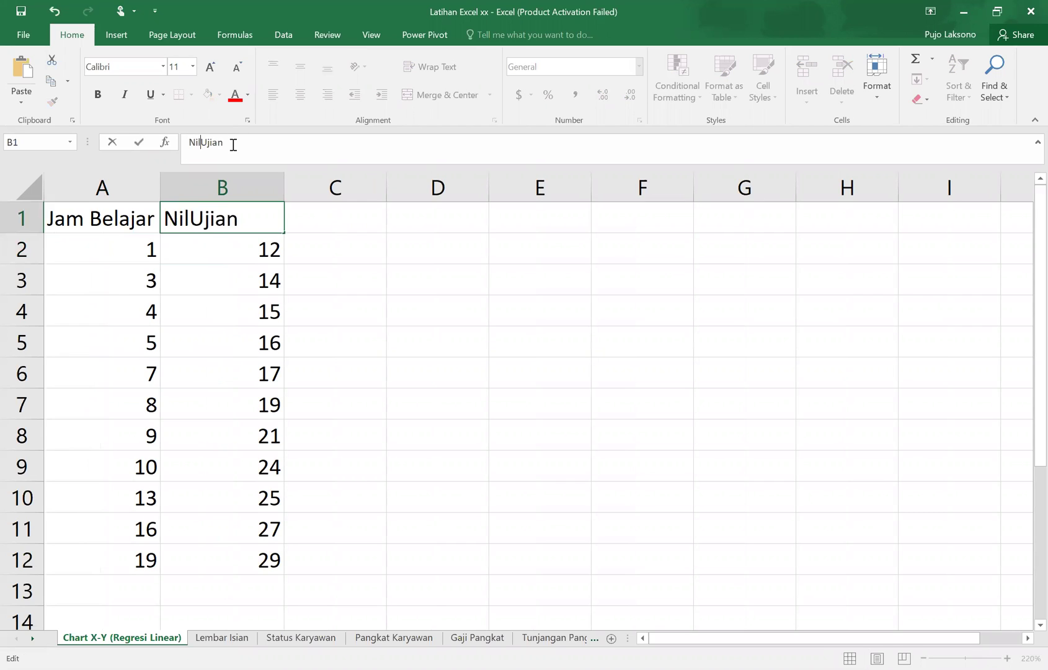
pyautogui.press('Return')
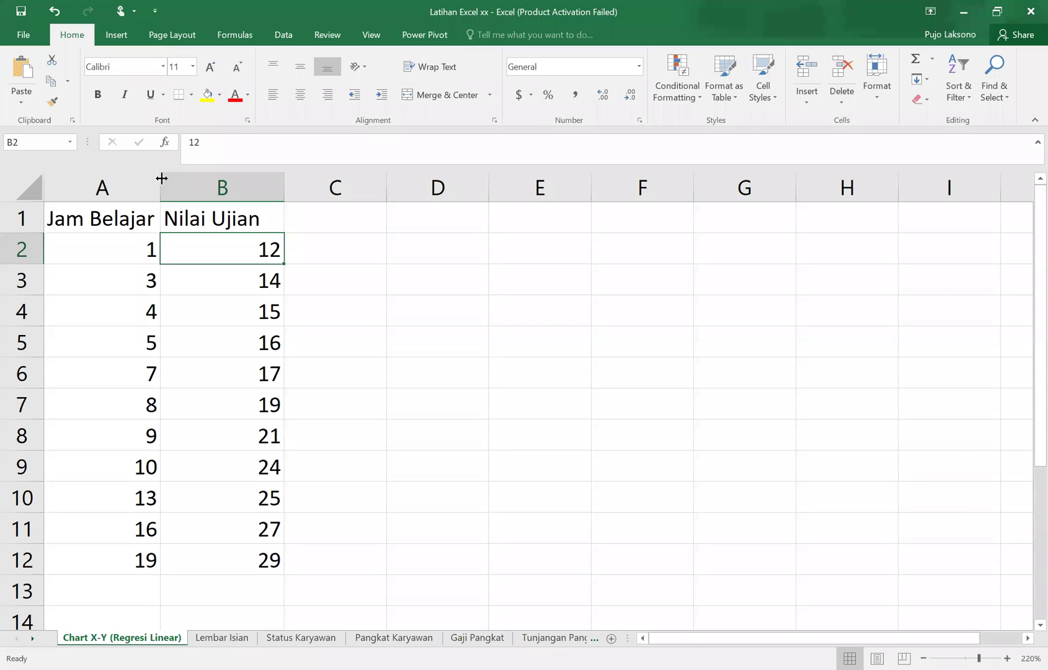
# - Insert a markers-only scatter chart from the Jam Belajar and Nilai Ujian data in A1:B12
pyautogui.press('Up')
pyautogui.press('Left')
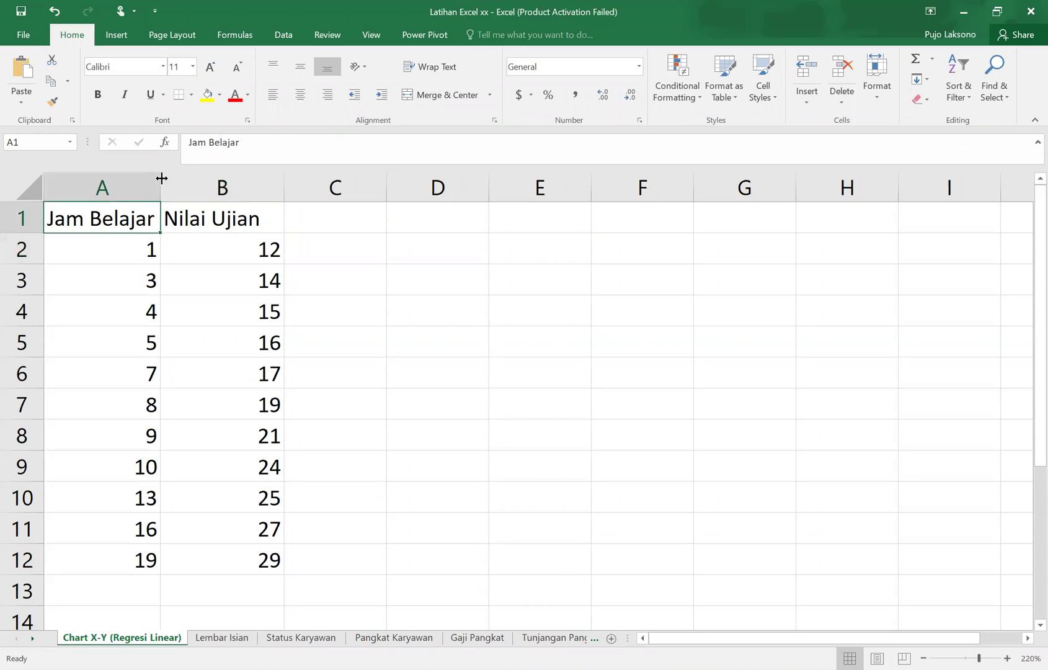
pyautogui.hotkey('shift', 'Right')
pyautogui.hotkey('shift', 'Down')
pyautogui.hotkey('shift', 'Down')
pyautogui.hotkey('shift', 'Down')
pyautogui.hotkey('shift', 'Down')
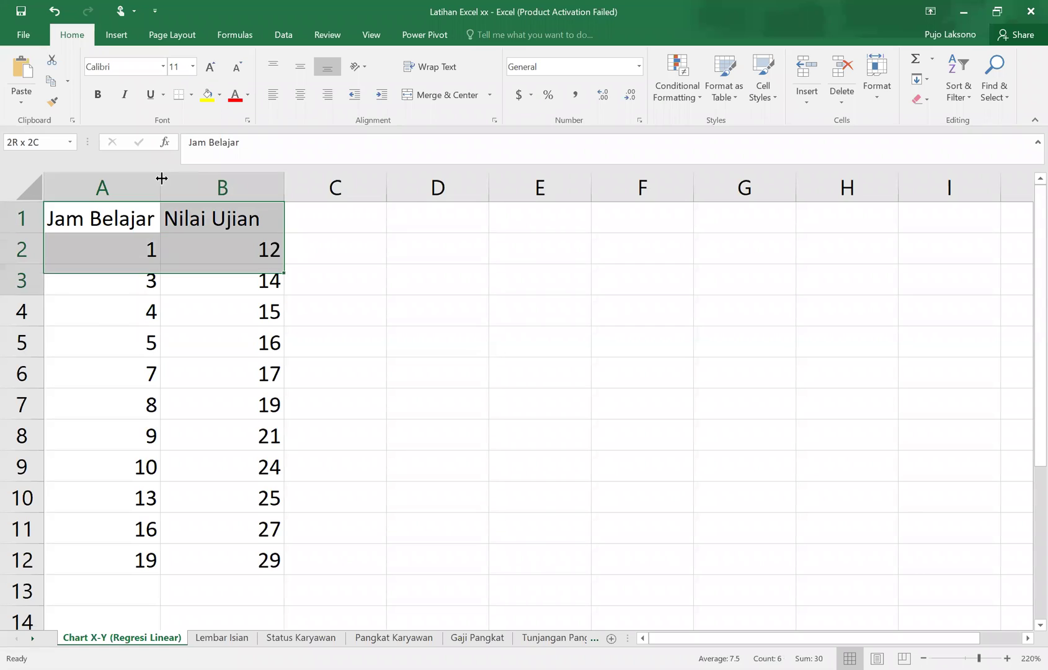
pyautogui.hotkey('shift', 'Down')
pyautogui.hotkey('shift', 'Down')
pyautogui.hotkey('shift', 'Down')
pyautogui.hotkey('shift', 'Down')
pyautogui.hotkey('shift', 'Down')
pyautogui.hotkey('shift', 'Down')
pyautogui.hotkey('shift', 'Down')
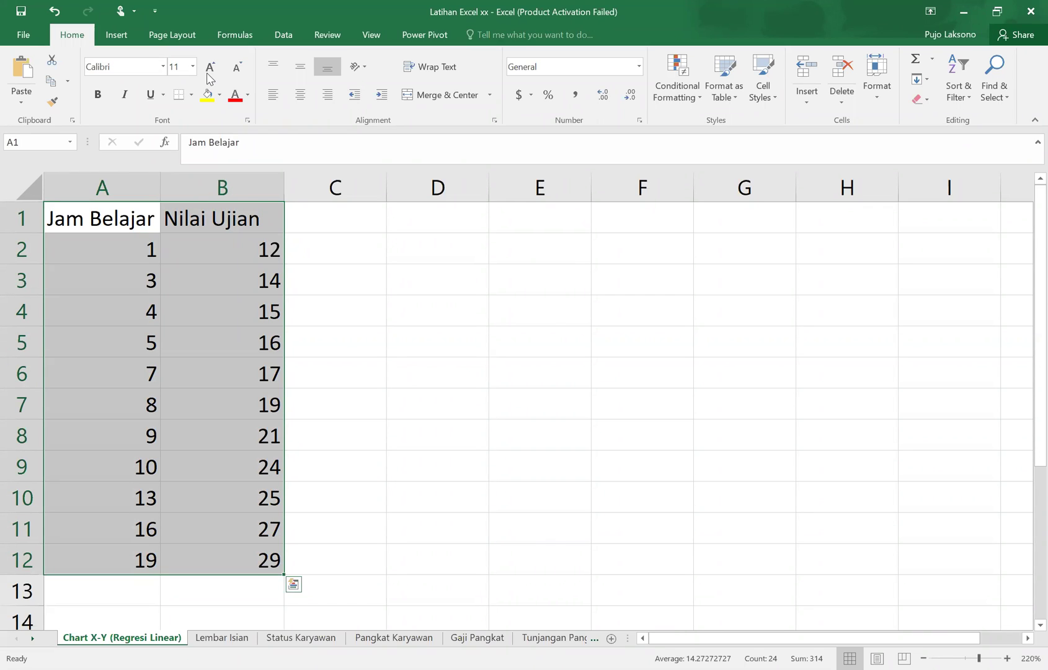
pyautogui.click(119, 38)
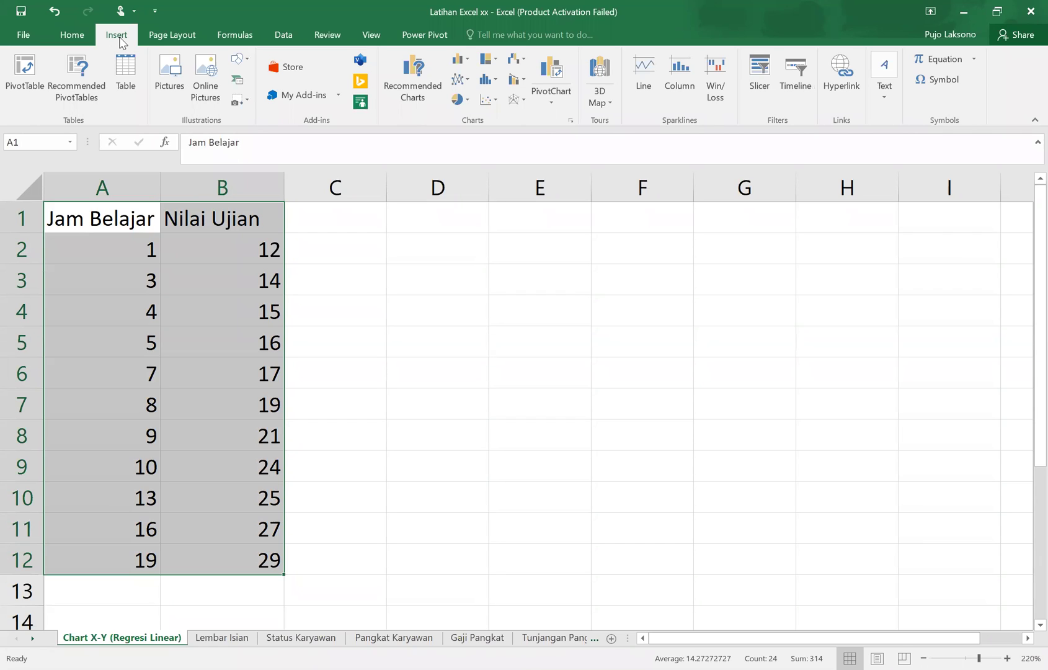
pyautogui.click(489, 103)
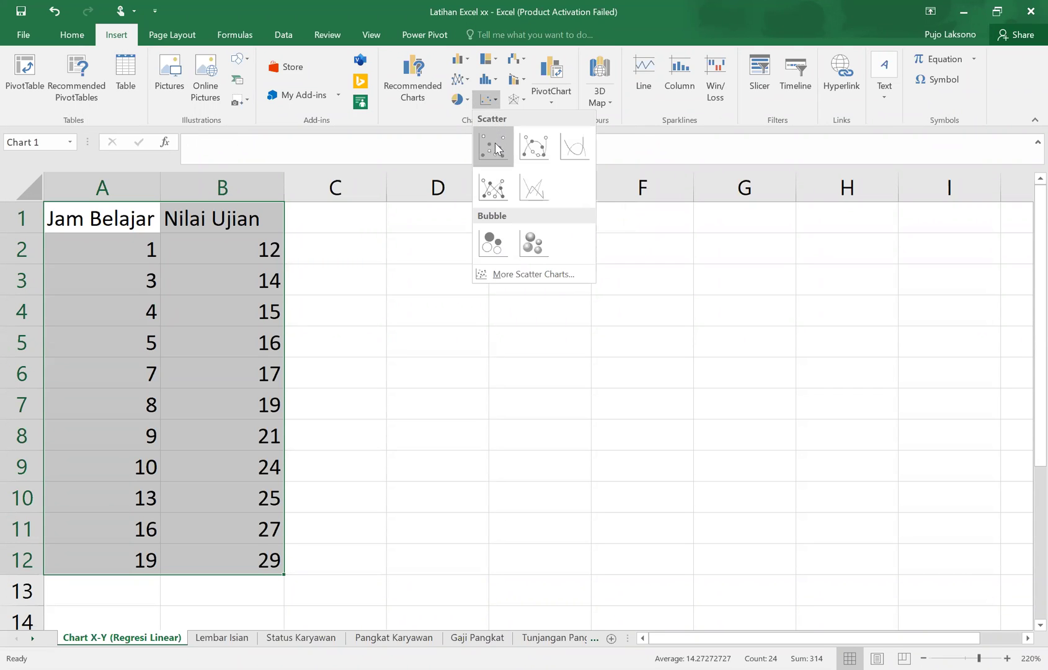
pyautogui.click(496, 155)
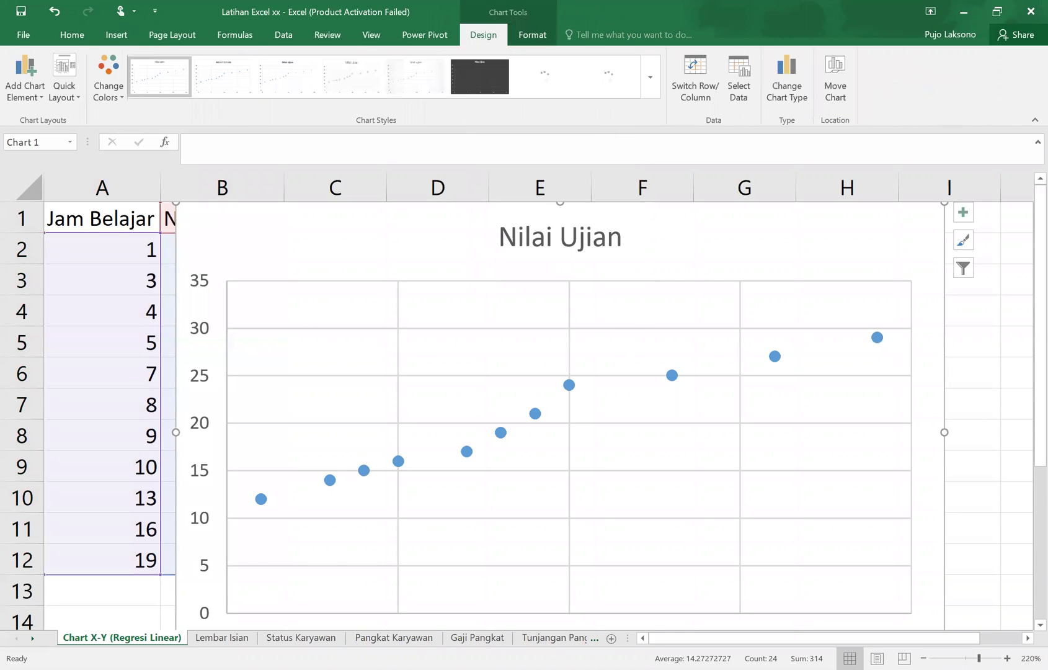
# - Try several chart styles on the scatter chart and keep the fifth one, with the light grey gradient background
pyautogui.click(923, 658)
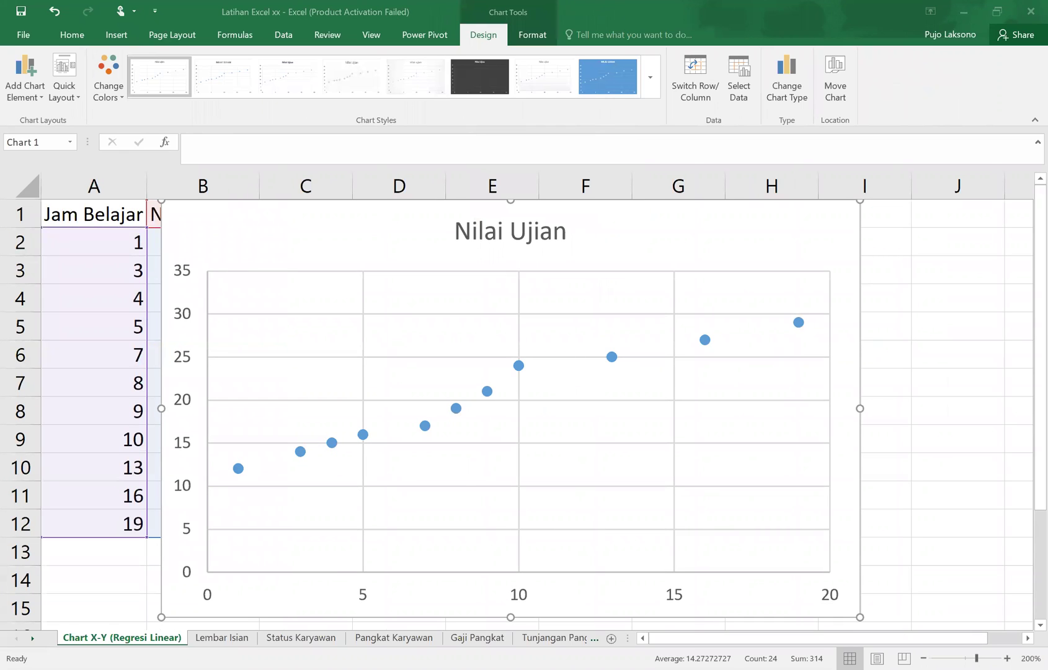
pyautogui.click(923, 659)
pyautogui.click(923, 659)
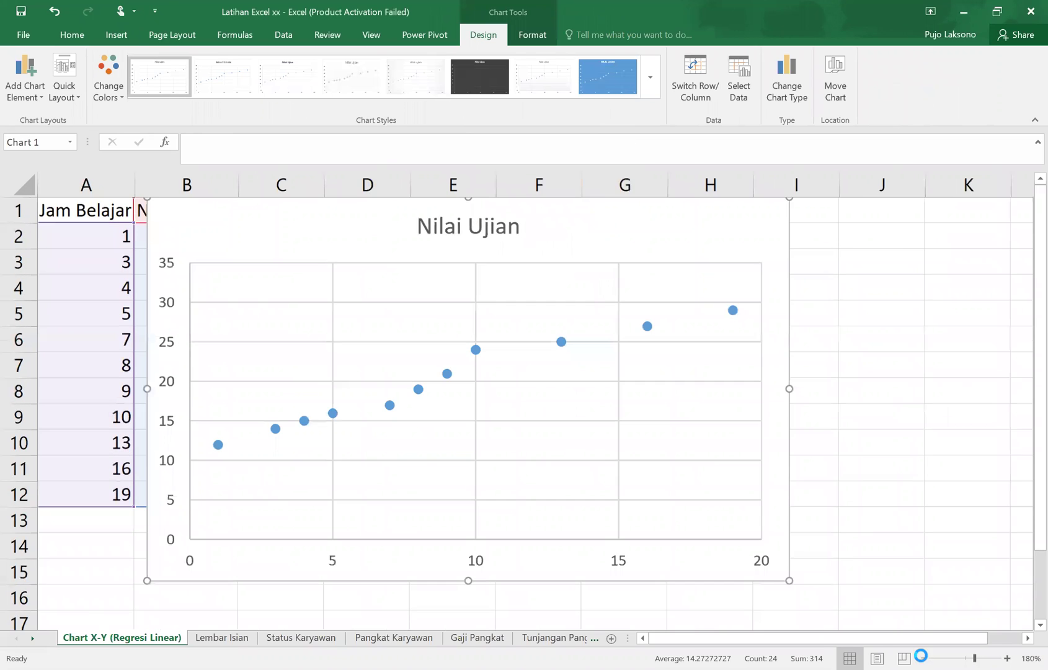
pyautogui.click(923, 658)
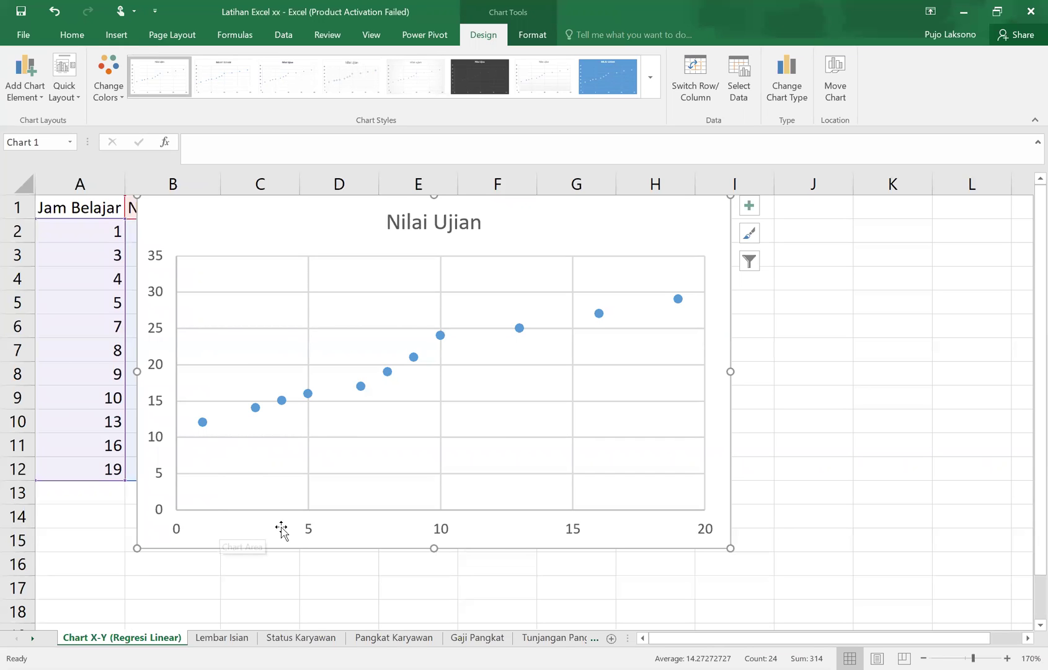
pyautogui.scroll(1, 179, 459)
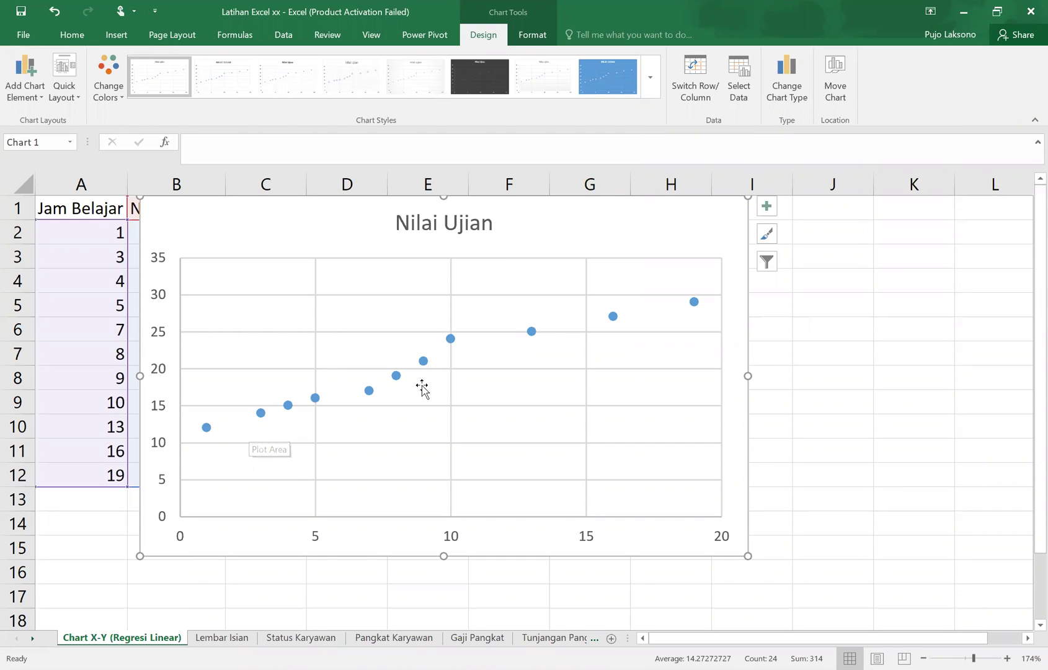
pyautogui.moveTo(694, 303)
pyautogui.click(237, 83)
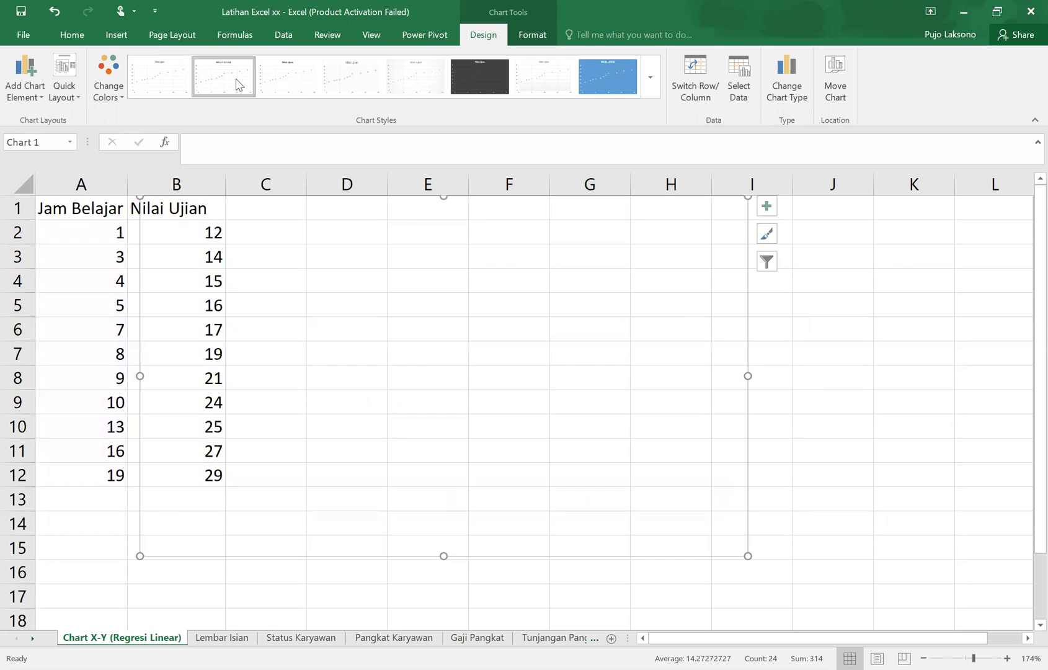
pyautogui.click(294, 85)
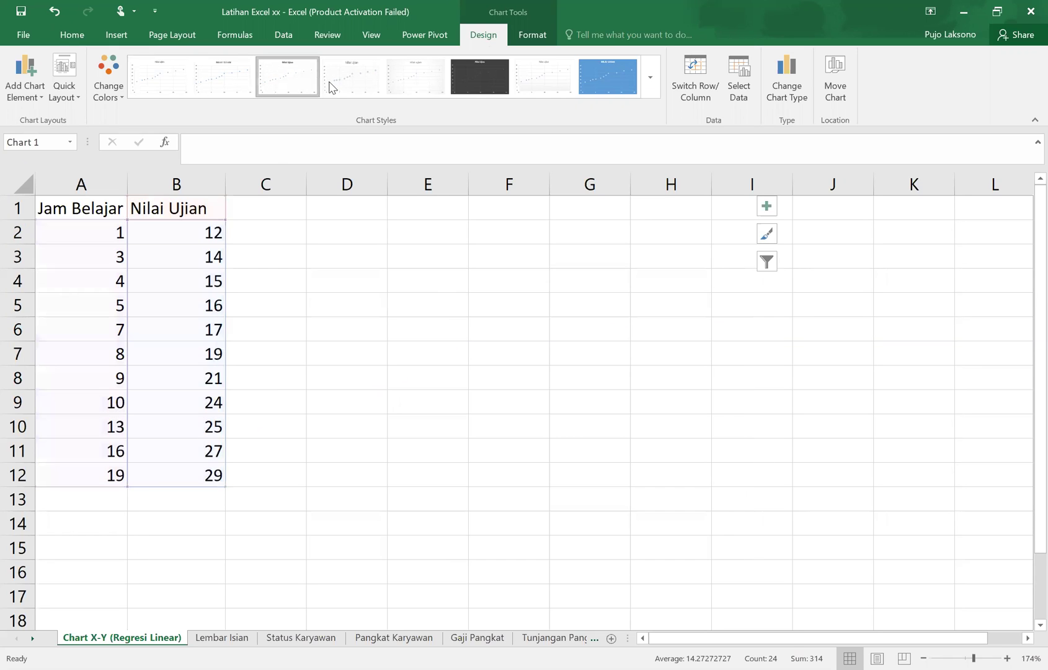
pyautogui.click(330, 81)
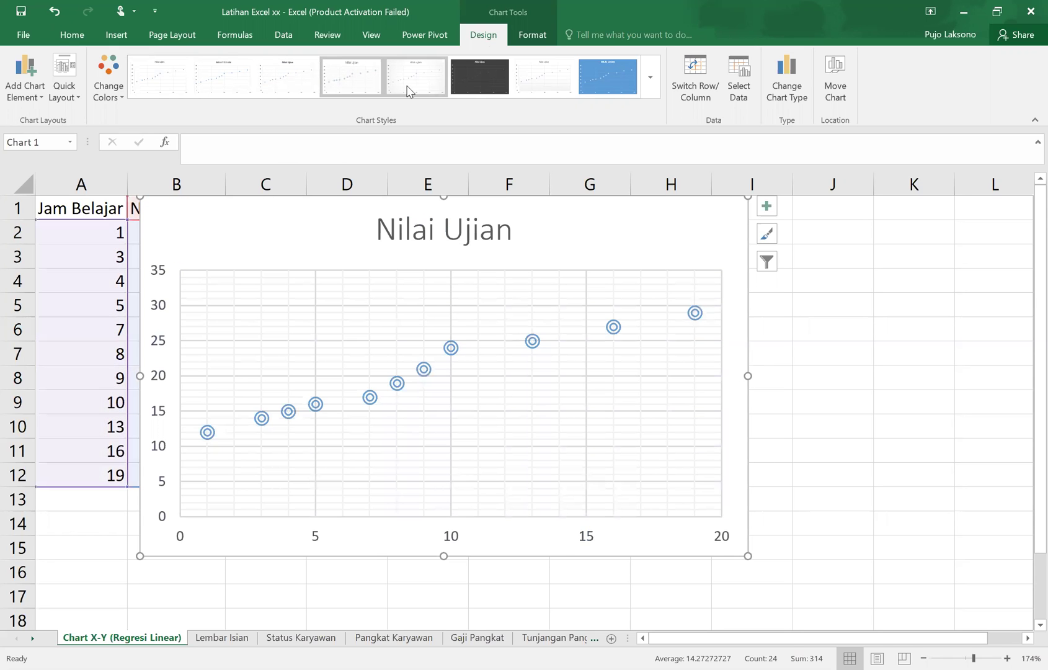
pyautogui.click(407, 91)
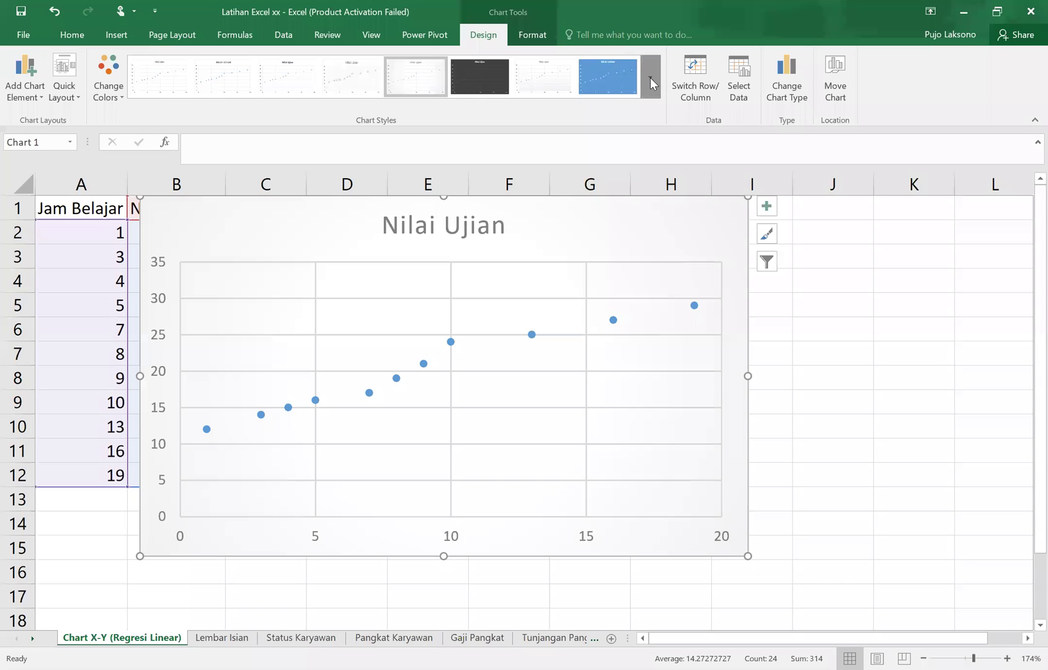
pyautogui.click(650, 78)
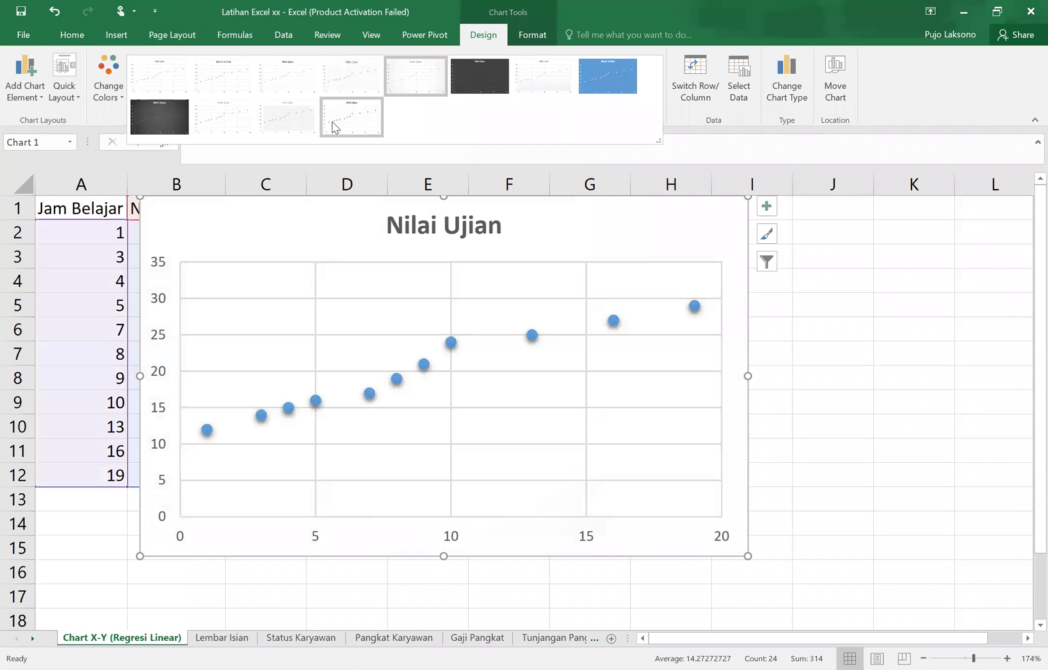
pyautogui.click(612, 252)
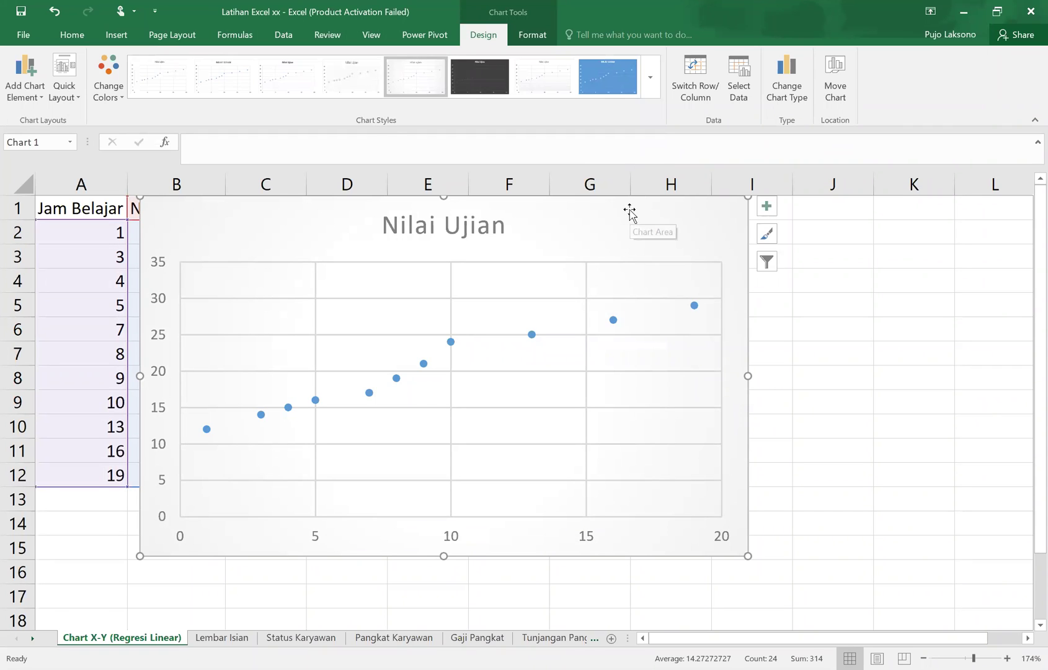
# - Apply the third quick layout to the chart, adding axis titles, a legend and a linear trendline
pyautogui.click(64, 85)
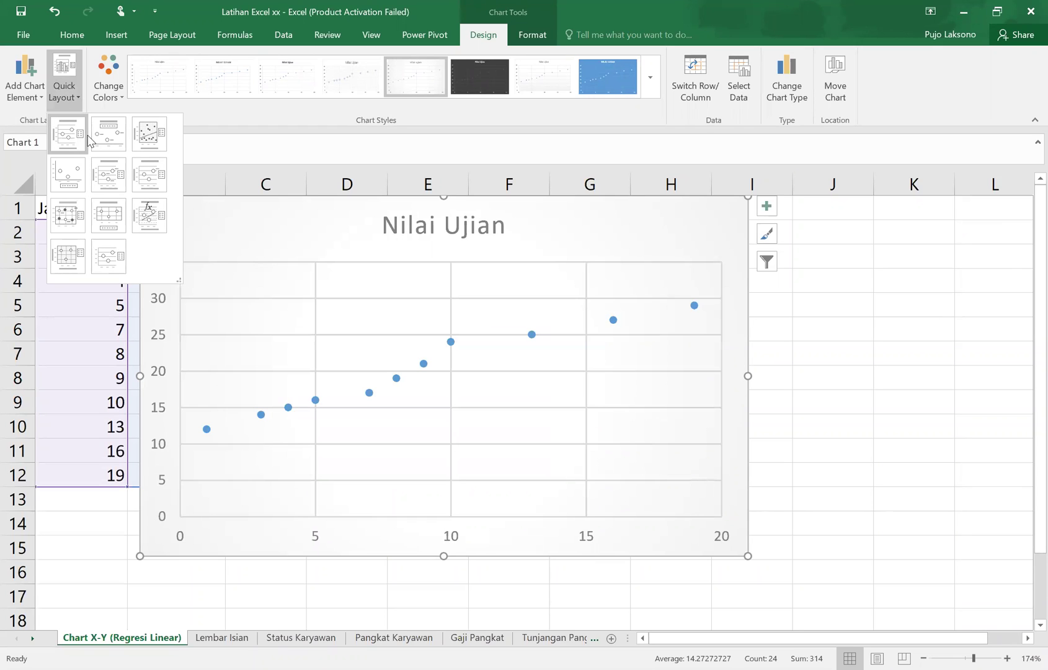
pyautogui.click(147, 140)
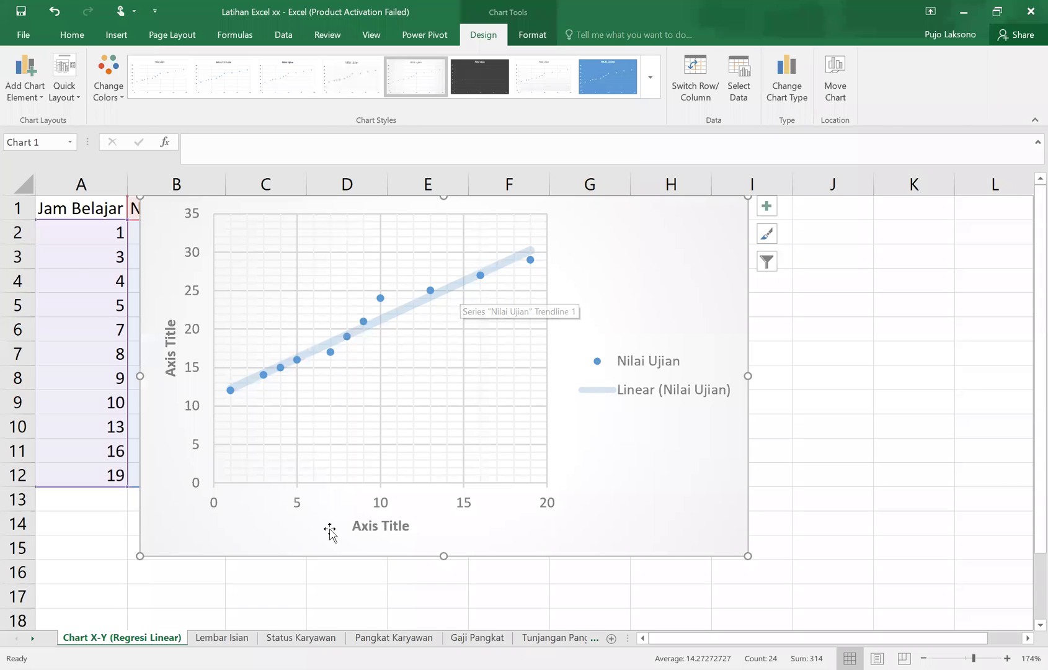
# - Title the chart's horizontal axis "Jam Belajar" and its vertical axis "Nilai Ujian"
pyautogui.tripleClick(373, 526)
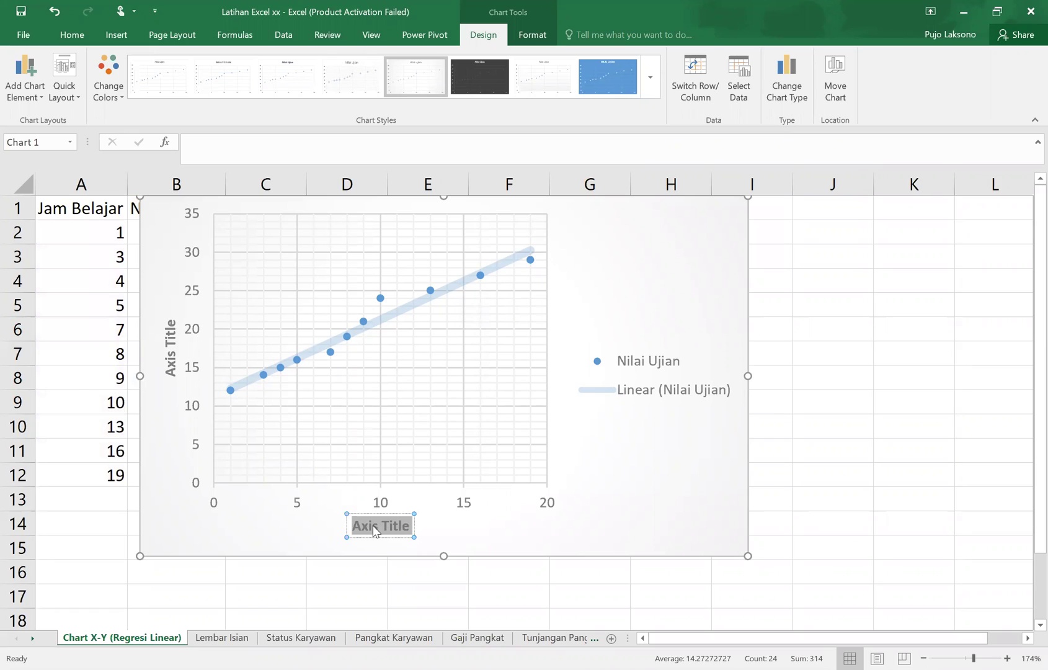
pyautogui.write('Jam Belajar')
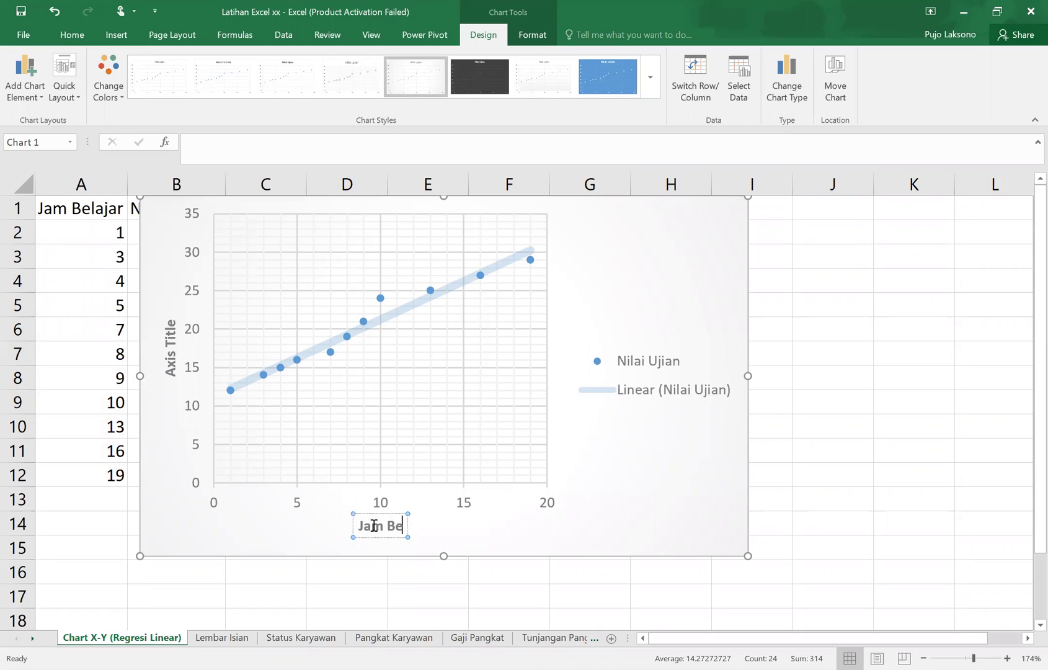
pyautogui.click(169, 359)
pyautogui.doubleClick(168, 360)
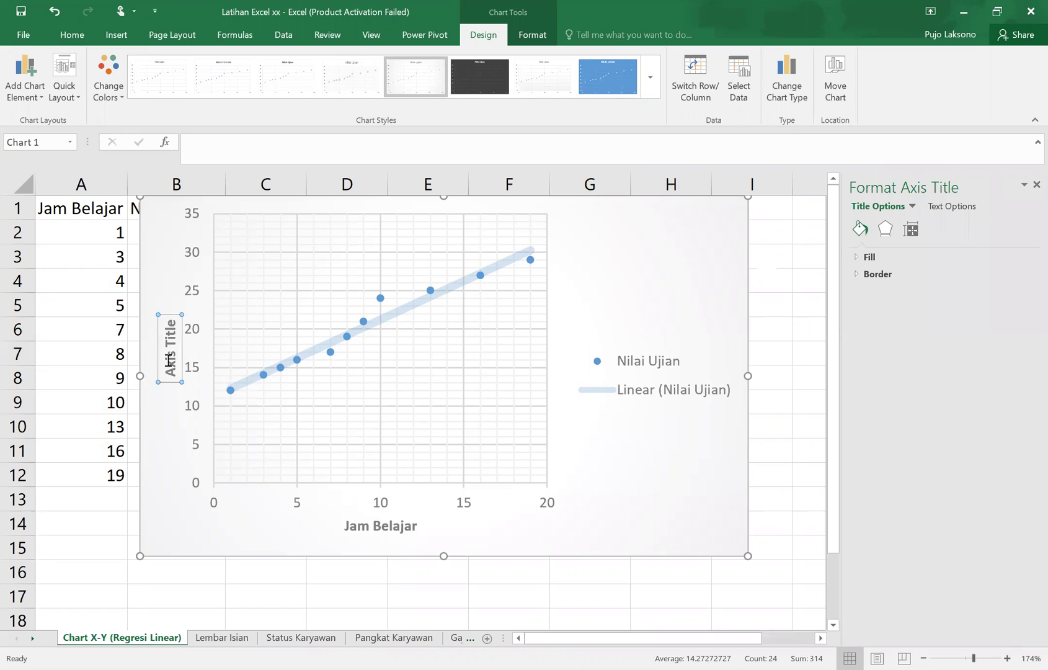
pyautogui.tripleClick(169, 359)
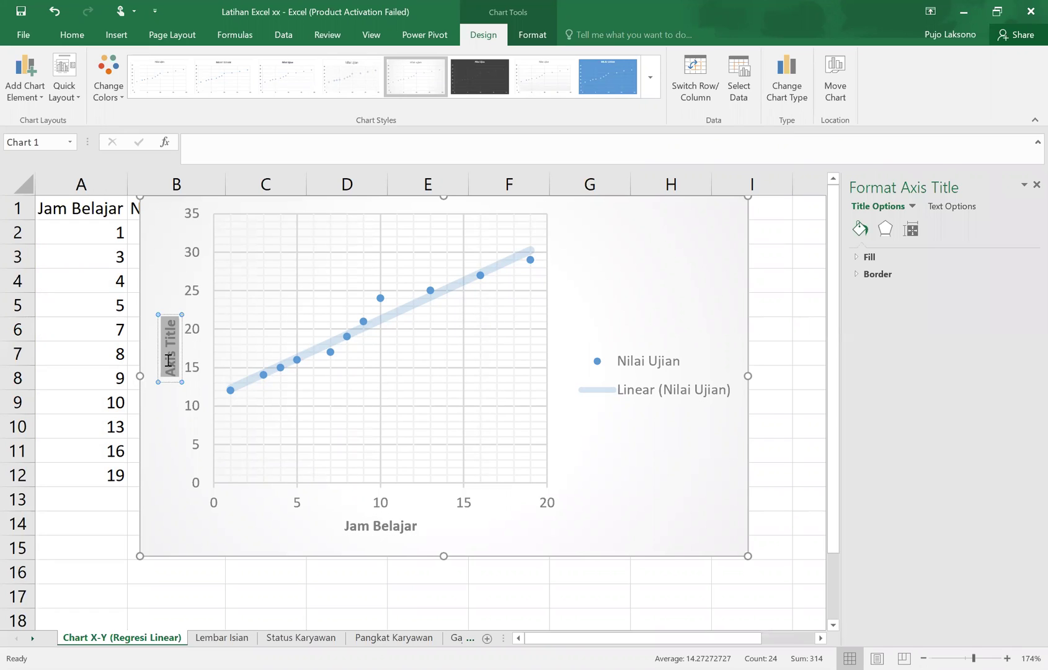
pyautogui.write('Nilai Ujian')
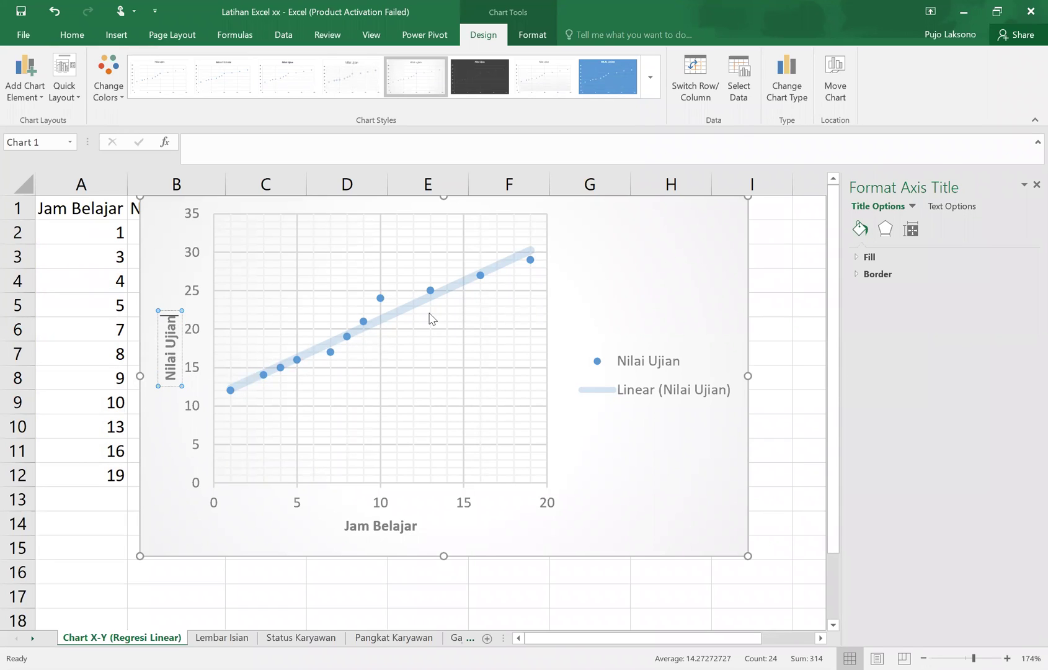
# - Apply quick layout 9 to the scatter chart to add a chart title and the trendline's equation and R² value
pyautogui.click(64, 87)
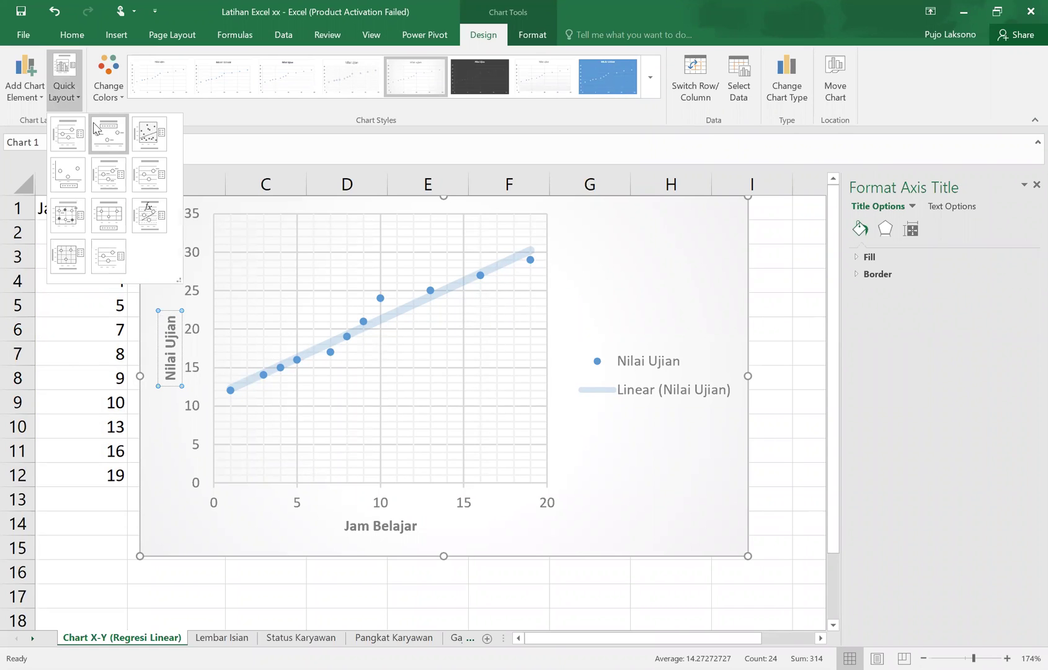
pyautogui.click(149, 218)
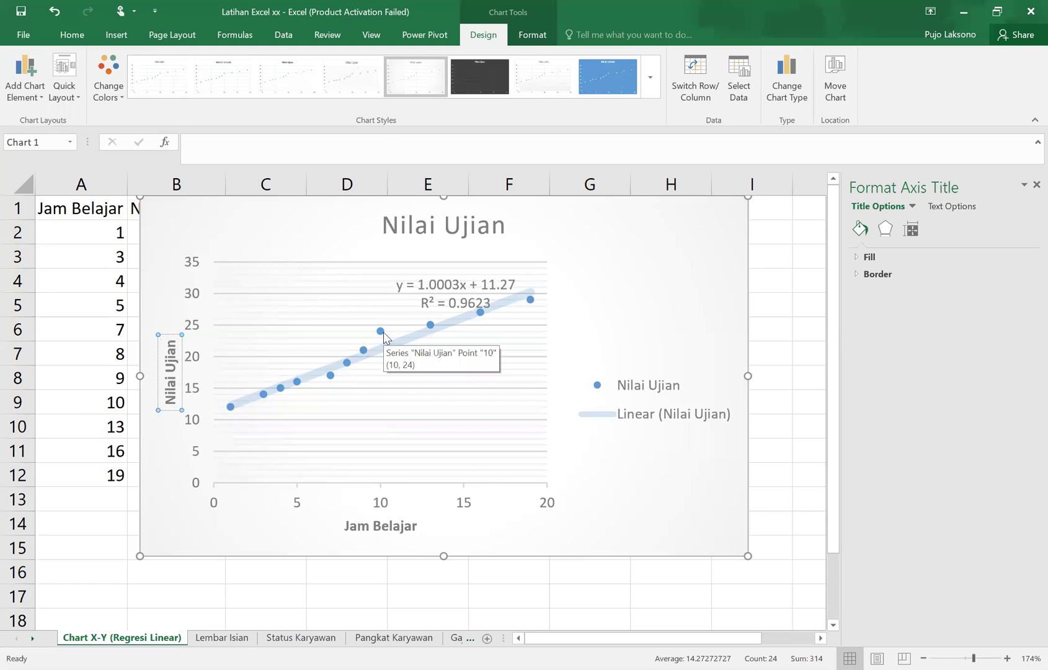
pyautogui.moveTo(331, 385)
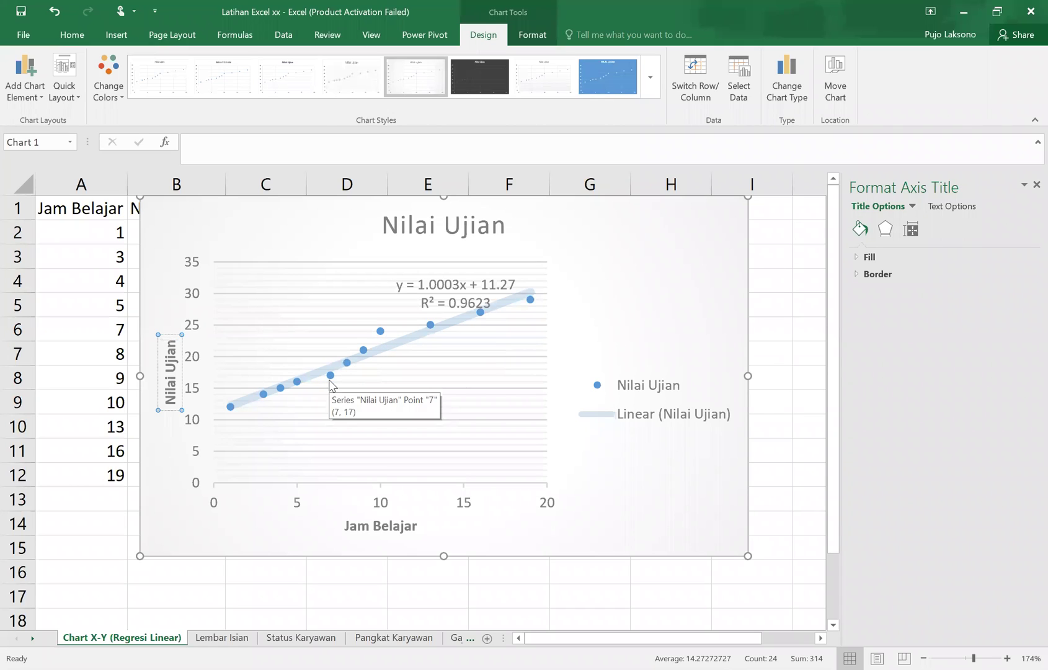
pyautogui.click(160, 287)
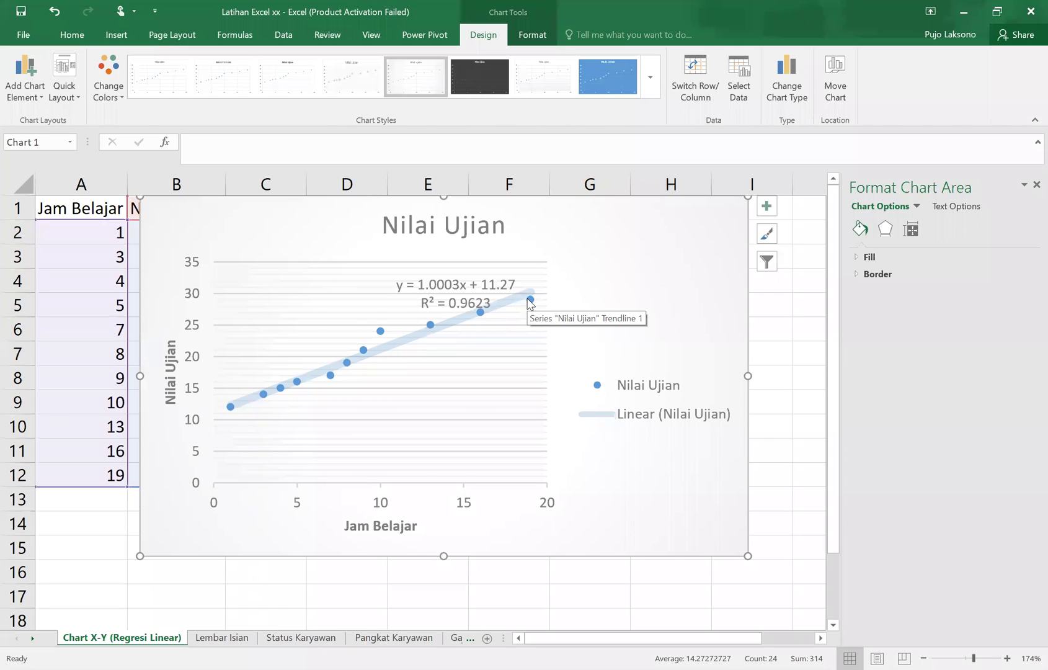
pyautogui.click(73, 101)
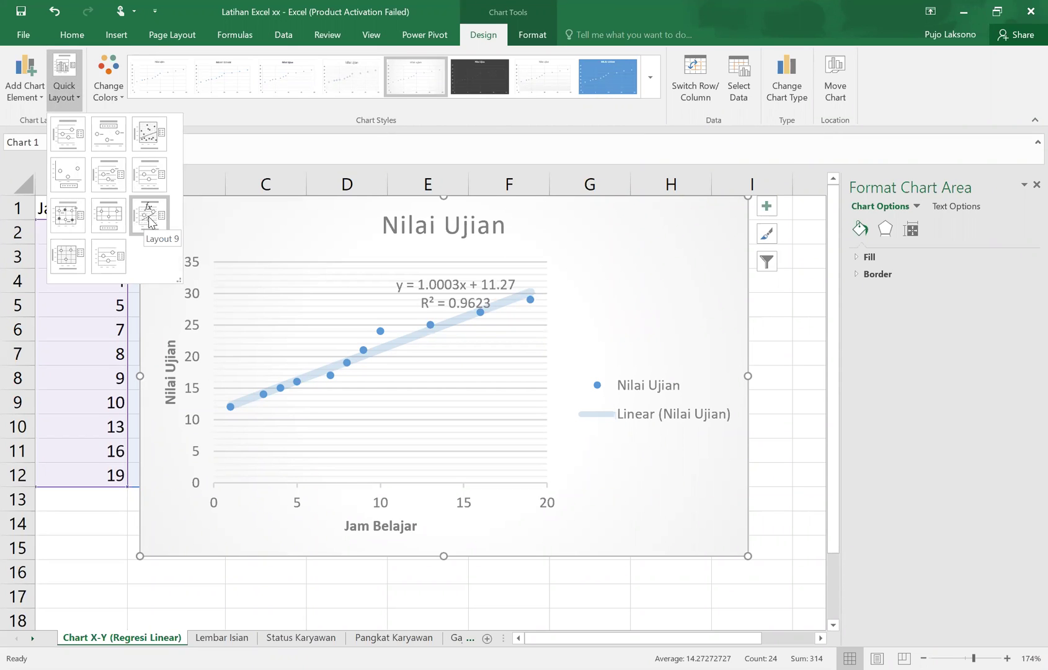
# - Inspect the trendline's equation and R² label, and move the chart off the Nilai Ujian data in column B
pyautogui.click(404, 286)
pyautogui.click(406, 285)
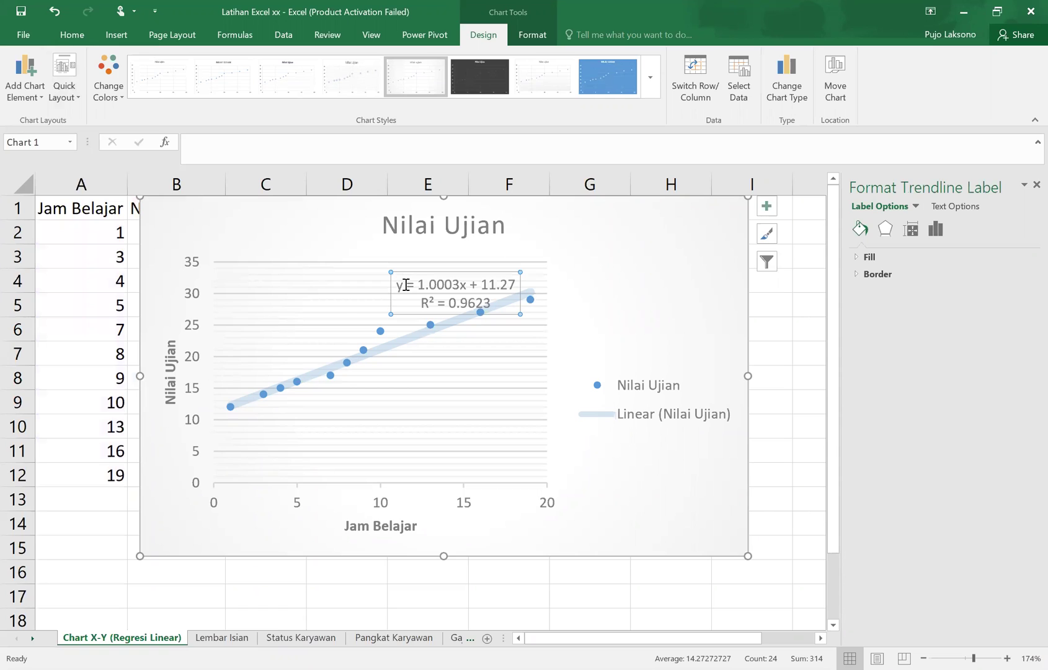
pyautogui.press('Up')
pyautogui.click(400, 286)
pyautogui.moveTo(400, 284); pyautogui.dragTo(512, 294)
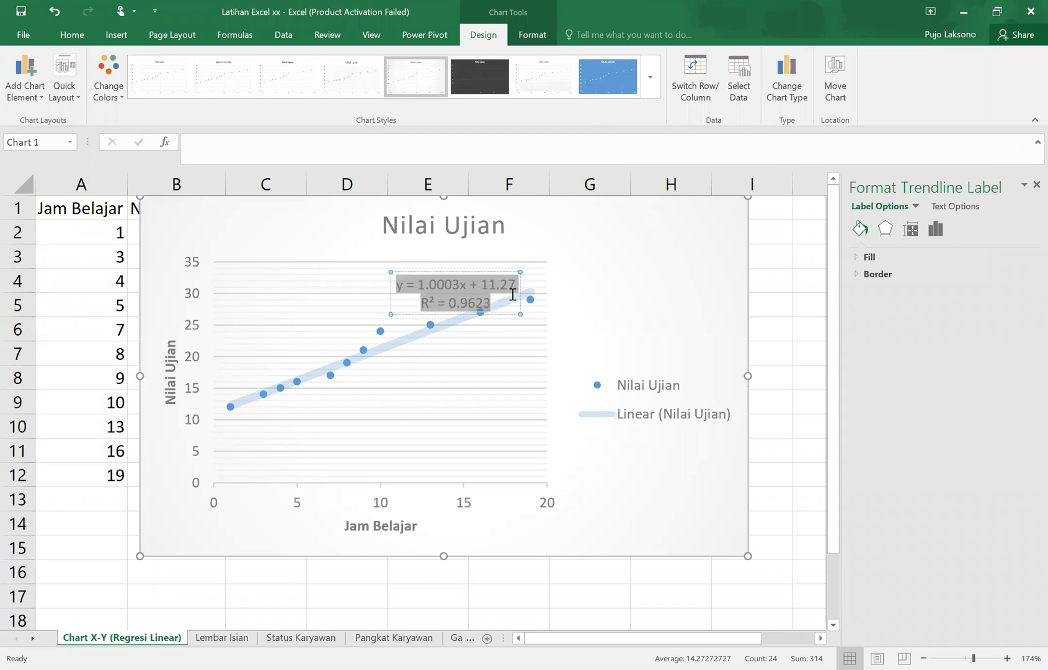
pyautogui.click(512, 295)
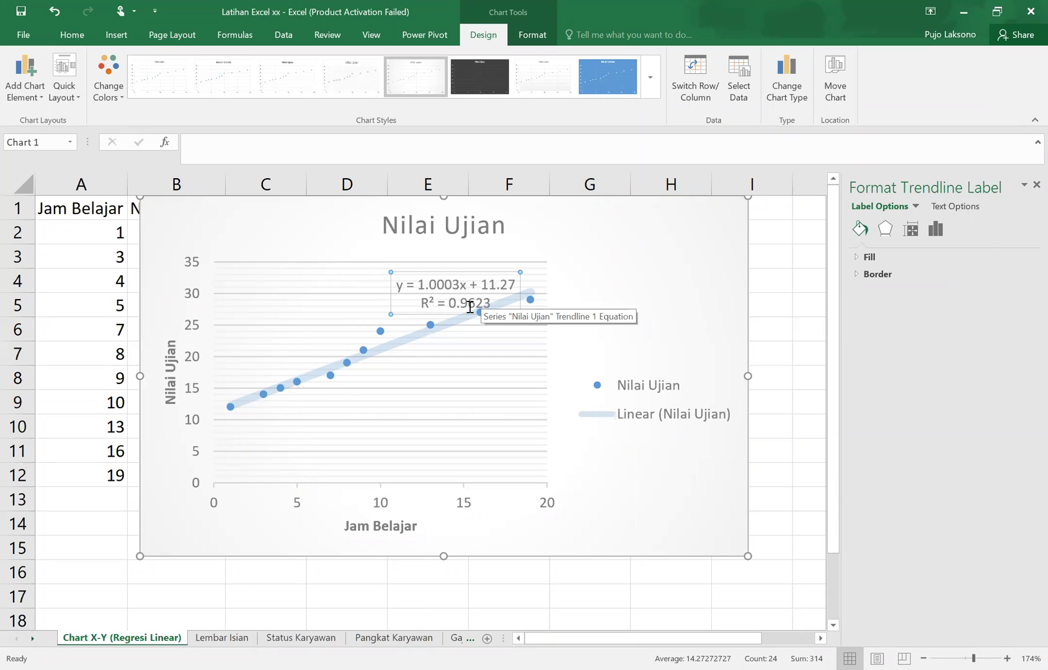
pyautogui.moveTo(282, 228); pyautogui.dragTo(381, 238)
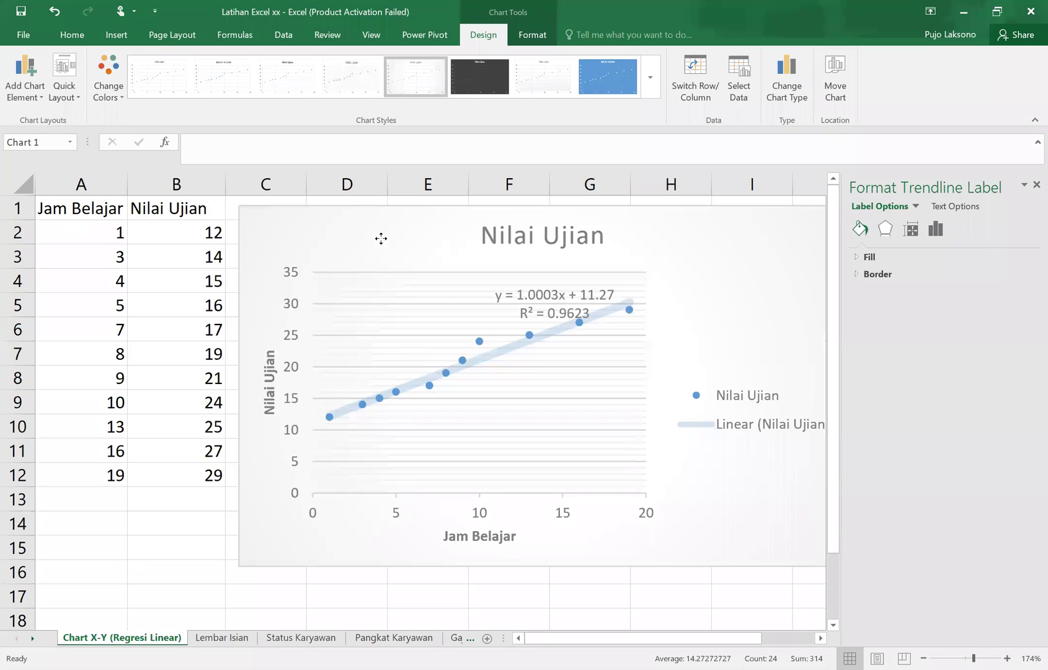
# - Try an outlier exam score of 80 in B7 to test the trendline, and undo the entry
pyautogui.click(189, 343)
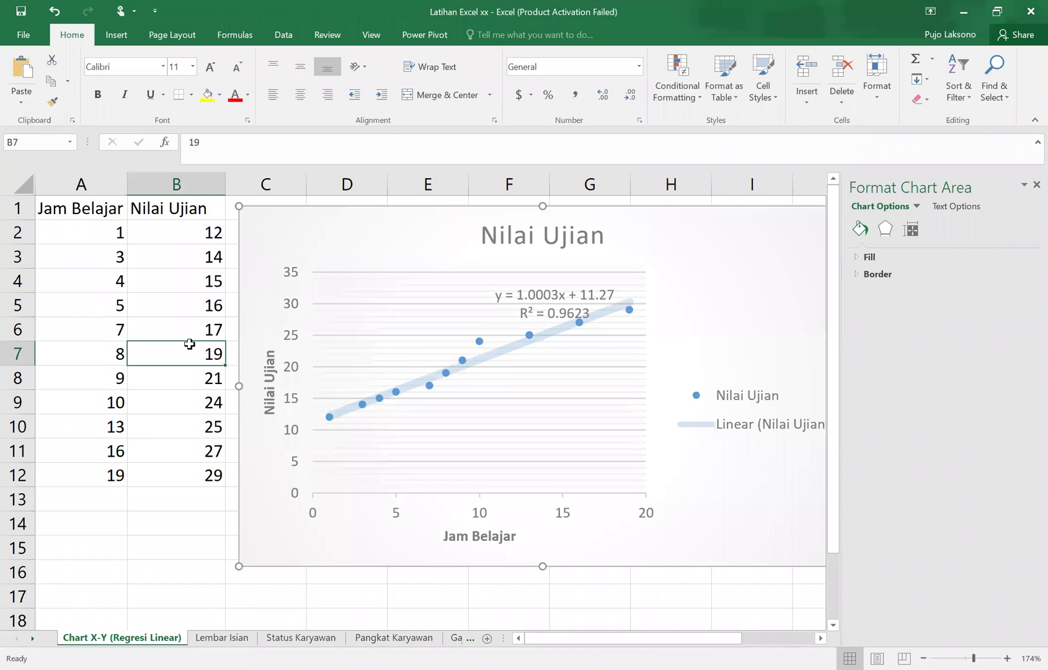
pyautogui.write('80')
pyautogui.press('Return')
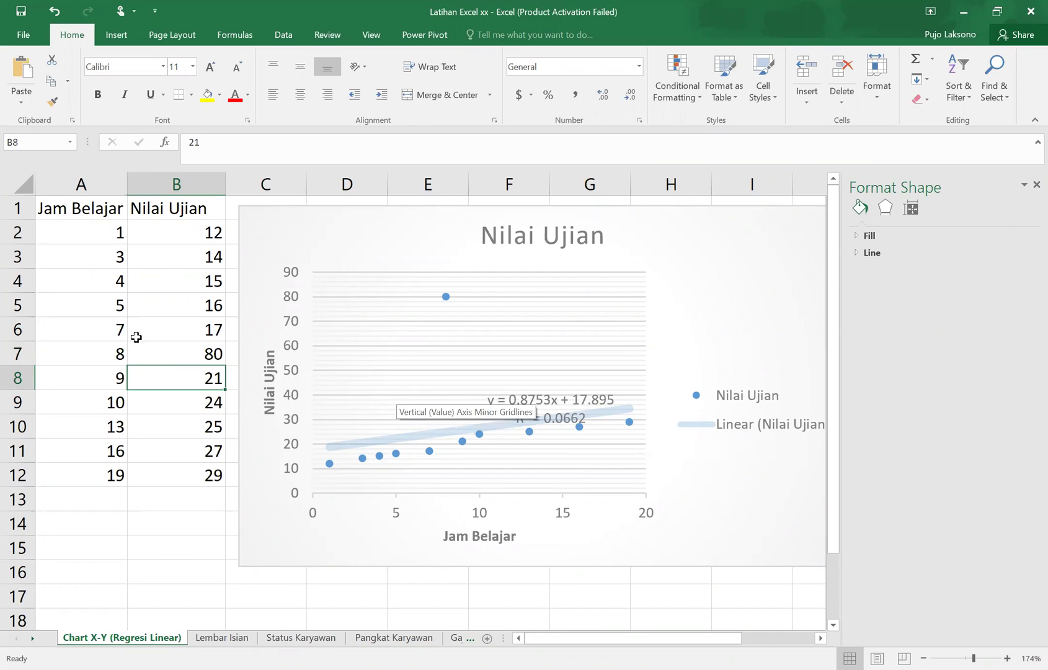
pyautogui.click(168, 351)
pyautogui.hotkey('ctrl', 'z')
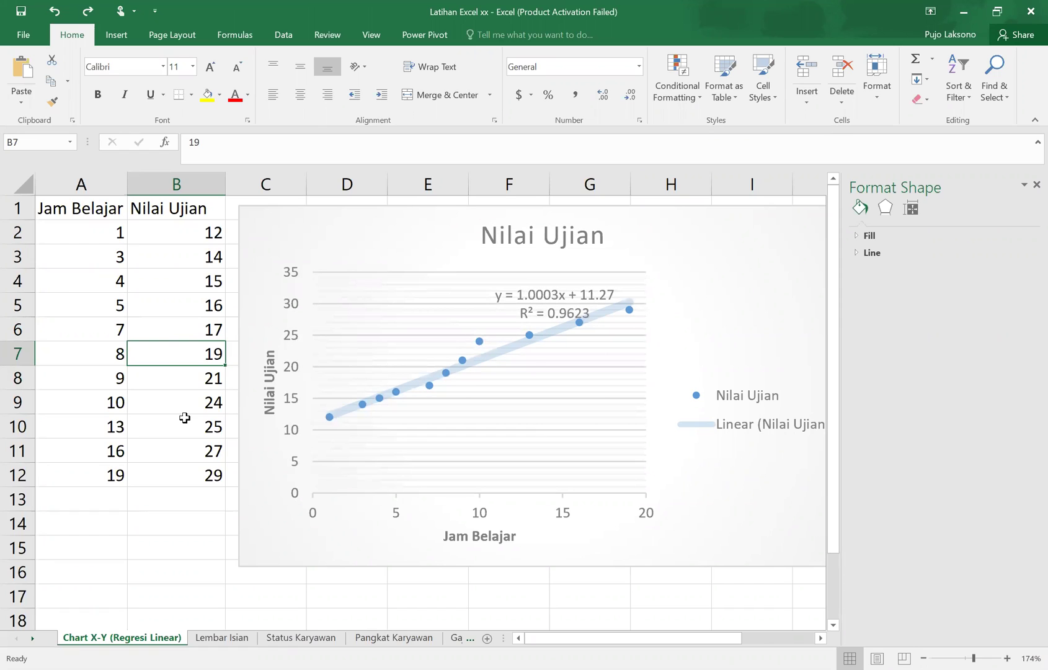
# - Close the formatting pane and enter the note "LDR >> Light Dependant Resistor" in cell B17
pyautogui.click(1026, 186)
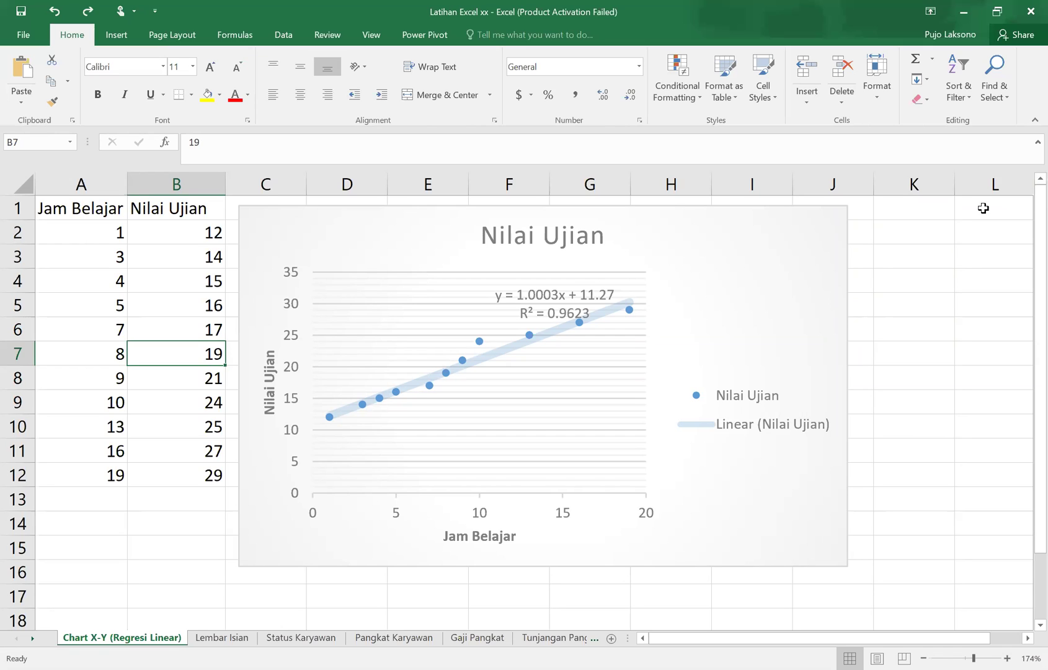
pyautogui.hotkey('alt', 'Tab')
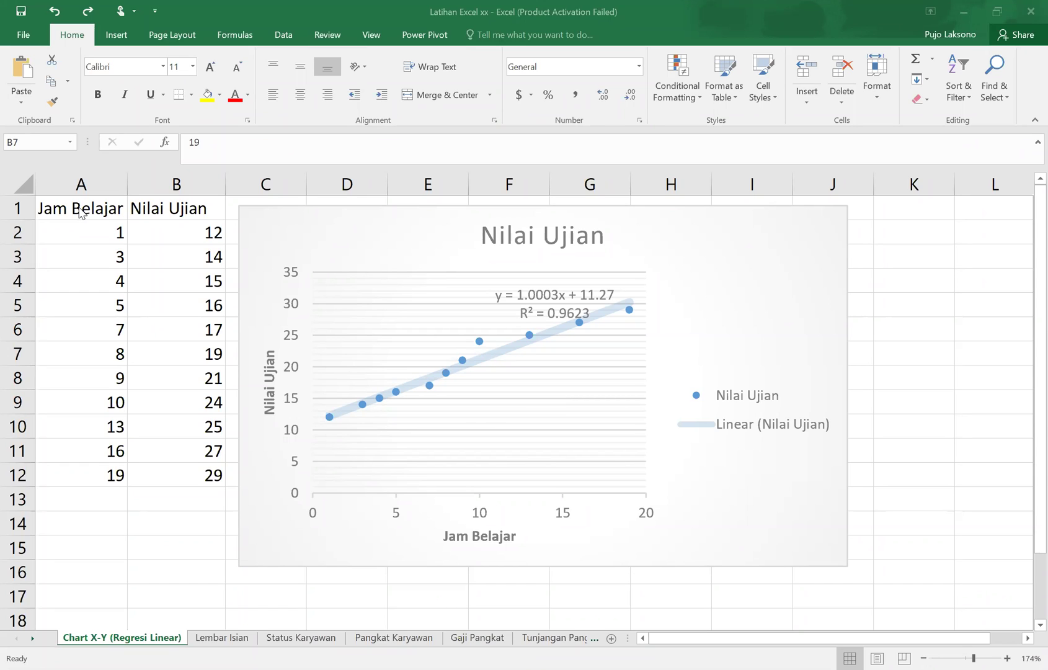
pyautogui.click(204, 594)
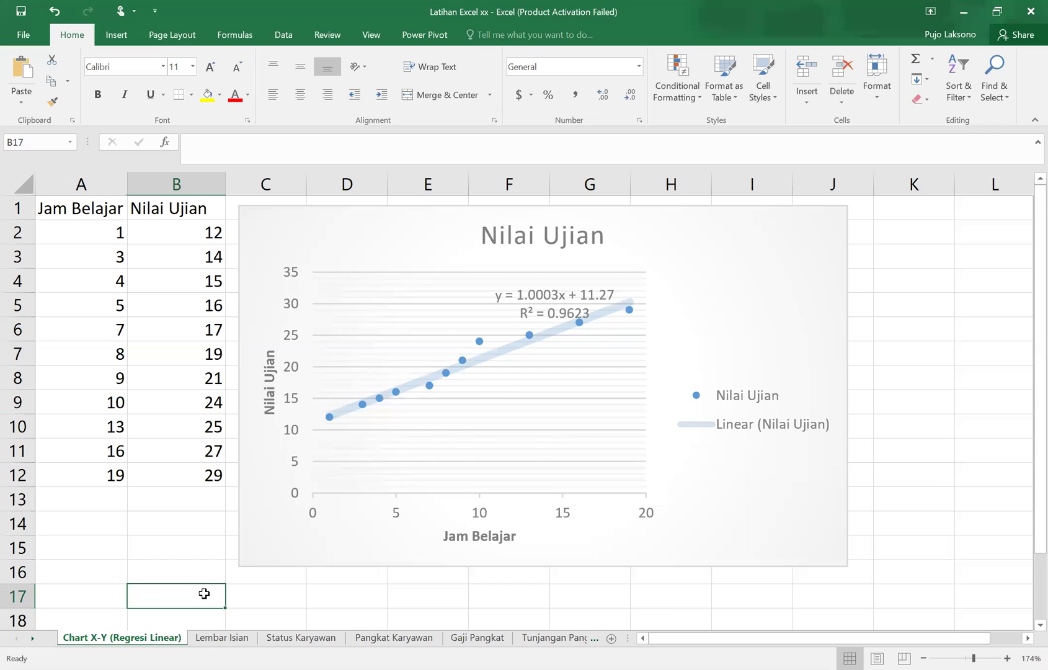
pyautogui.write('LD')
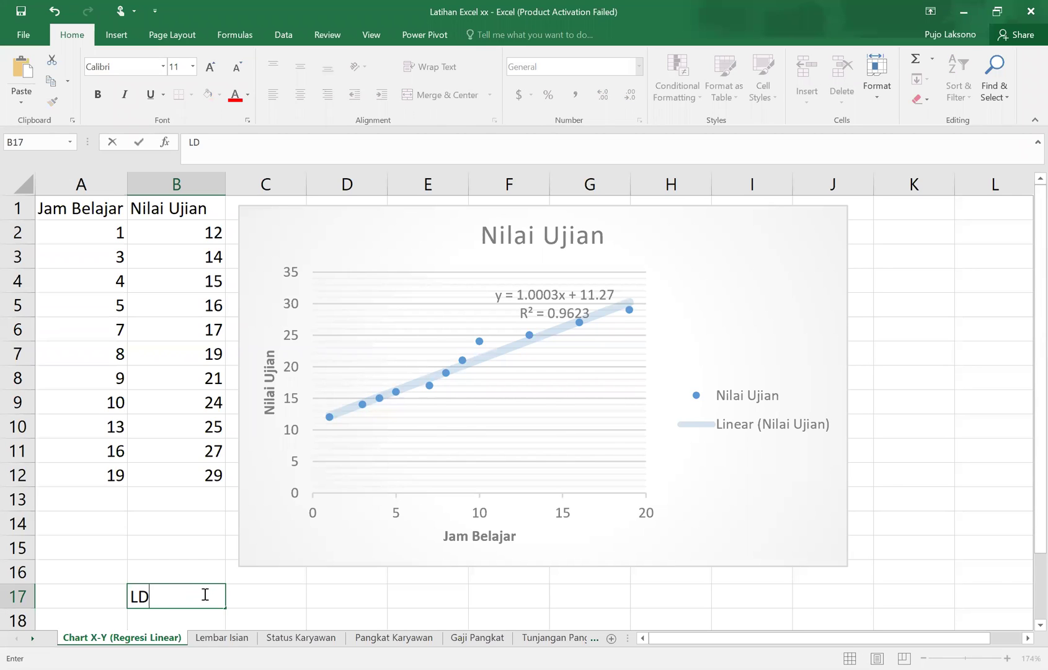
pyautogui.write('R >> Light Dep')
pyautogui.write('e')
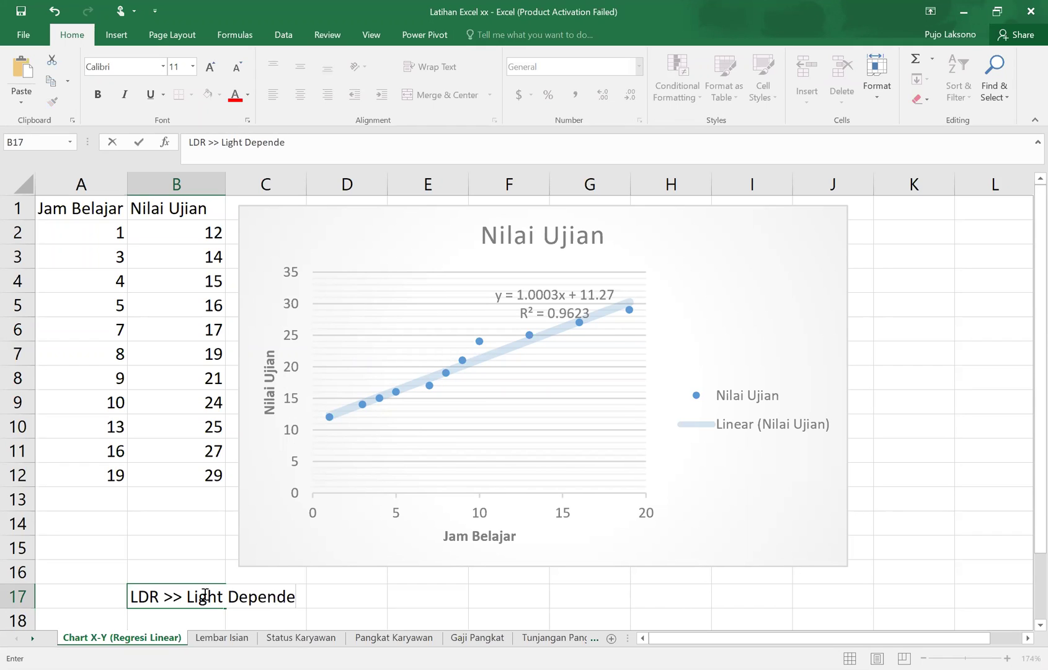
pyautogui.press('BackSpace')
pyautogui.write('ant Resistor')
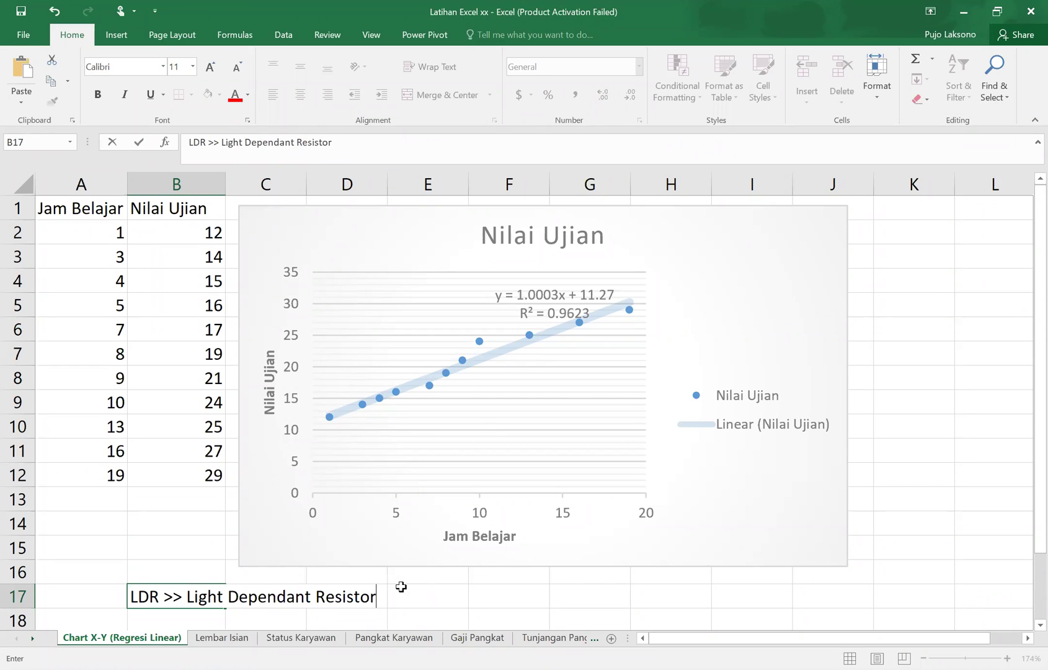
pyautogui.hotkey('ctrl', 'Return')
# - Enter "Intensitas cahaya dengan nilai resistansi" in cell B18, below the LDR note
pyautogui.press('Down')
pyautogui.press('Right')
pyautogui.press('Left')
pyautogui.press('Left')
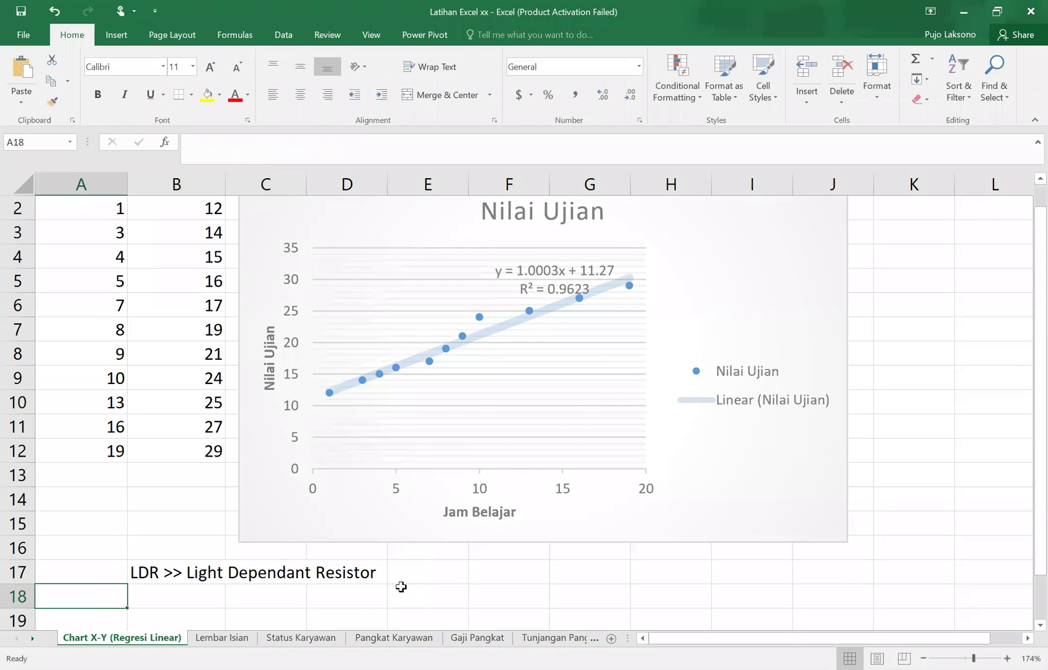
pyautogui.press('Right')
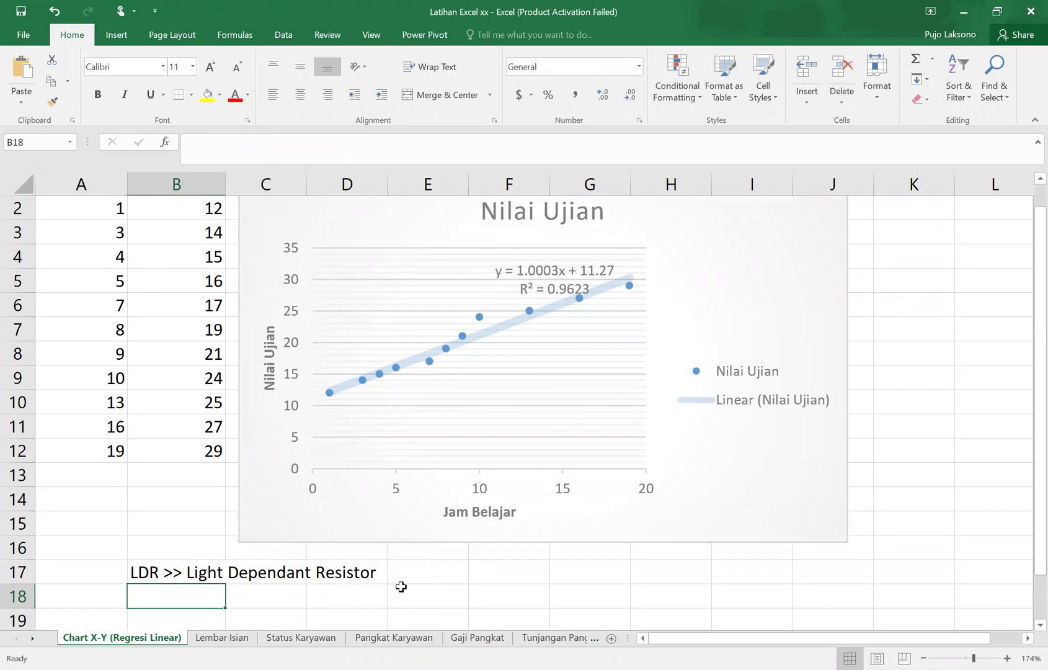
pyautogui.write('Intensitas cahat')
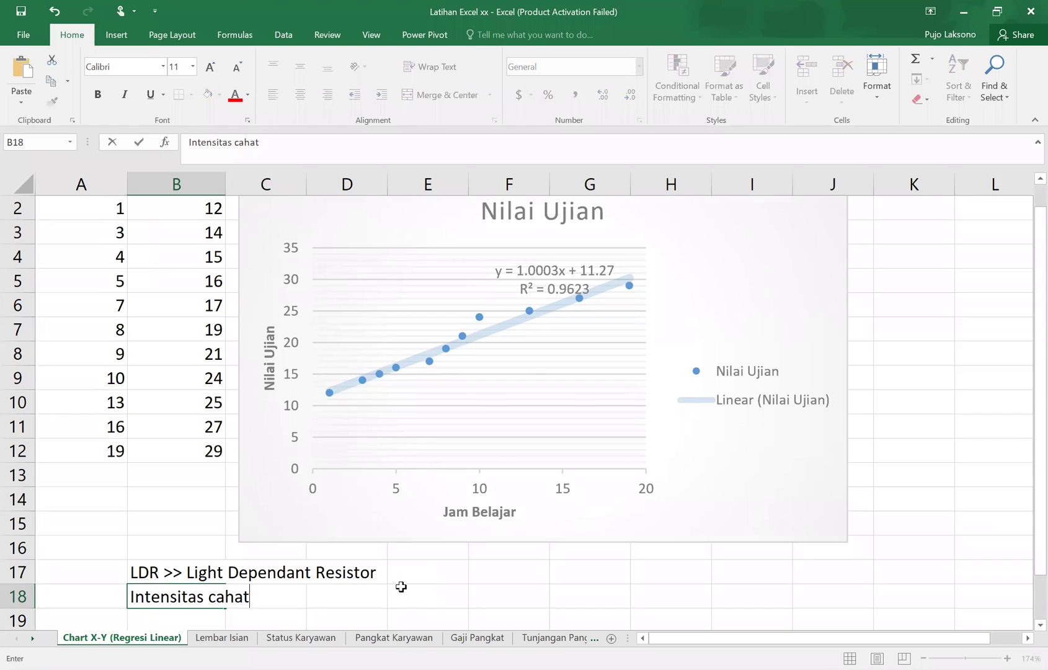
pyautogui.press('BackSpace')
pyautogui.write('ya dengan nilai resistansi')
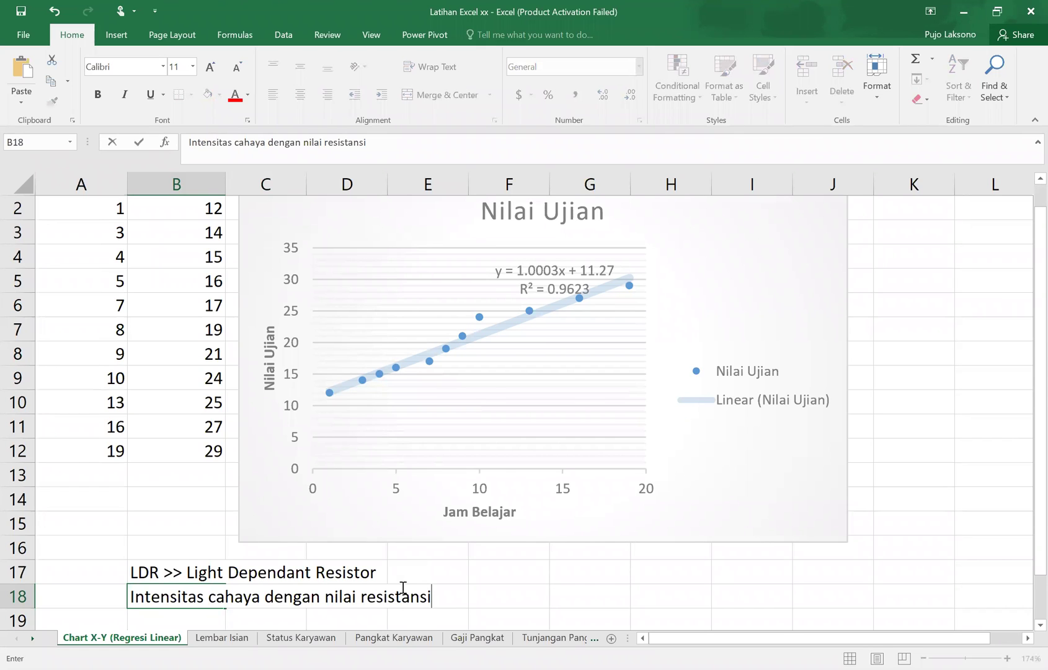
pyautogui.press('Return')
# - Enter "Linear positif --> cahaya tinggi, nilai resistansi tinggi" in cell B19
pyautogui.write('Liner')
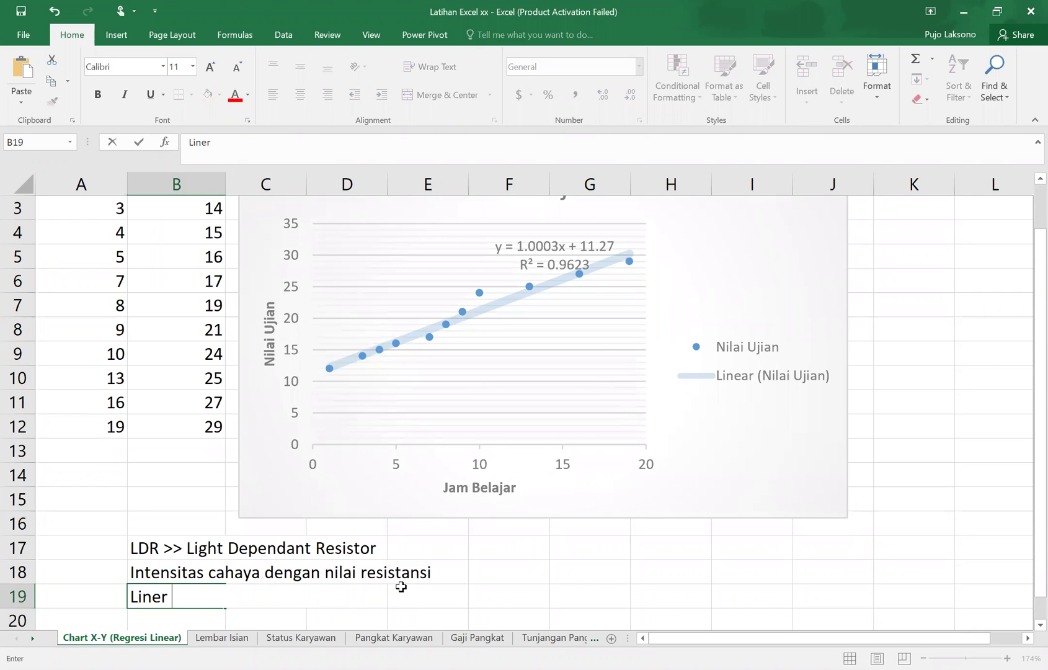
pyautogui.press('BackSpace')
pyautogui.write('ar positif')
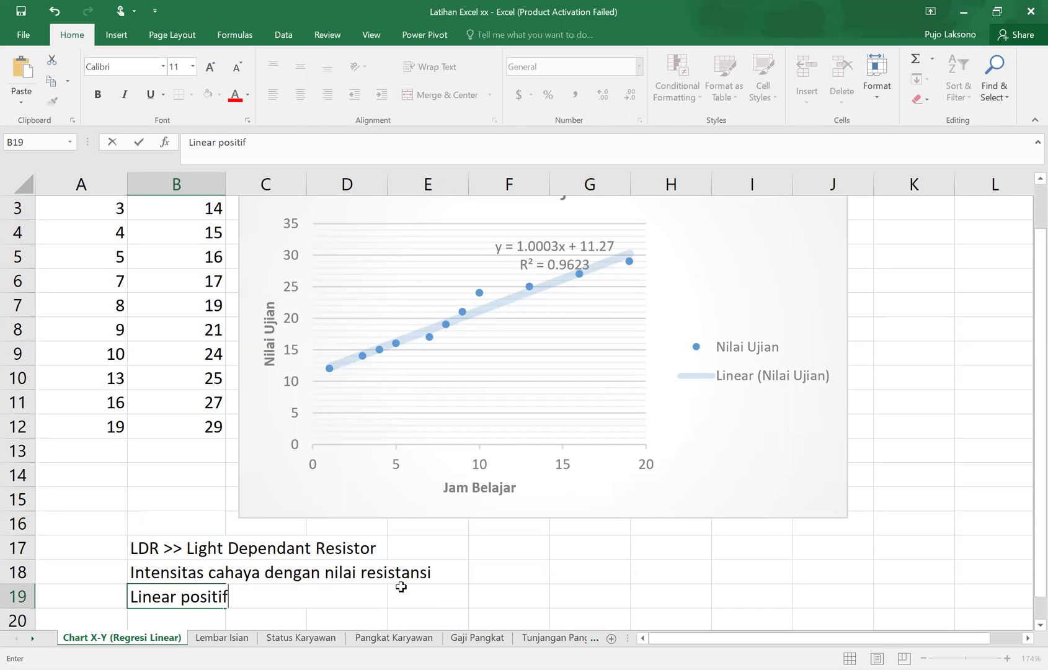
pyautogui.write(' --> cha')
pyautogui.press('BackSpace')
pyautogui.press('BackSpace')
pyautogui.write('ahaya tinggi')
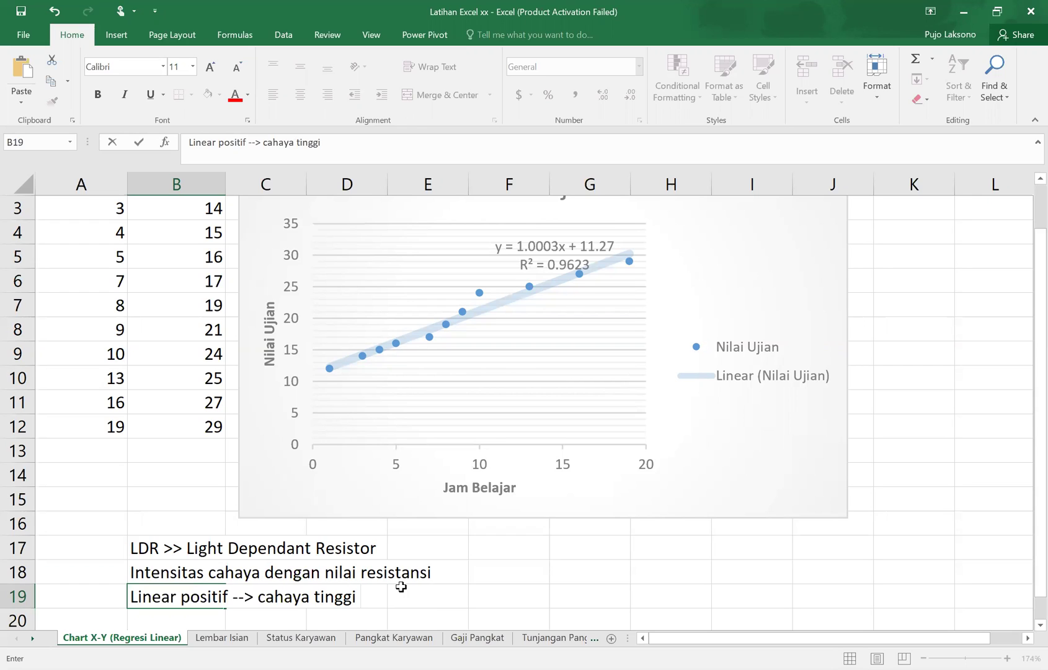
pyautogui.press('BackSpace')
pyautogui.write(', nilai resistansi')
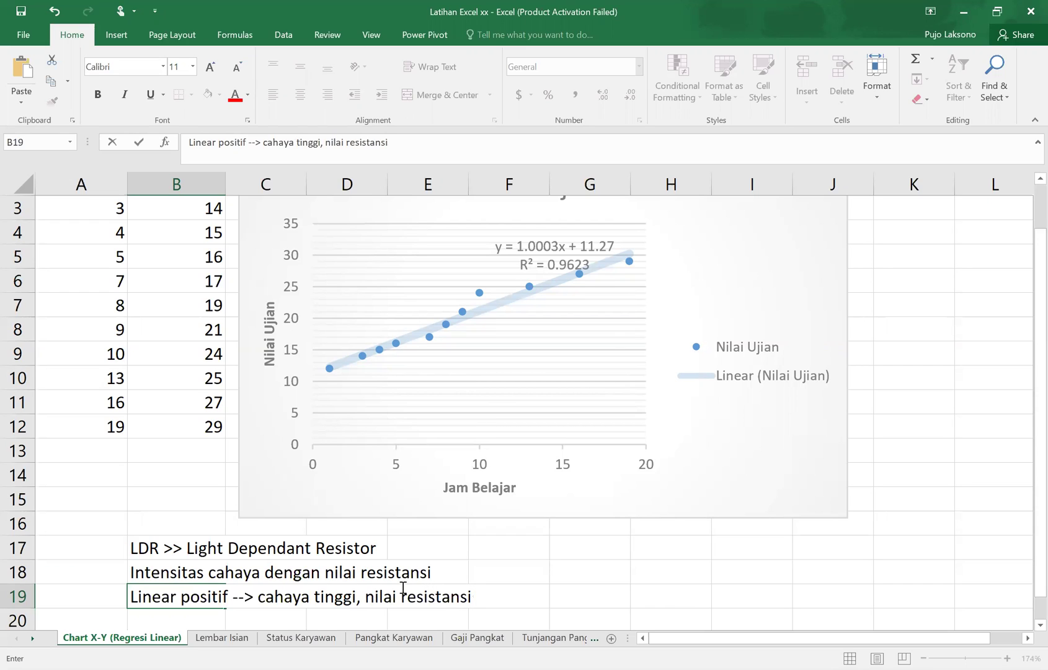
pyautogui.write(' tinggi')
pyautogui.hotkey('ctrl', 'Return')
pyautogui.scroll(-1, 401, 587)
pyautogui.press('Up')
pyautogui.press('Up')
pyautogui.press('Up')
pyautogui.press('Up')
pyautogui.press('Up')
pyautogui.press('Up')
pyautogui.press('Up')
pyautogui.press('Up')
pyautogui.press('Up')
pyautogui.press('Up')
pyautogui.press('Up')
pyautogui.press('Up')
pyautogui.press('Up')
pyautogui.press('Up')
pyautogui.press('Up')
pyautogui.press('Up')
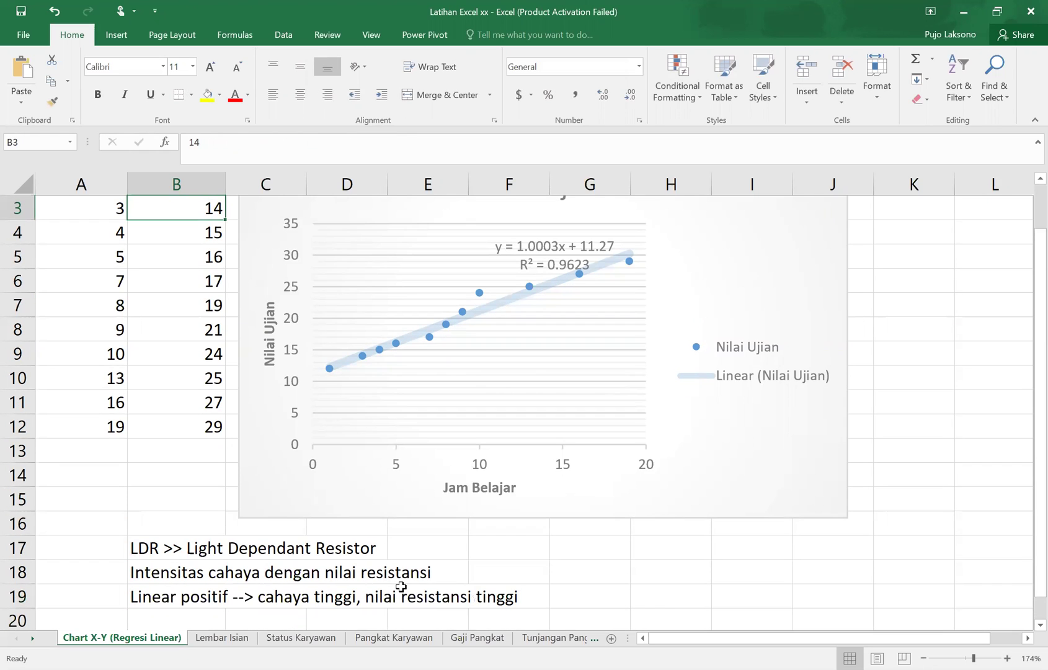
pyautogui.press('Right')
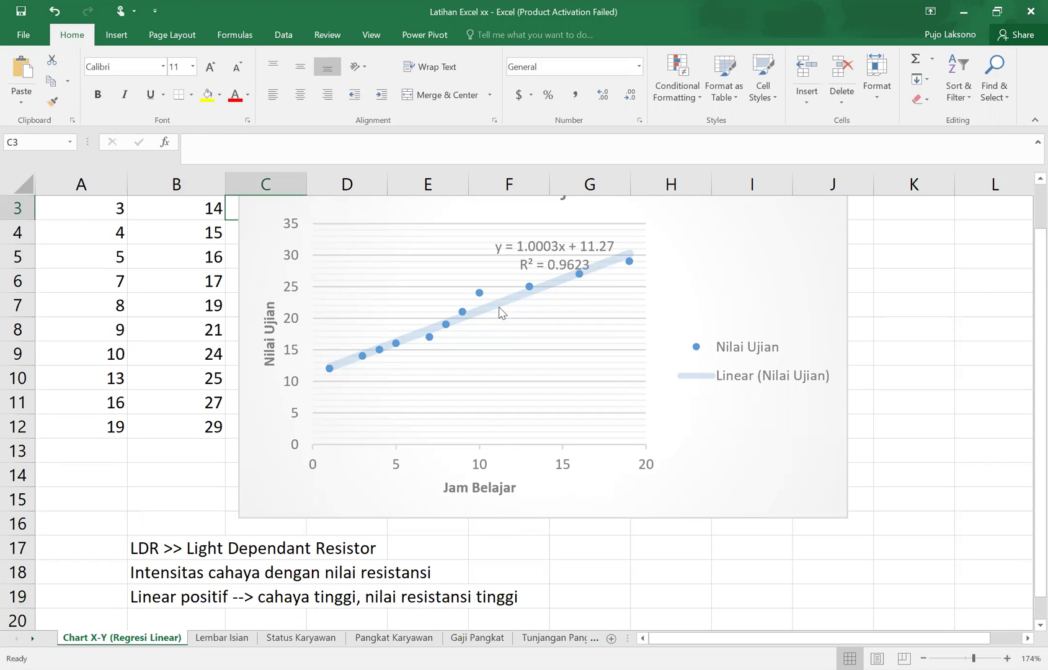
pyautogui.click(501, 312)
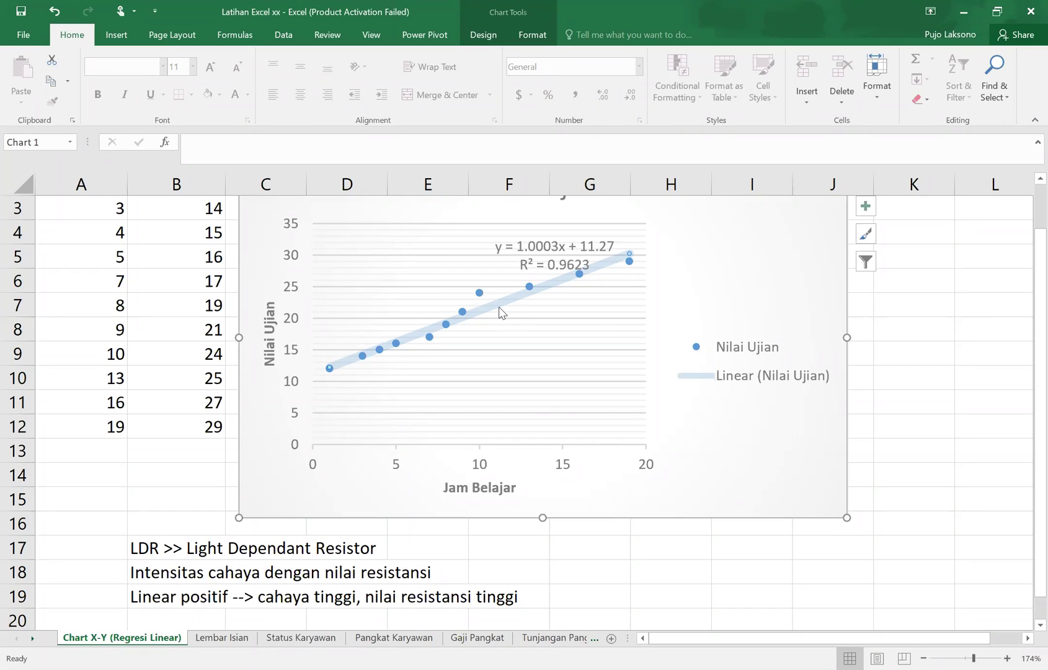
pyautogui.click(181, 549)
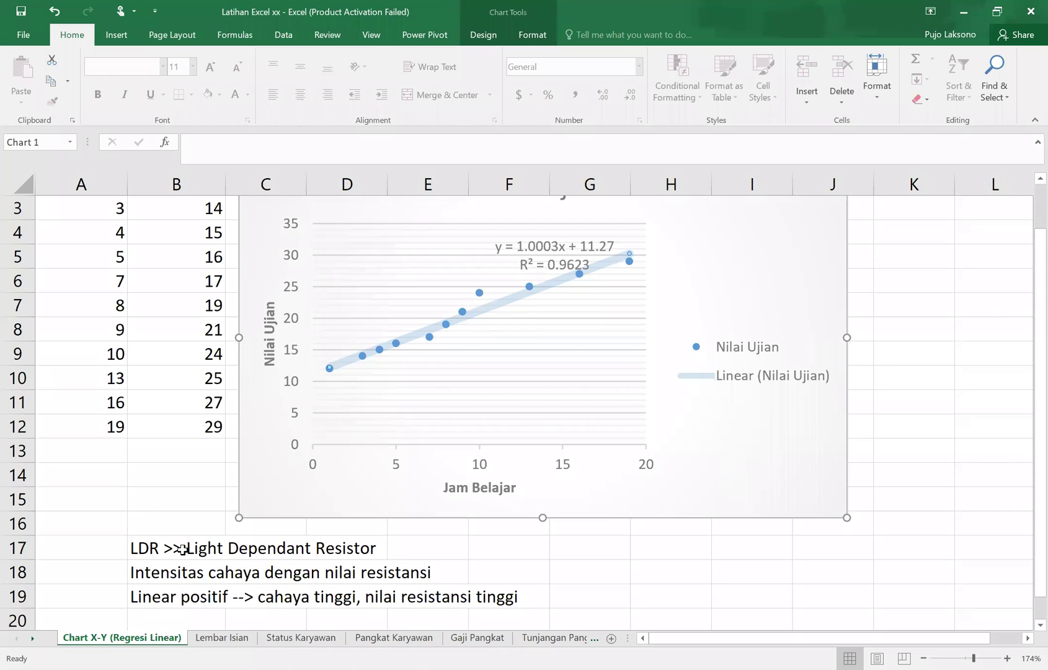
# - Append ">> Switch" to the end of the LDR note in cell B17
pyautogui.click(352, 141)
pyautogui.write(',')
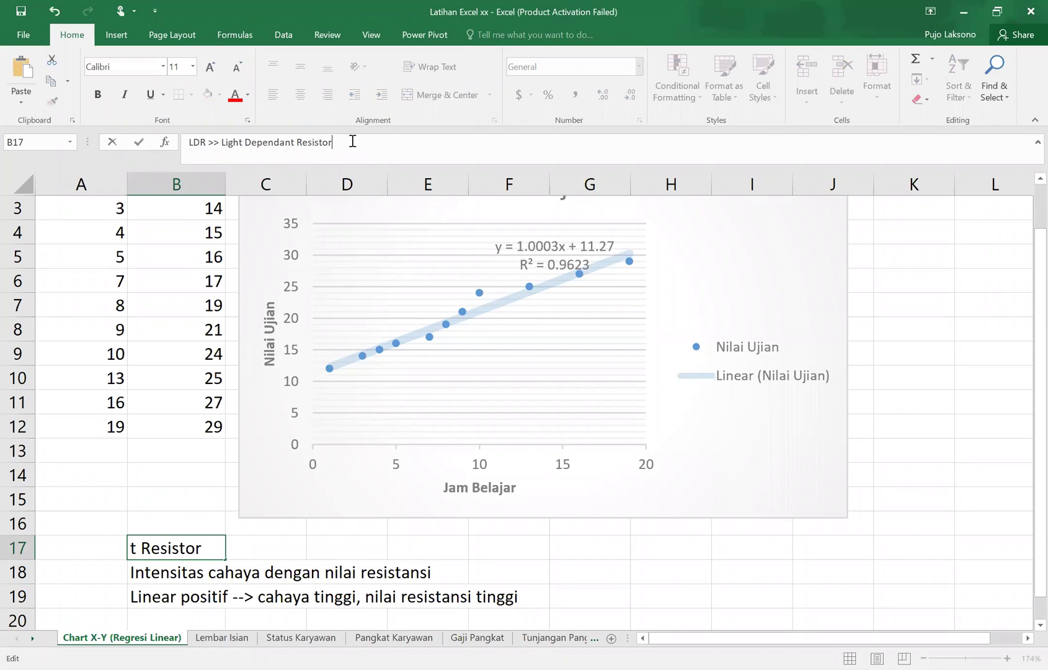
pyautogui.write('>> S')
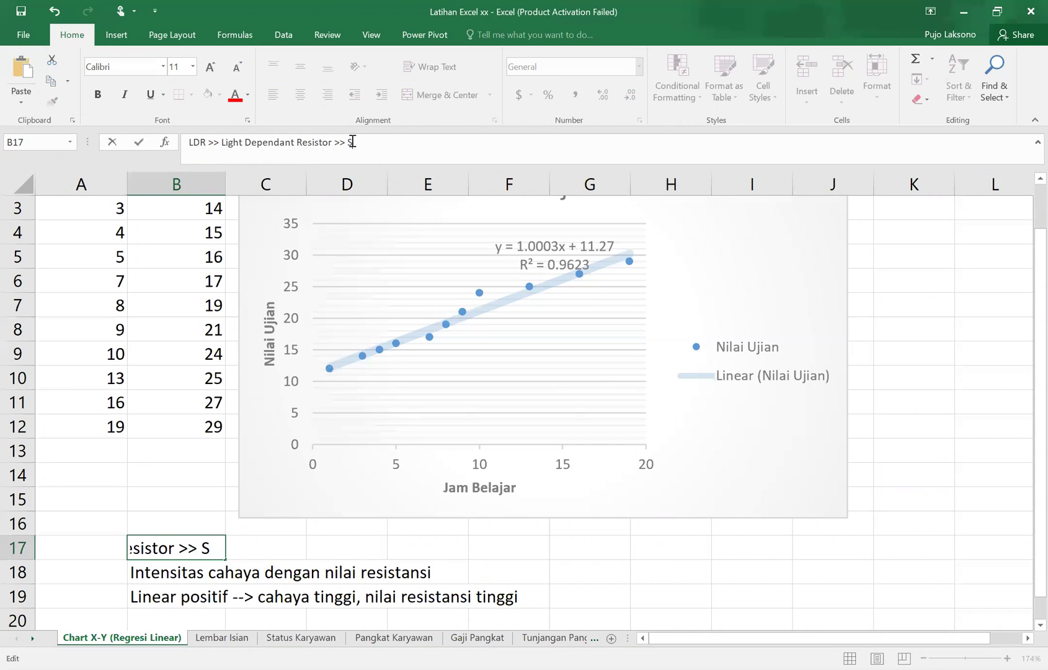
pyautogui.write('witch')
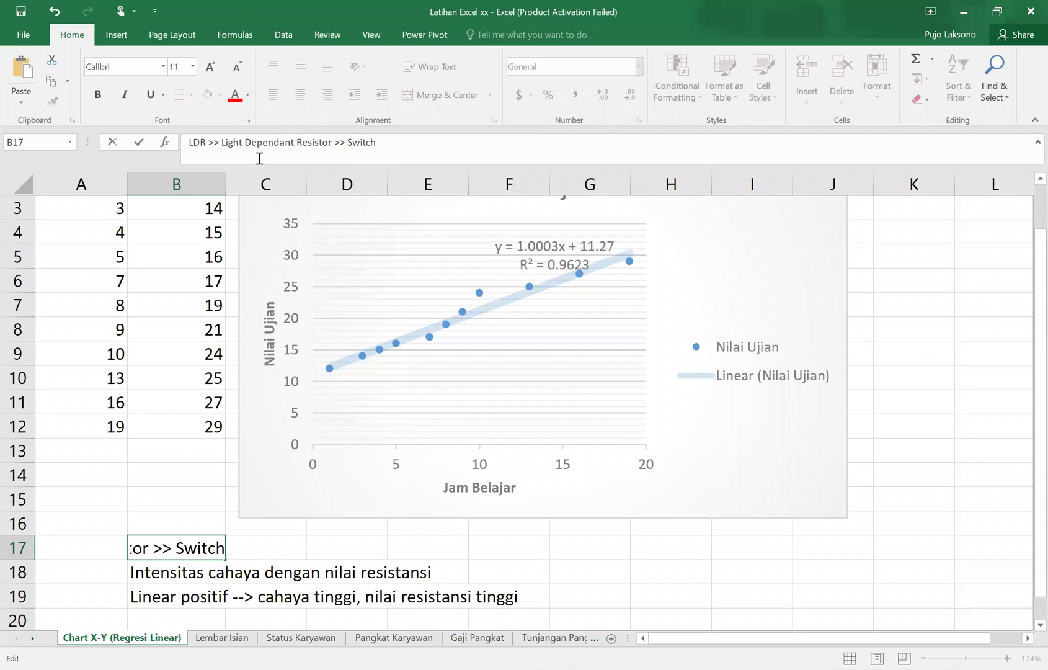
pyautogui.hotkey('ctrl', 'Left')
pyautogui.hotkey('ctrl', 'Left')
pyautogui.hotkey('ctrl', 'Left')
pyautogui.hotkey('ctrl', 'Left')
pyautogui.hotkey('ctrl', 'Left')
pyautogui.hotkey('ctrl', 'Left')
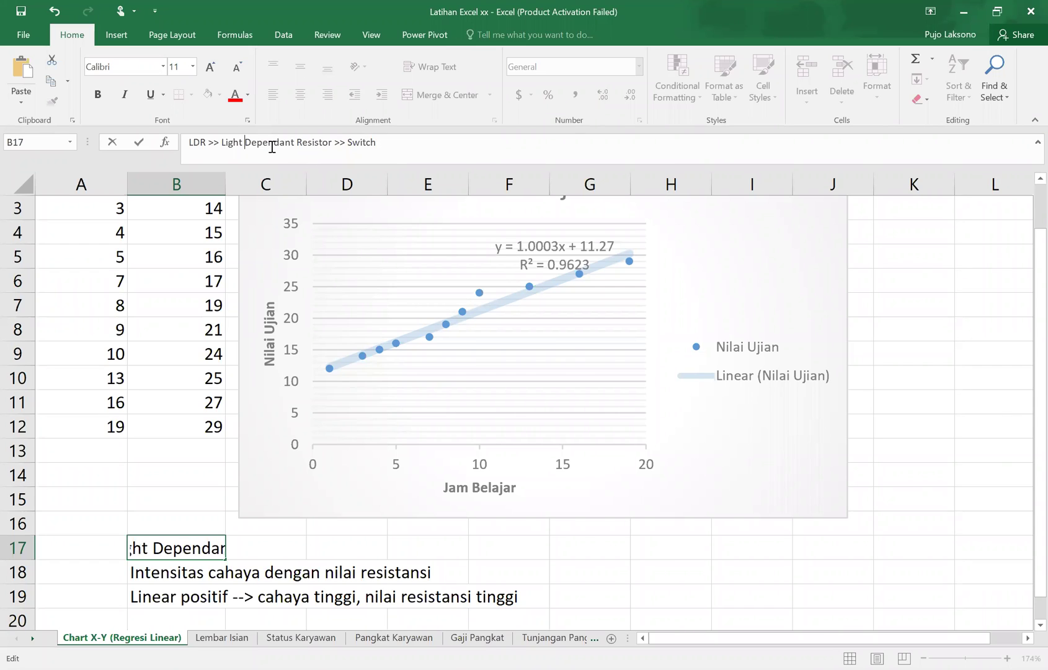
pyautogui.hotkey('ctrl', 'shift', 'Right')
pyautogui.hotkey('ctrl', 'shift', 'Right')
pyautogui.hotkey('ctrl', 'shift', 'Right')
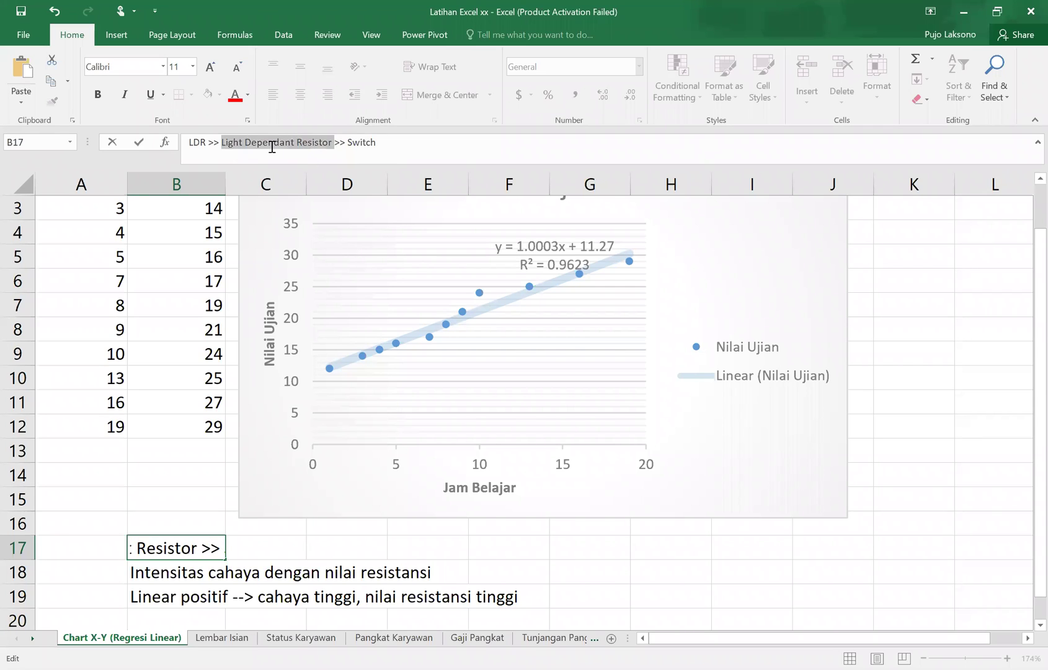
pyautogui.hotkey('ctrl', 'Right')
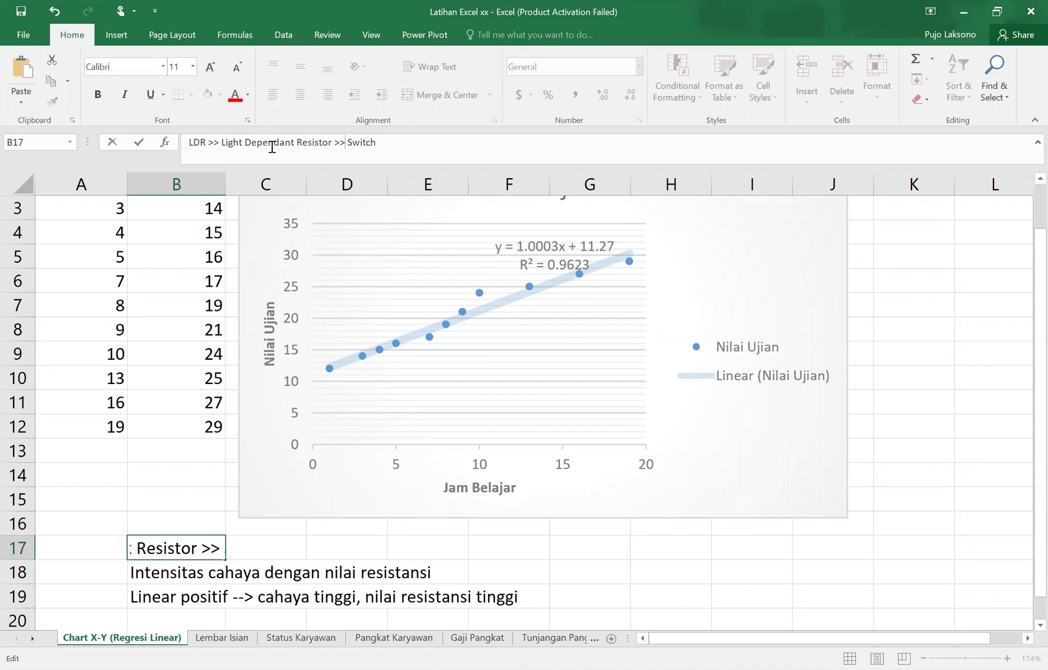
pyautogui.press('Return')
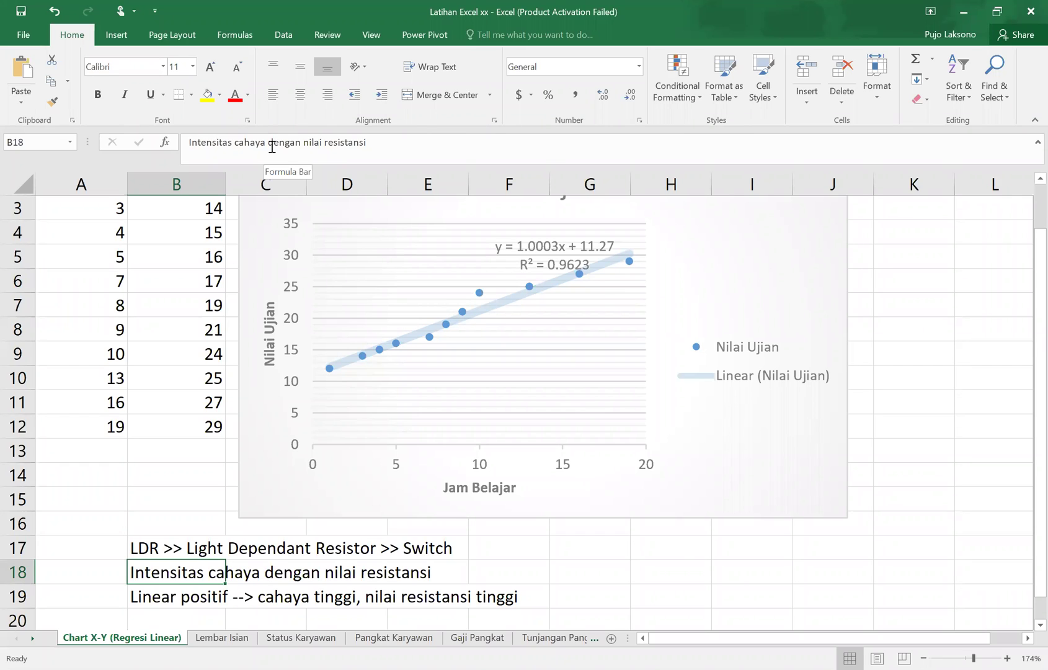
# - Delete the three LDR notes in cells B17 to B19
pyautogui.press('Up')
pyautogui.hotkey('shift', 'Down')
pyautogui.hotkey('shift', 'Down')
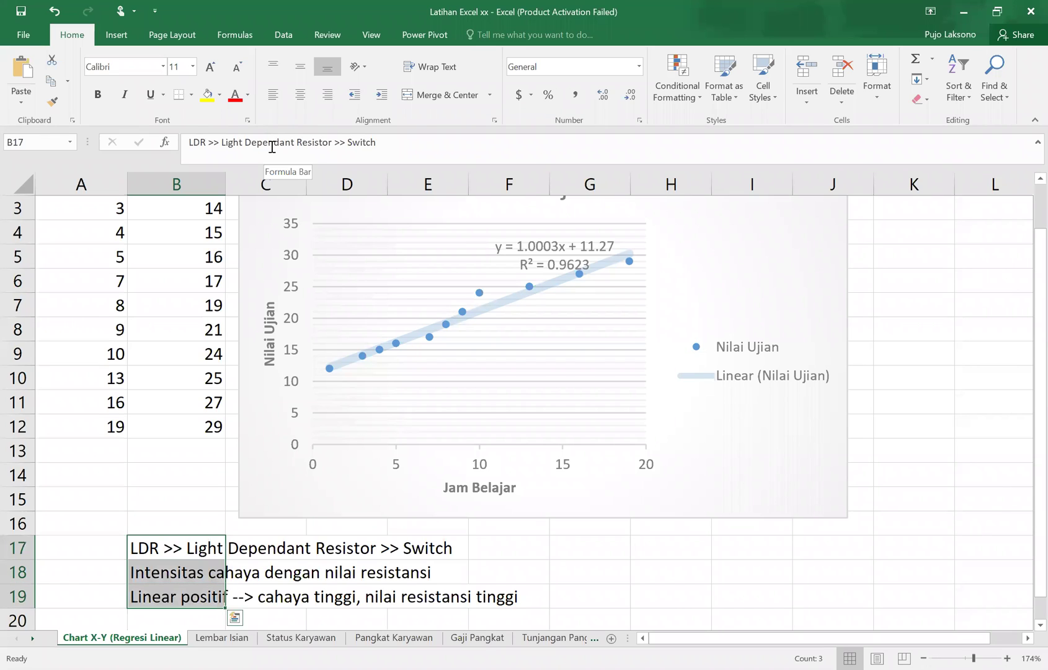
pyautogui.press('Delete')
# - Enter the instructions "Pilih Tabelnya" in cell A17 and "Insert chart > X-Y Scatter Chart" in cell A18
pyautogui.press('Left')
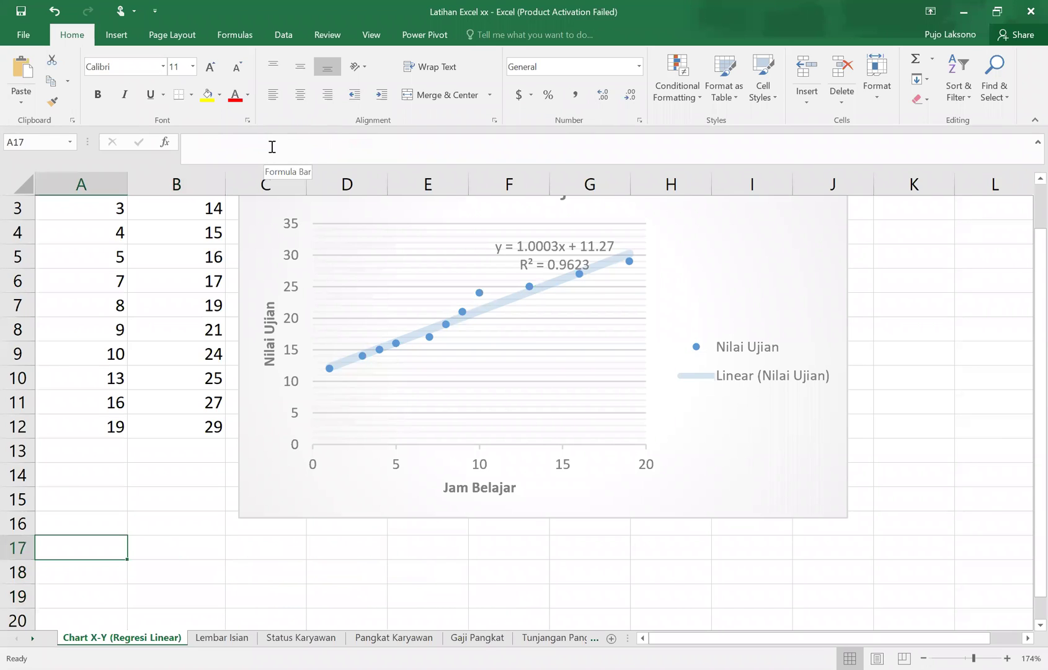
pyautogui.write('Pilih Tabelnya')
pyautogui.press('Return')
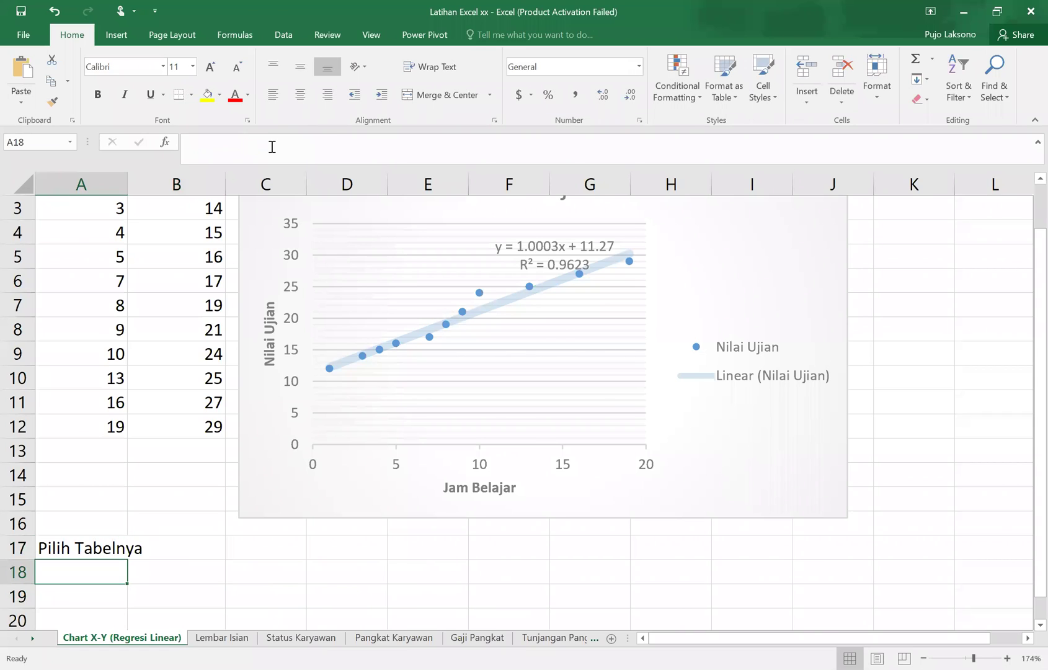
pyautogui.write('Insert char')
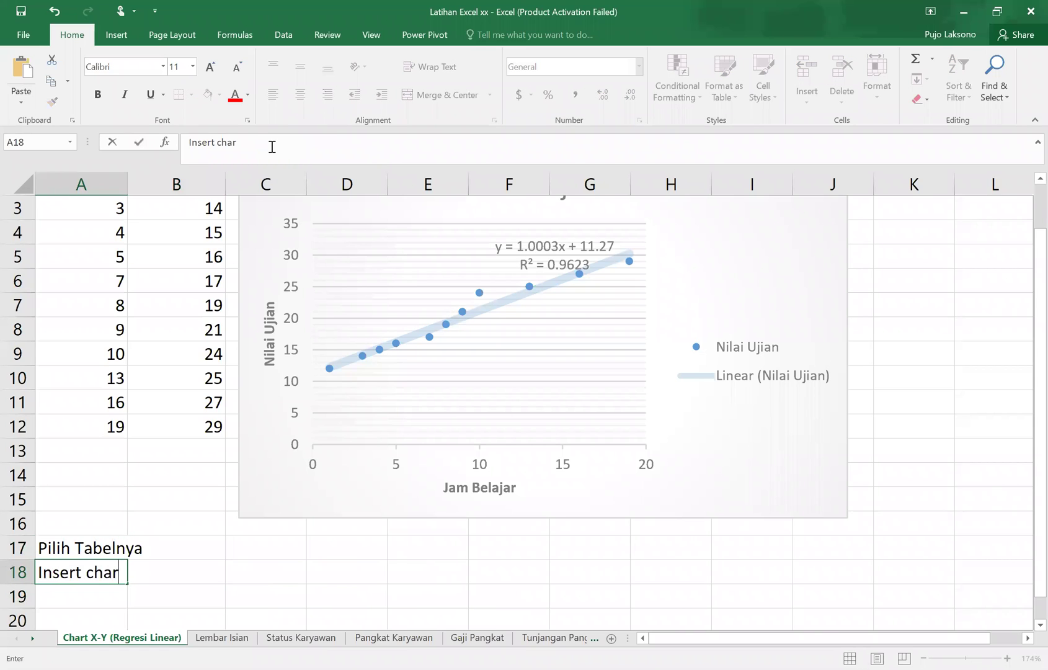
pyautogui.write('t > X-Y Scatter')
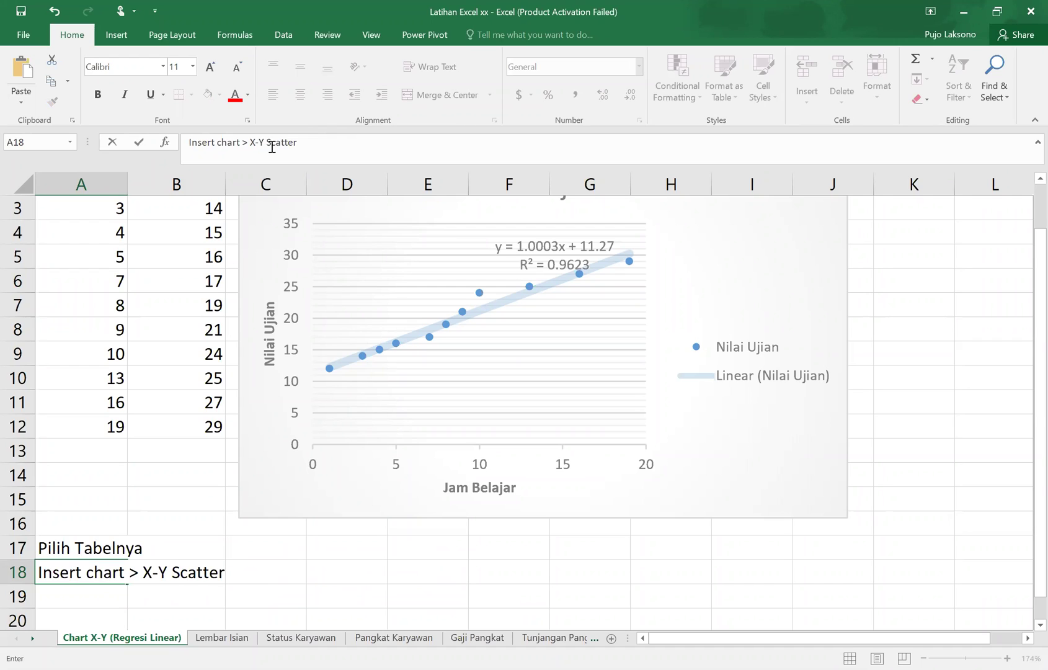
pyautogui.write('Chart')
pyautogui.press('Return')
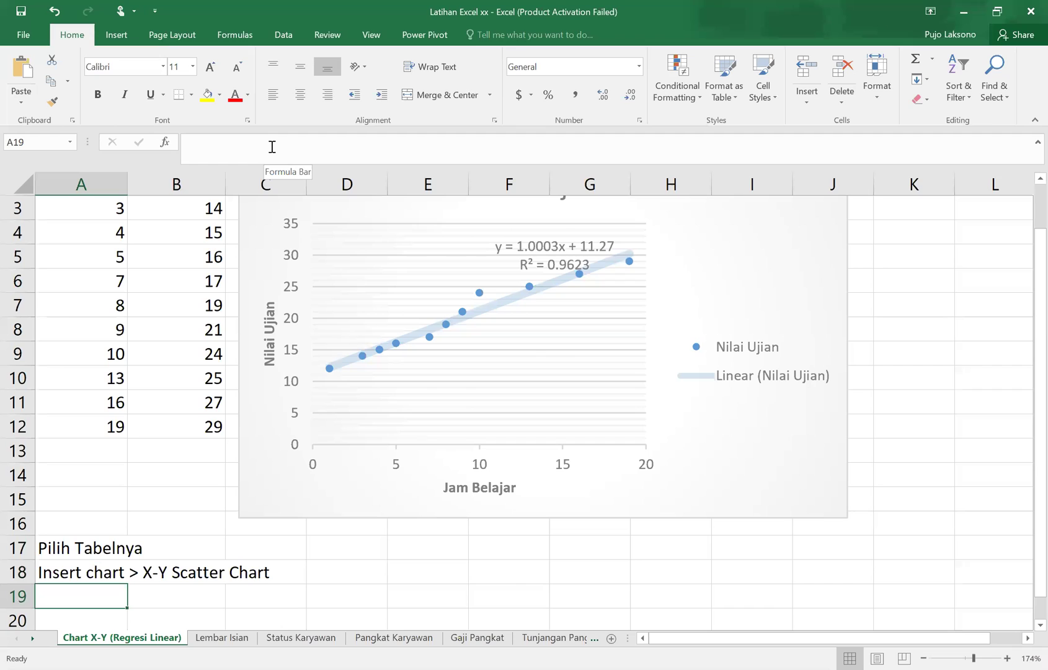
# - Enter the instruction "Chart Layout > Function/rumus untuk garis regresi linear" in cell A19
pyautogui.write('E')
pyautogui.press('BackSpace')
pyautogui.write('Chart ')
pyautogui.write('Layu')
pyautogui.write('y')
pyautogui.press('BackSpace')
pyautogui.press('BackSpace')
pyautogui.write('pu')
pyautogui.press('BackSpace')
pyautogui.press('BackSpace')
pyautogui.write('out > FUnction/rumus untuk ')
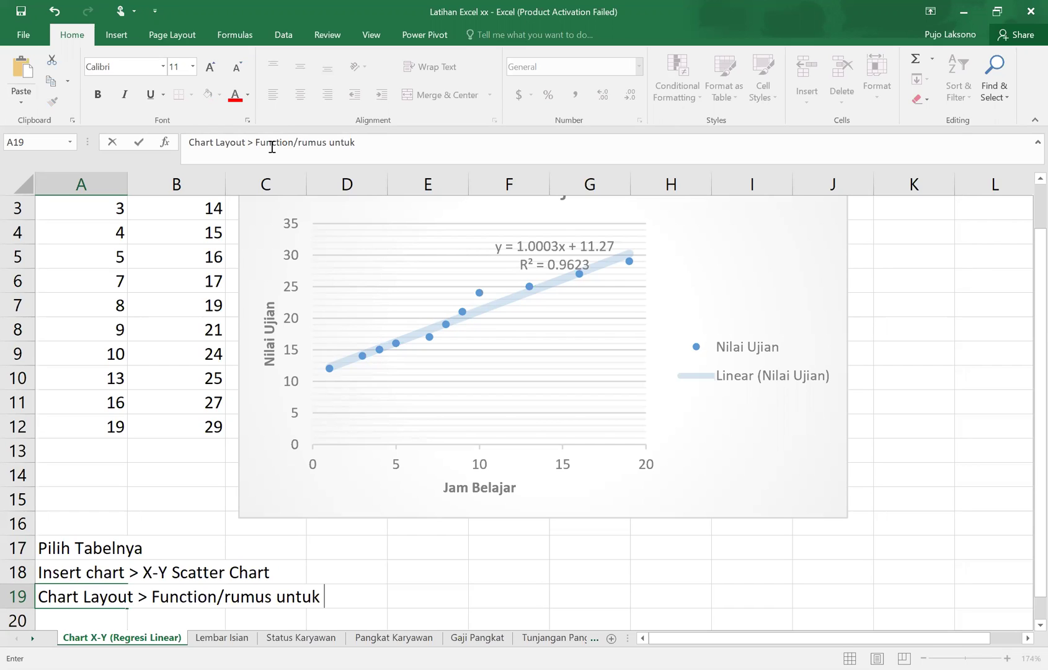
pyautogui.write('garis re')
pyautogui.write('gresi line')
pyautogui.write('ra')
pyautogui.press('BackSpace')
pyautogui.press('BackSpace')
pyautogui.write('ar')
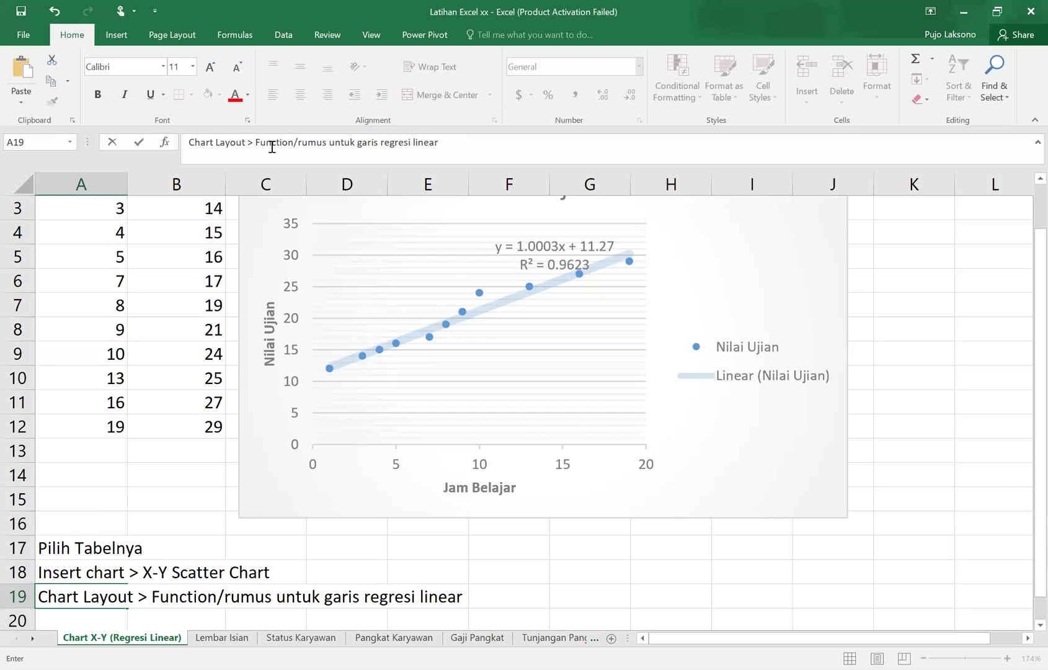
pyautogui.press('Up')
# - Move the scatter chart slightly so its top edge sits just below row 1, beside the data table
pyautogui.press('Up')
pyautogui.press('Up')
pyautogui.press('Up')
pyautogui.press('Up')
pyautogui.press('Up')
pyautogui.press('Up')
pyautogui.press('Up')
pyautogui.press('Up')
pyautogui.press('Up')
pyautogui.press('Up')
pyautogui.press('Up')
pyautogui.press('Up')
pyautogui.press('Up')
pyautogui.press('Up')
pyautogui.press('Up')
pyautogui.press('Up')
pyautogui.press('Up')
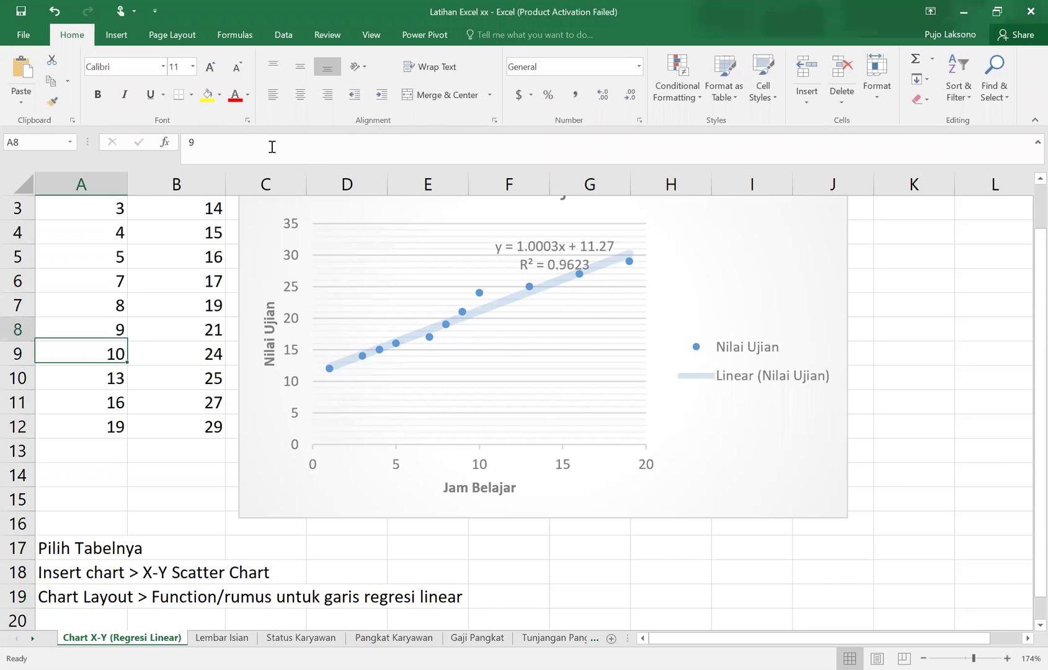
pyautogui.moveTo(307, 211); pyautogui.dragTo(290, 233)
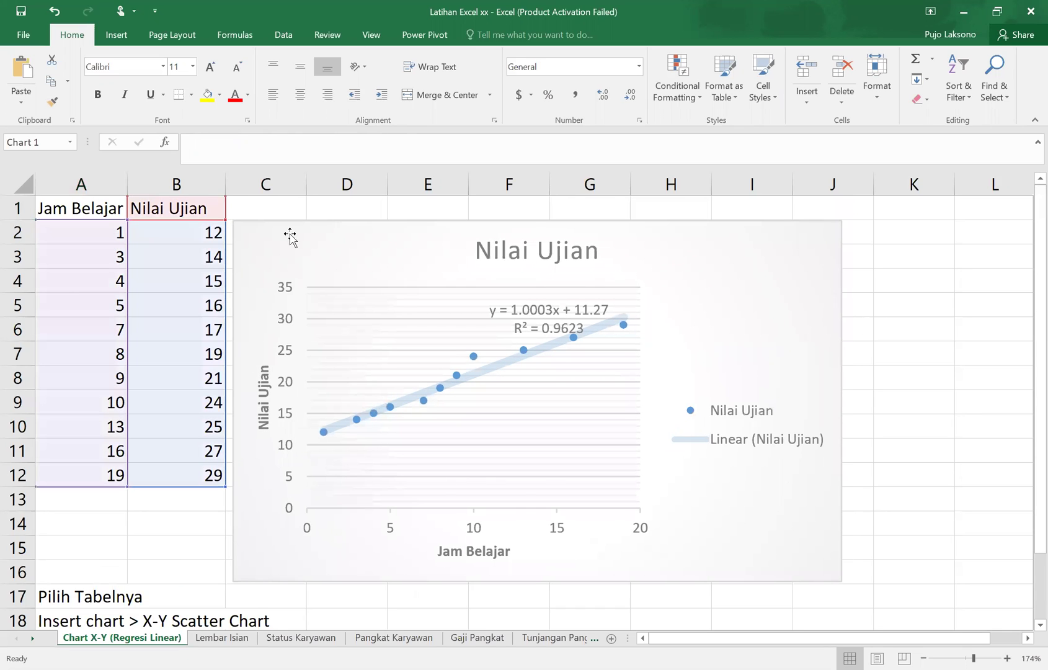
pyautogui.scroll(-1, 140, 531)
pyautogui.click(130, 532)
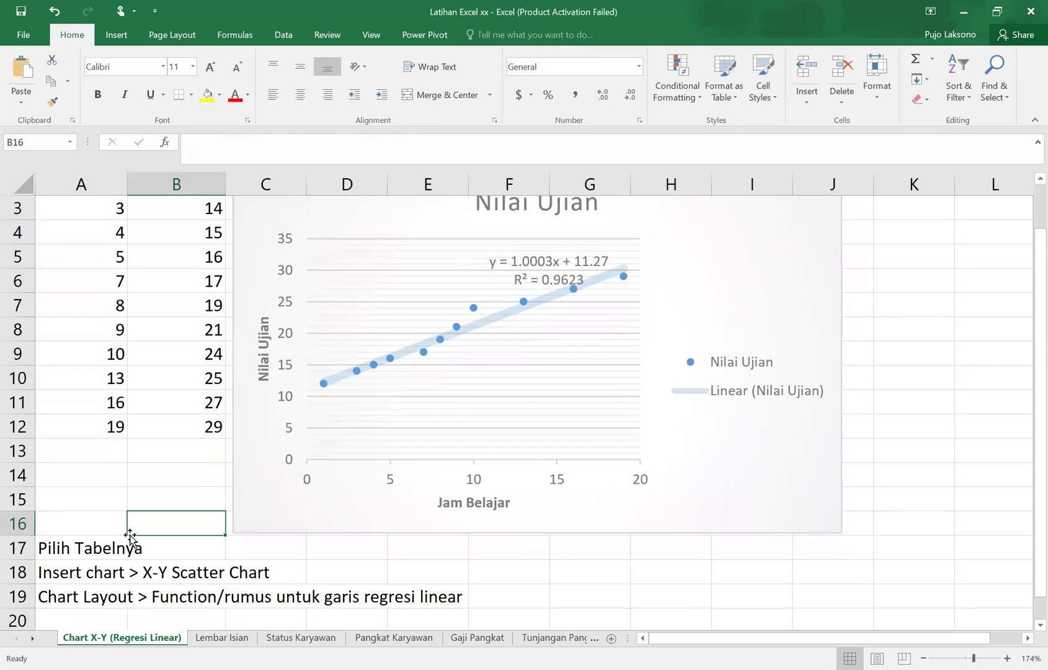
pyautogui.click(126, 528)
pyautogui.click(125, 538)
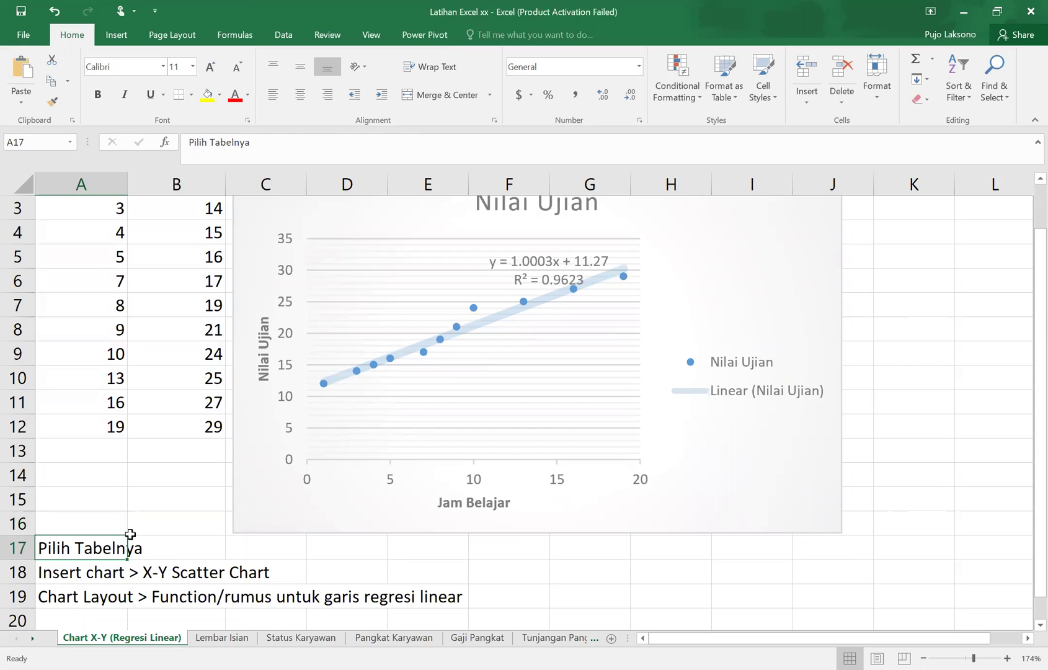
pyautogui.scroll(1, 239, 428)
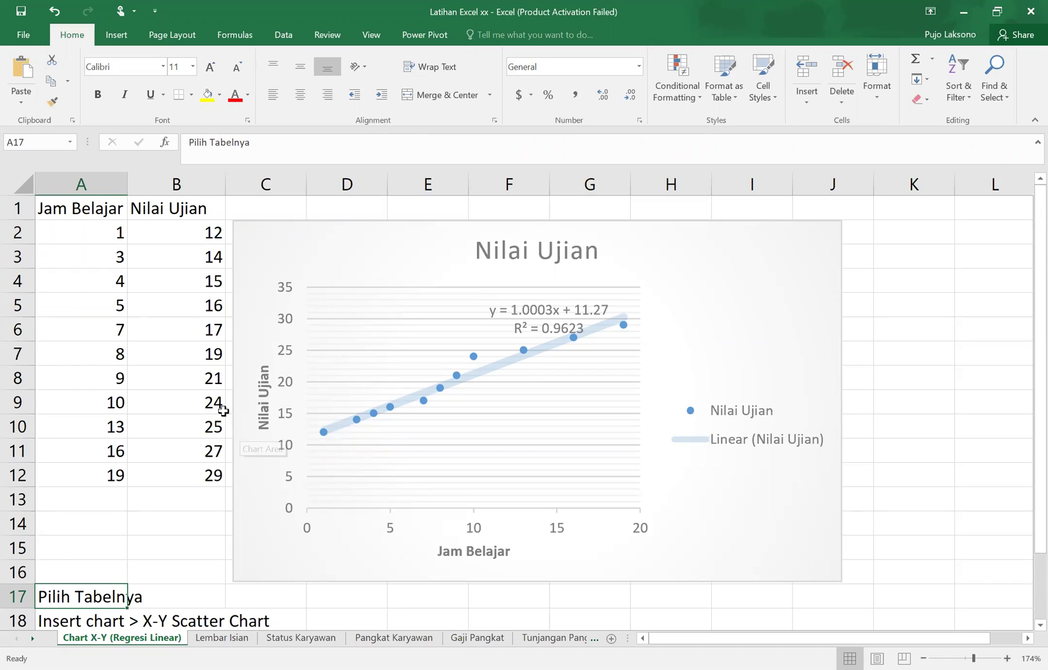
pyautogui.scroll(-1, 220, 412)
pyautogui.scroll(-1, 222, 415)
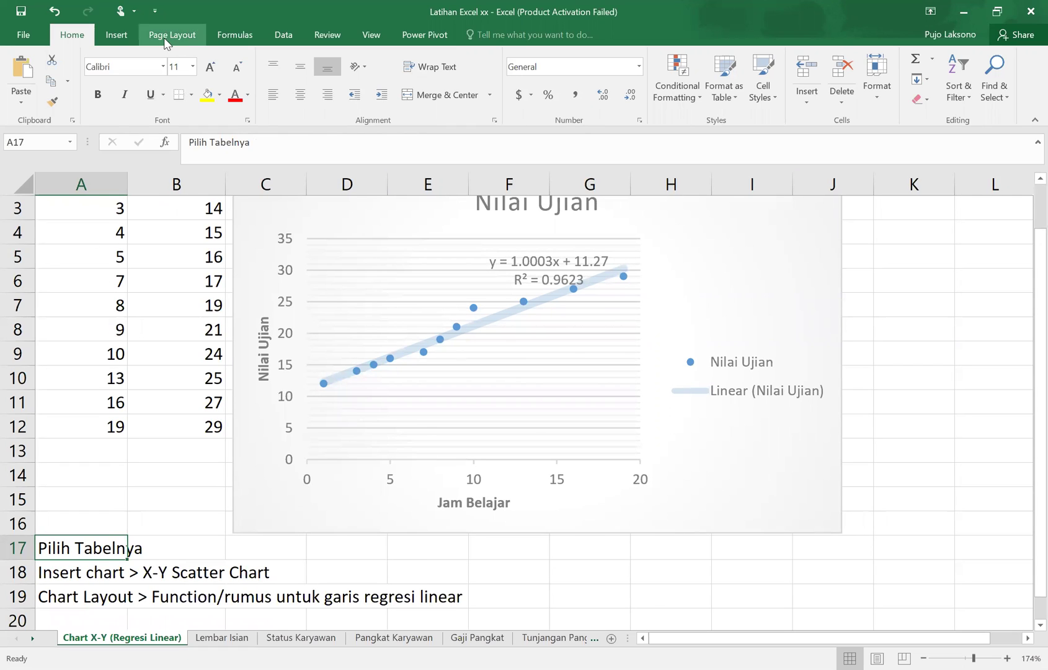
# - Apply the quick layout Layout 9, with the regression line and function, to the scatter chart
pyautogui.click(256, 329)
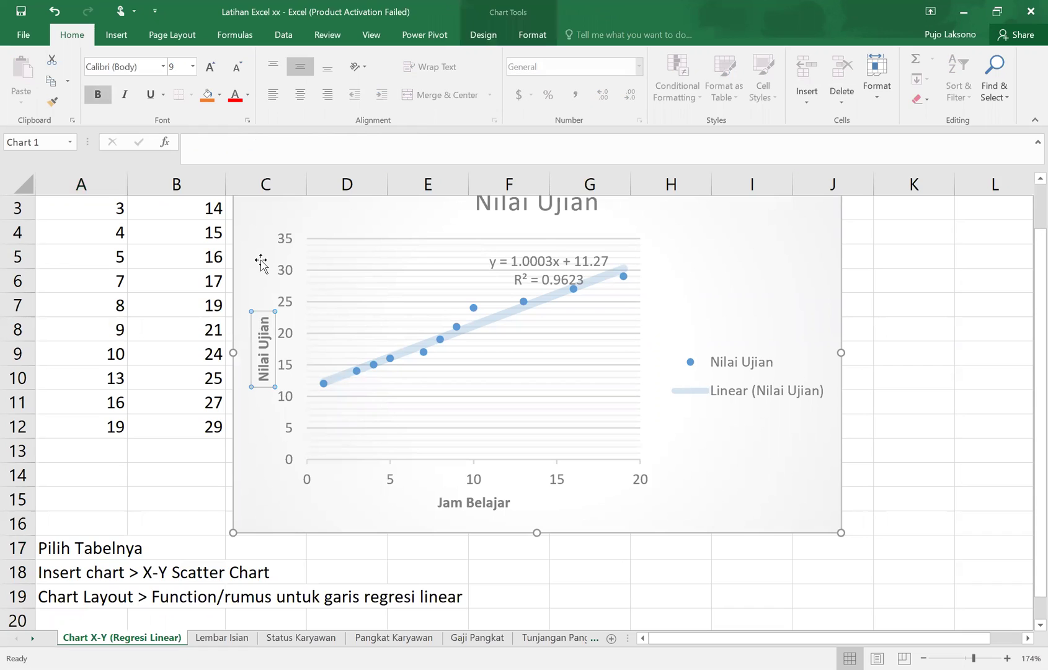
pyautogui.click(483, 34)
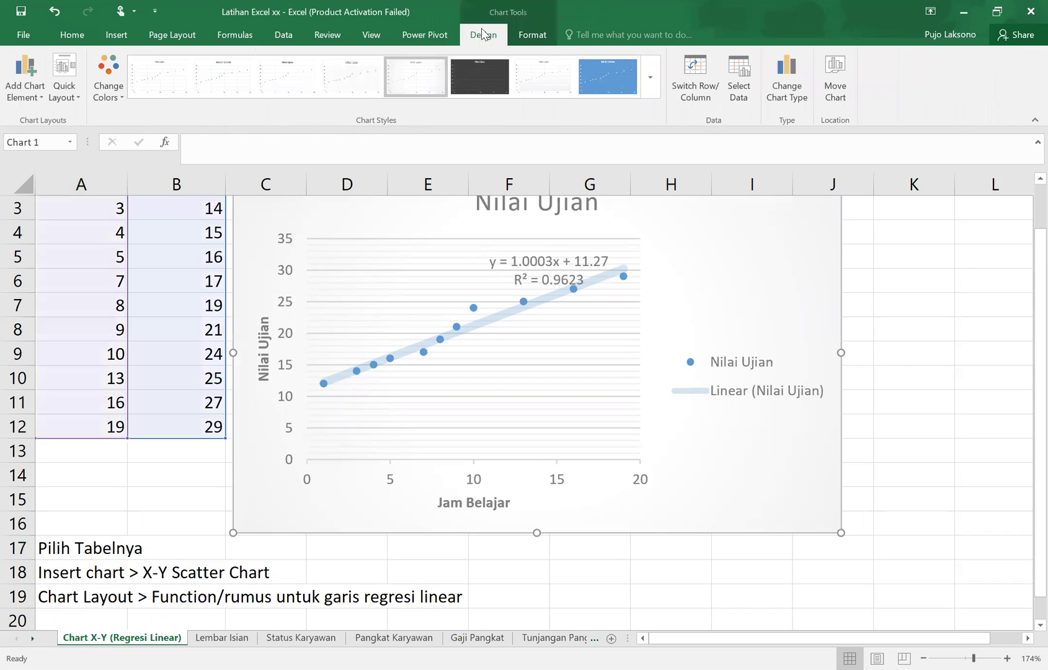
pyautogui.click(57, 104)
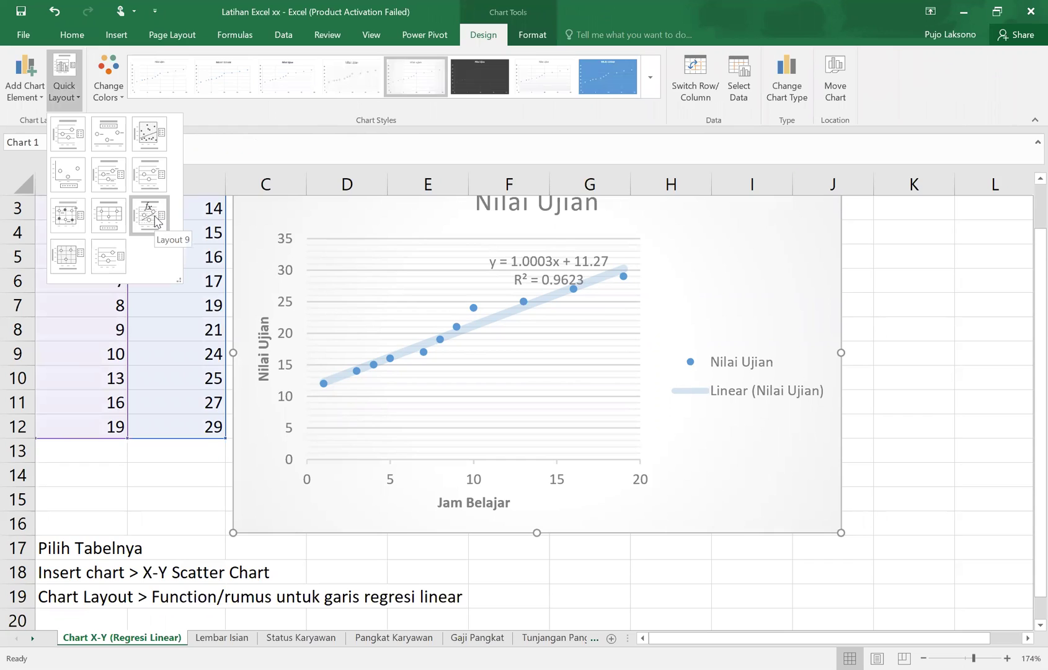
pyautogui.click(154, 217)
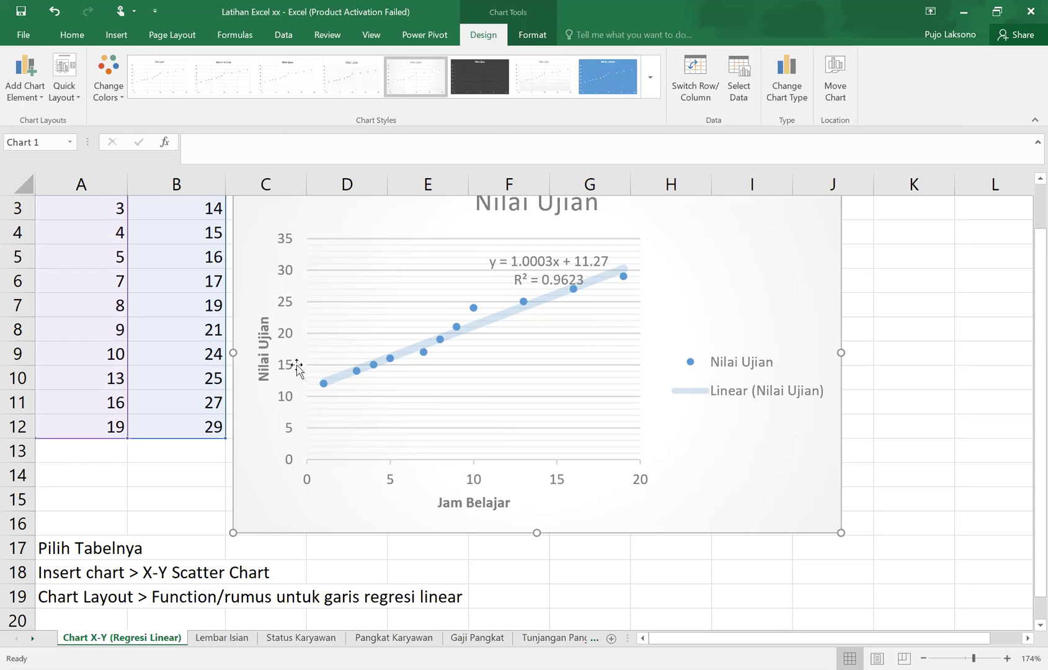
# - Switch to the Lembar Isian sheet and inspect the formula in the first Total cell, H2
pyautogui.scroll(-2, 296, 367)
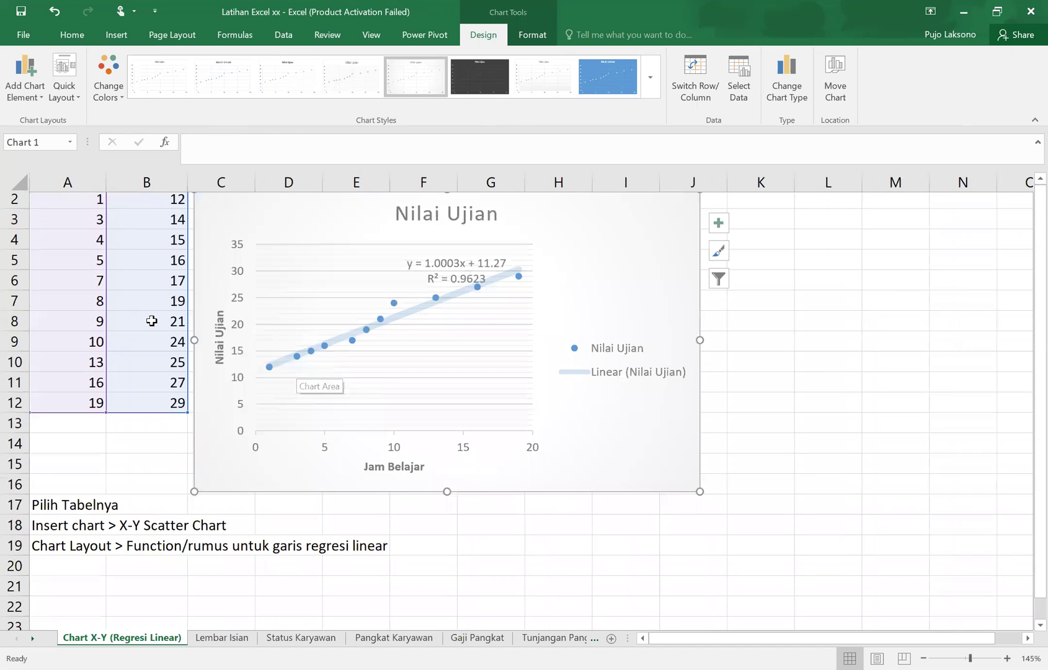
pyautogui.scroll(1, 161, 372)
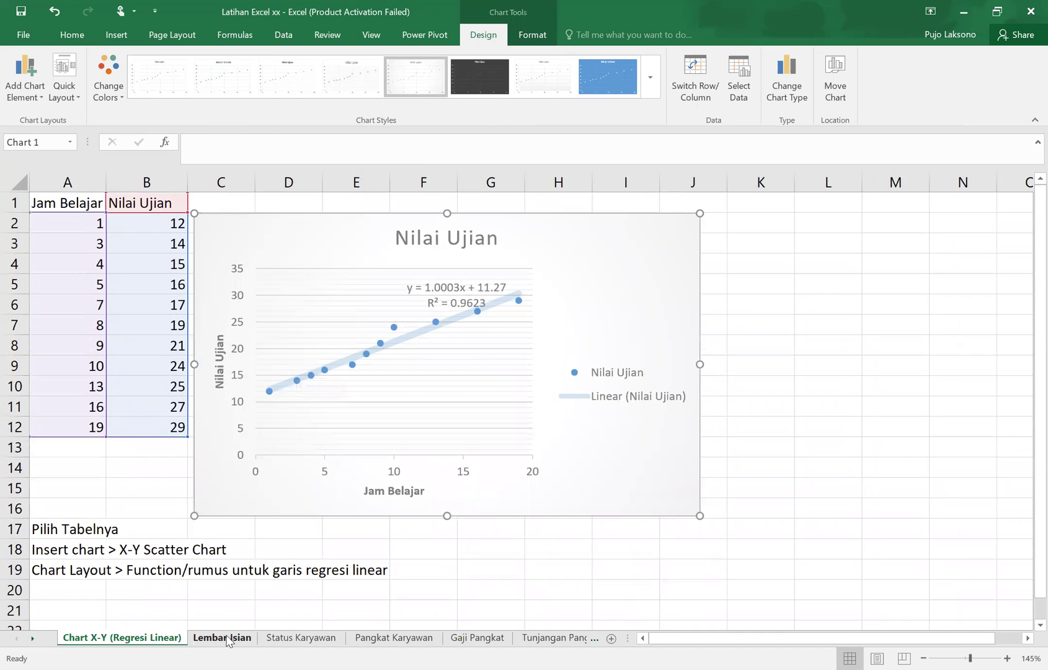
pyautogui.click(224, 639)
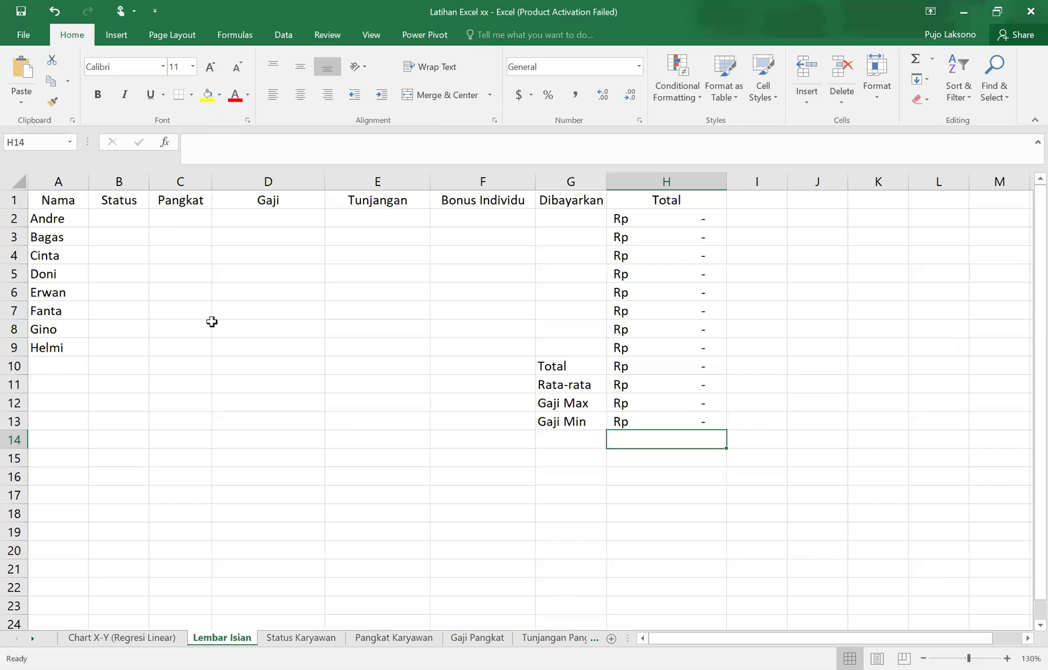
pyautogui.press('Up')
pyautogui.press('Up')
pyautogui.press('Up')
pyautogui.press('Up')
pyautogui.press('Up')
pyautogui.press('Up')
pyautogui.hotkey('ctrl', 'Up')
pyautogui.press('Down')
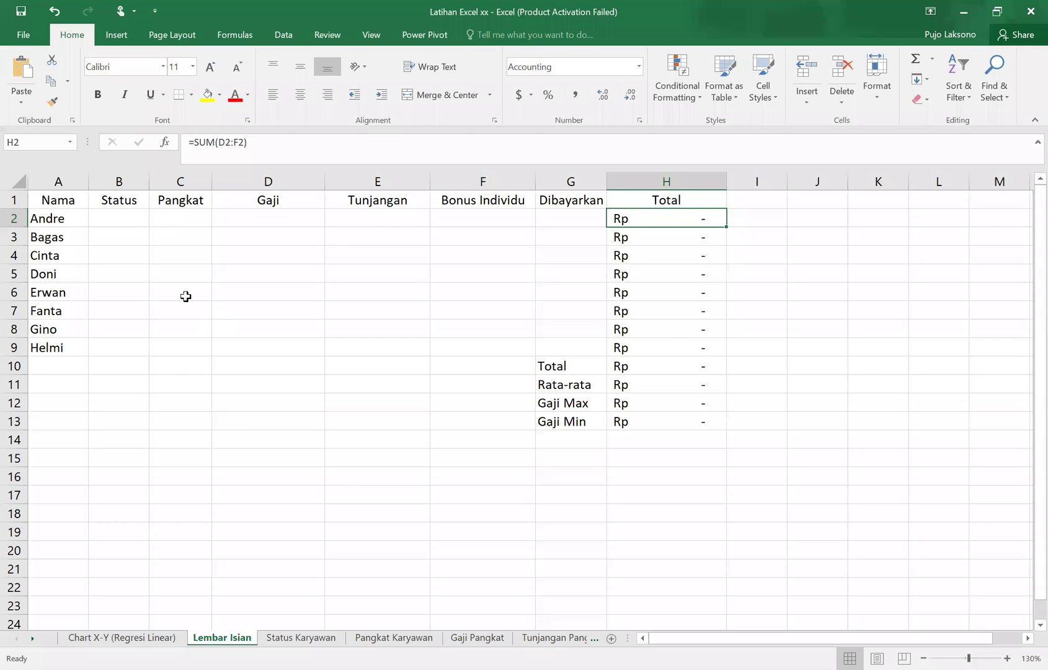
# - Examine the salary table's column headings one by one, from Nama through Dibayarkan
pyautogui.scroll(1, 186, 296)
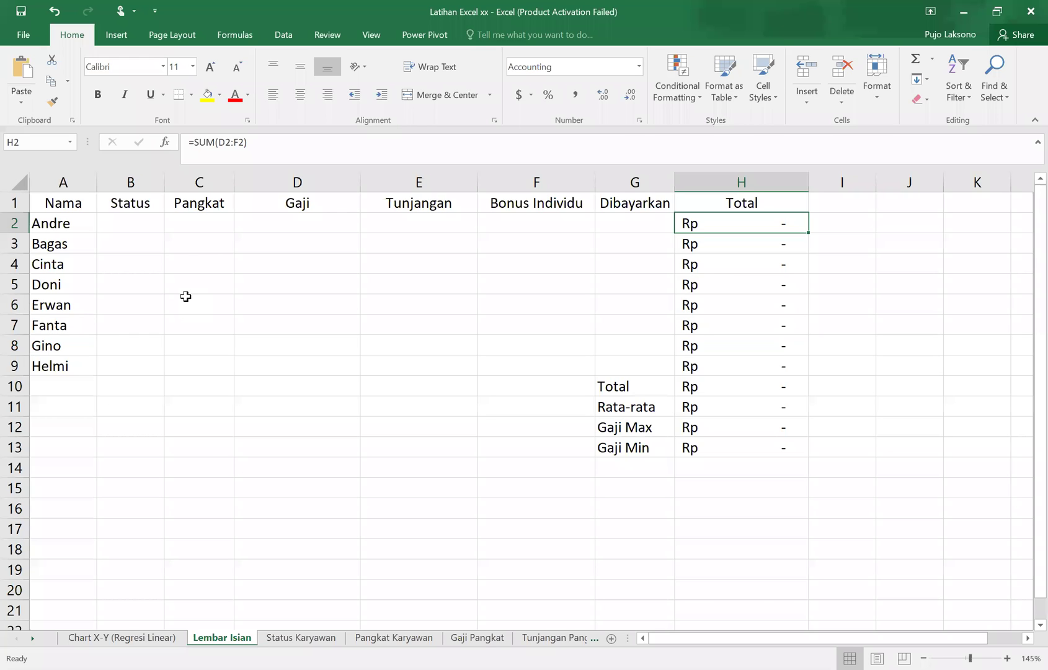
pyautogui.scroll(1, 185, 296)
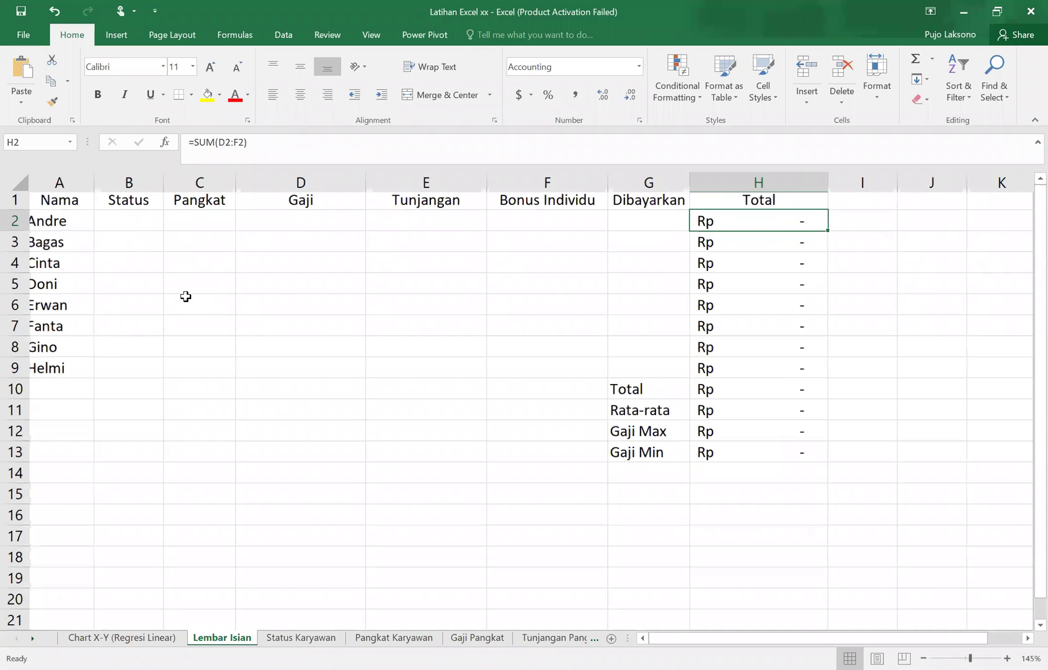
pyautogui.click(62, 216)
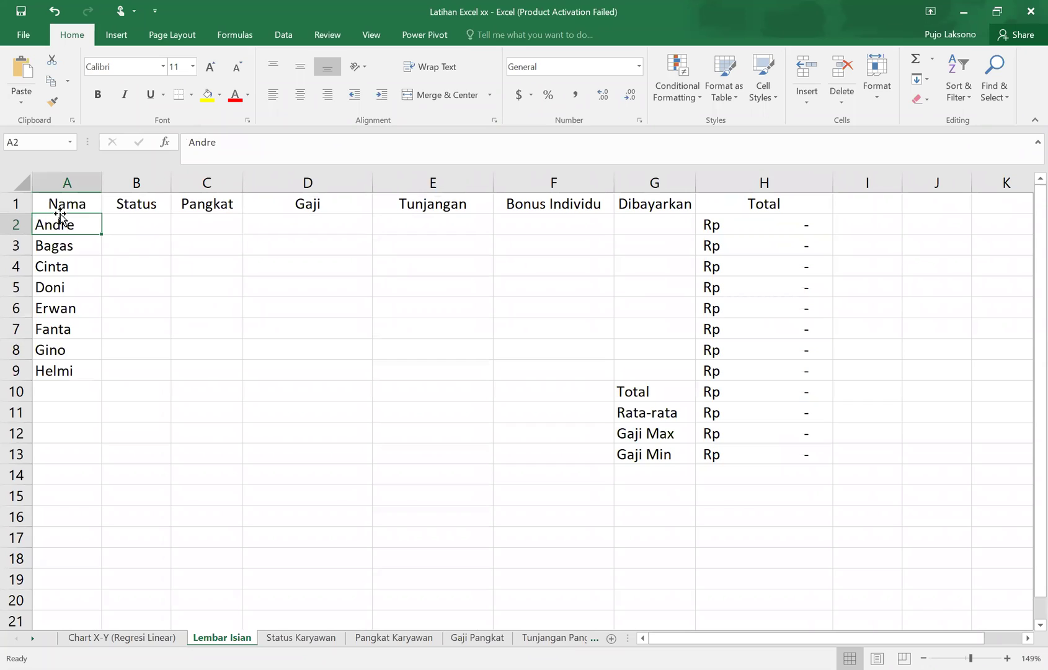
pyautogui.click(59, 211)
pyautogui.press('Right')
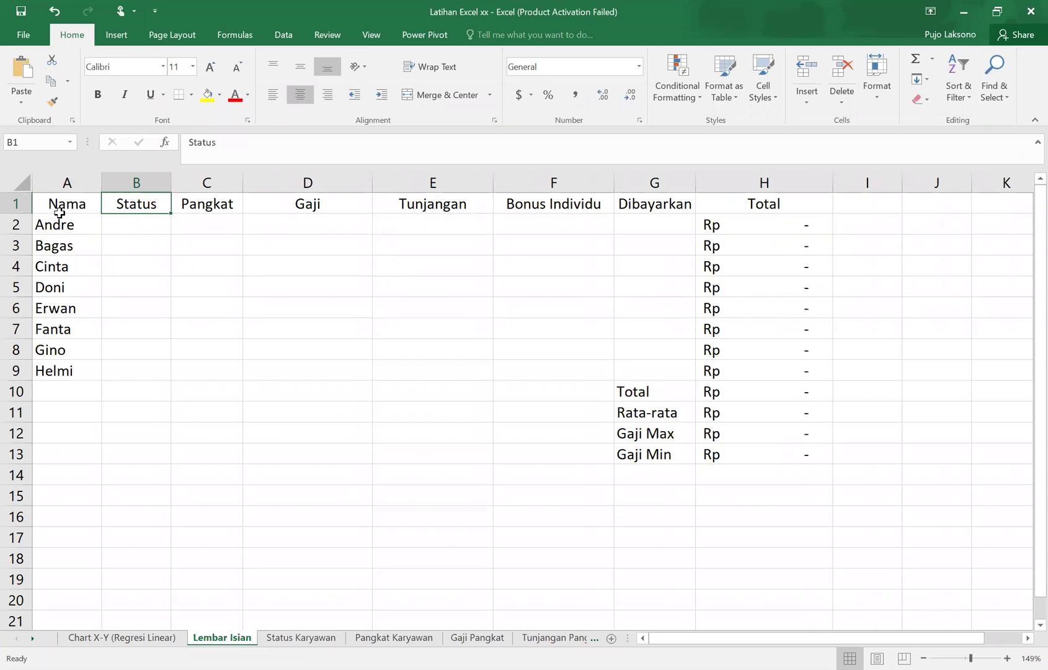
pyautogui.press('Right')
pyautogui.press('Right')
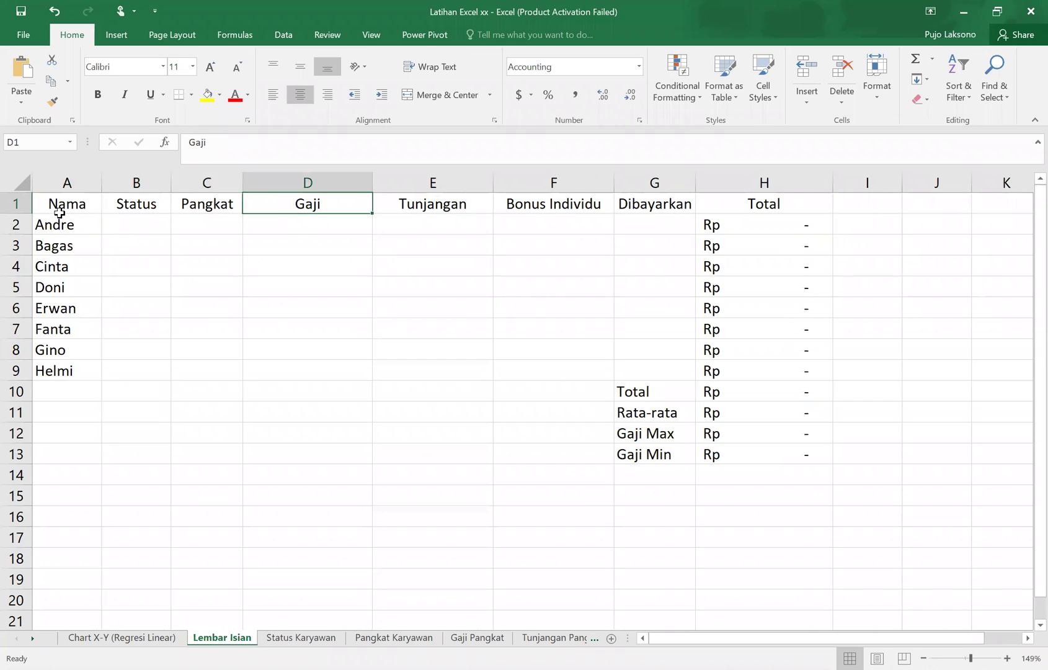
pyautogui.press('Right')
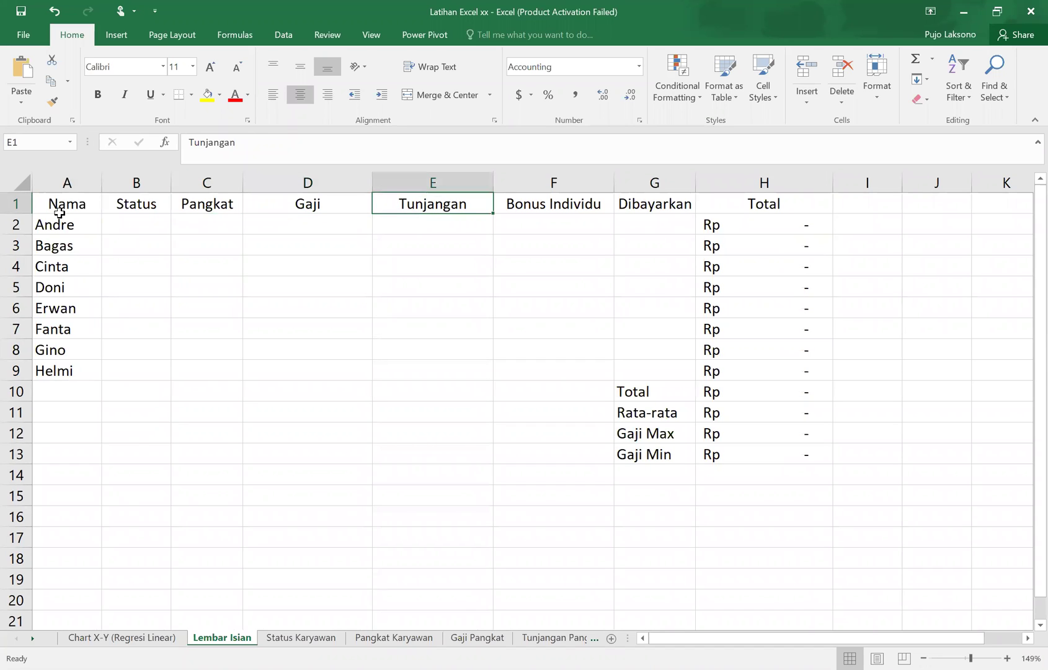
pyautogui.press('Right')
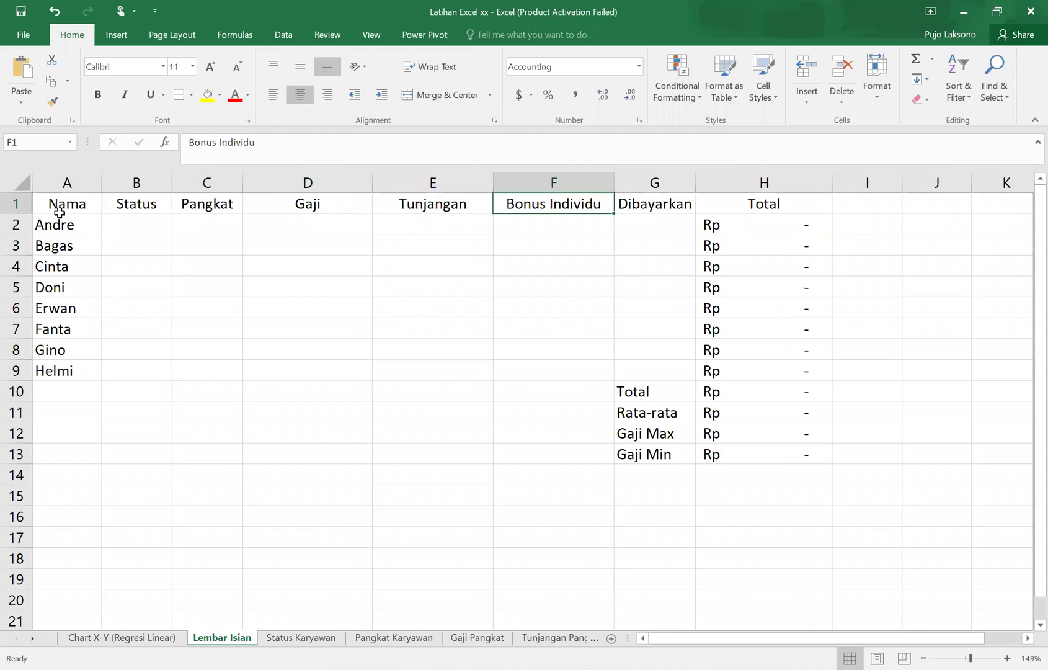
pyautogui.press('Right')
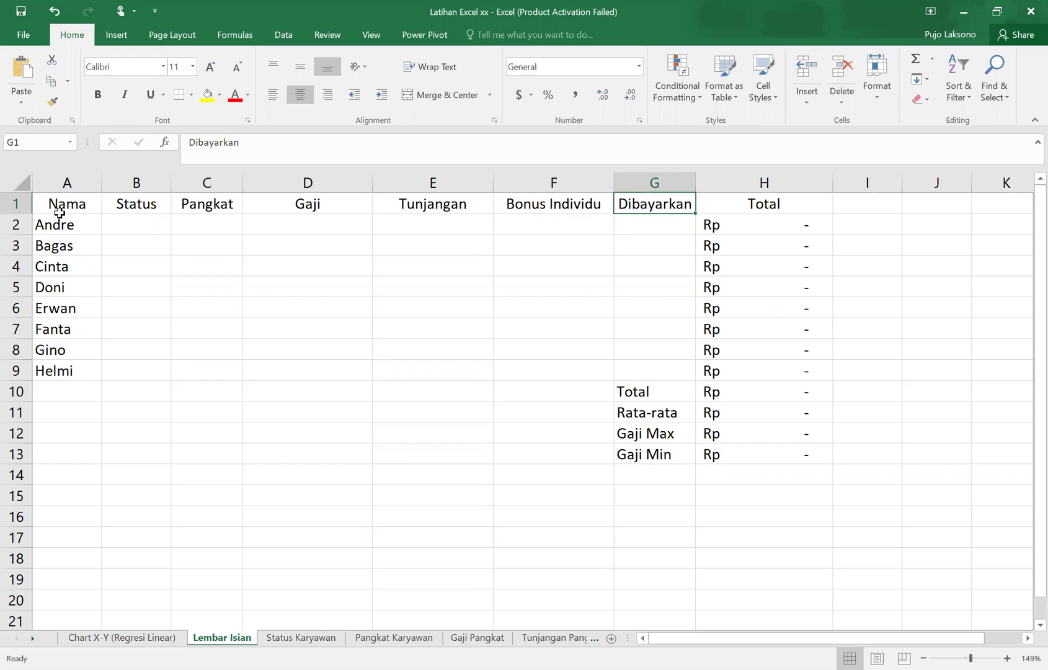
# - Review the Status to Dibayarkan headings again and inspect the formula in the overall Total cell, H10
pyautogui.press('Left')
pyautogui.press('Left')
pyautogui.press('Left')
pyautogui.press('Left')
pyautogui.press('Left')
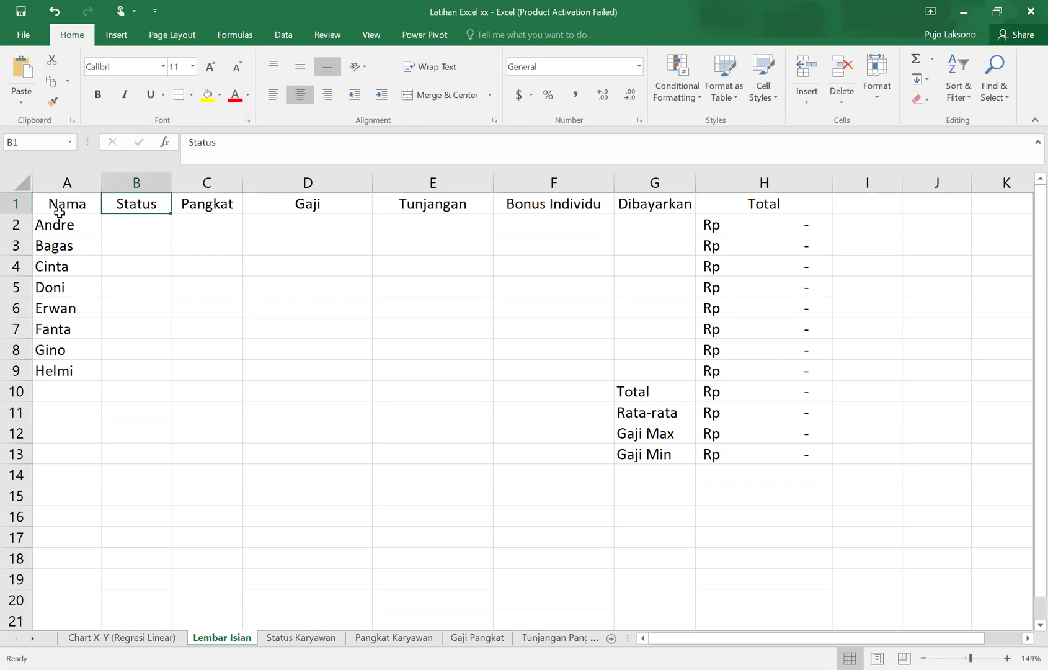
pyautogui.press('Right')
pyautogui.press('Right')
pyautogui.press('Right')
pyautogui.press('Right')
pyautogui.press('Right')
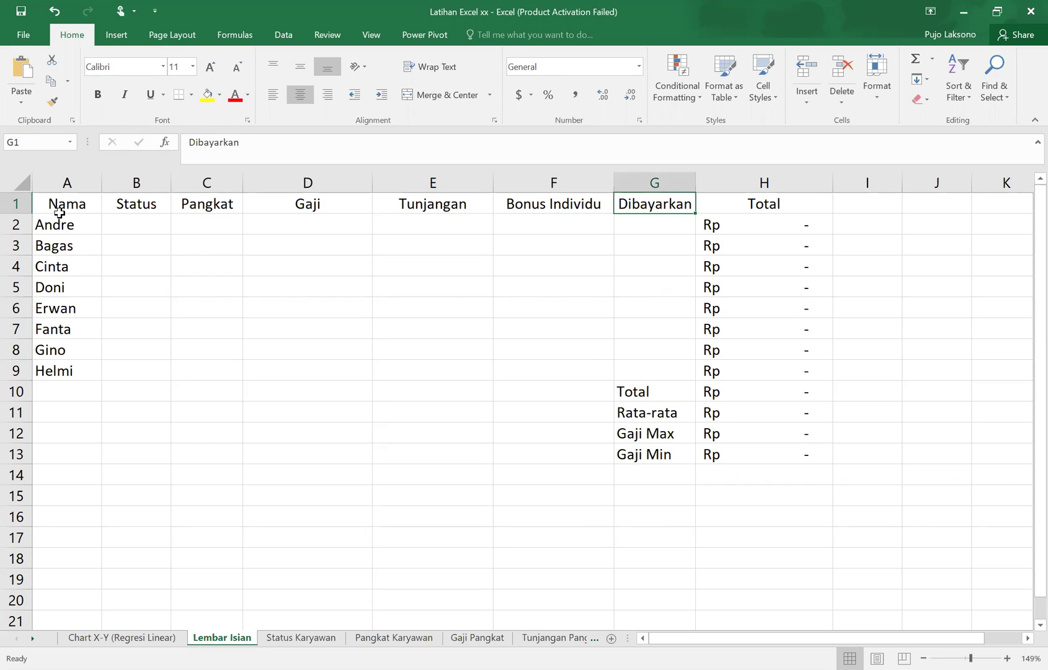
pyautogui.press('Down')
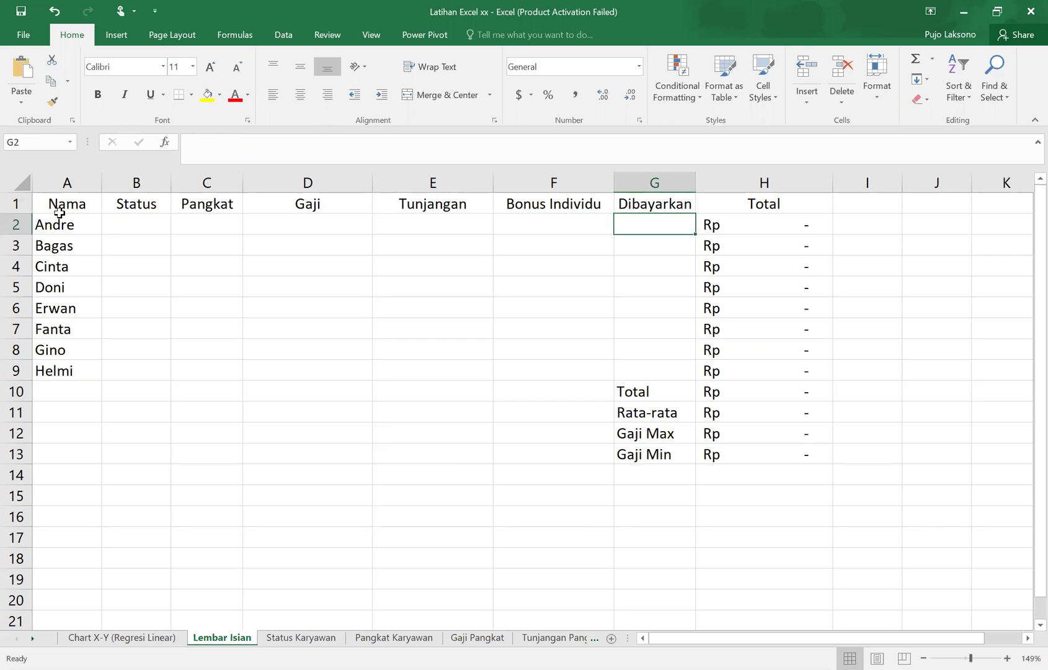
pyautogui.press('Right')
pyautogui.press('Down')
pyautogui.press('Down')
pyautogui.press('Down')
pyautogui.press('Down')
pyautogui.press('Down')
pyautogui.press('Down')
pyautogui.press('Down')
pyautogui.press('Down')
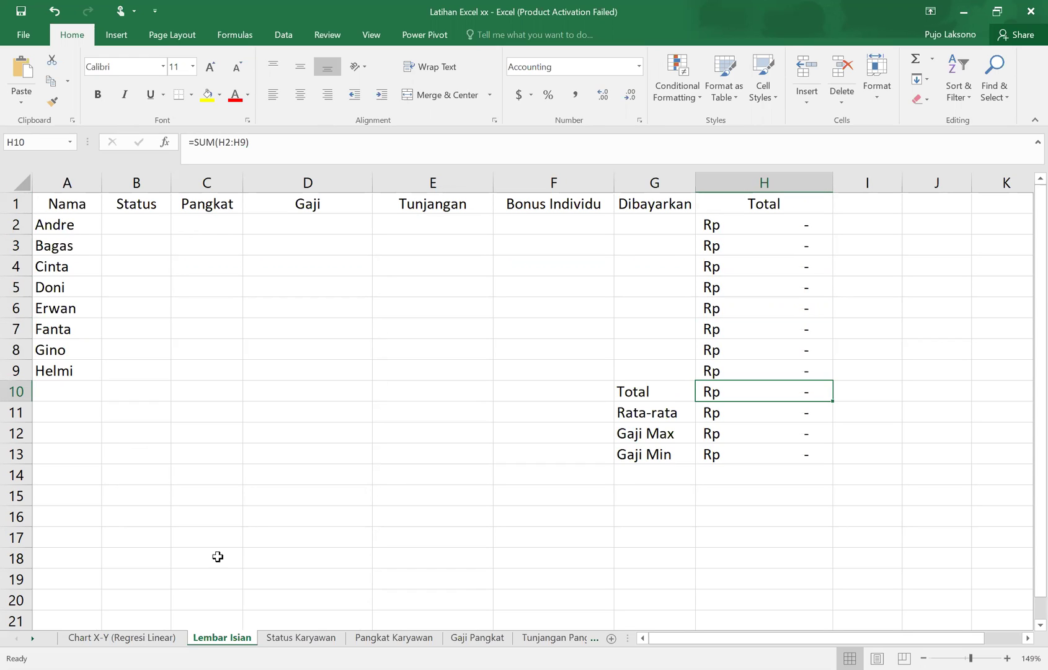
# - Examine the source tables on the Status Karyawan, Pangkat Karyawan, Gaji Pangkat, Tunjangan Pangkat and Bonus Perorangan sheets
pyautogui.click(276, 637)
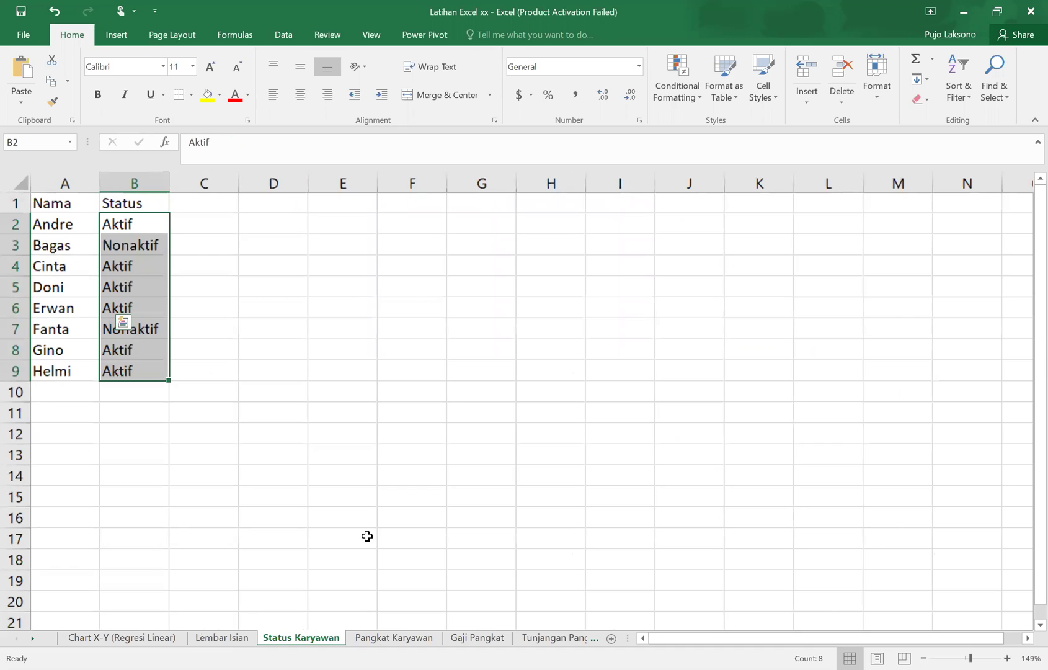
pyautogui.hotkey('ctrl', 'n')
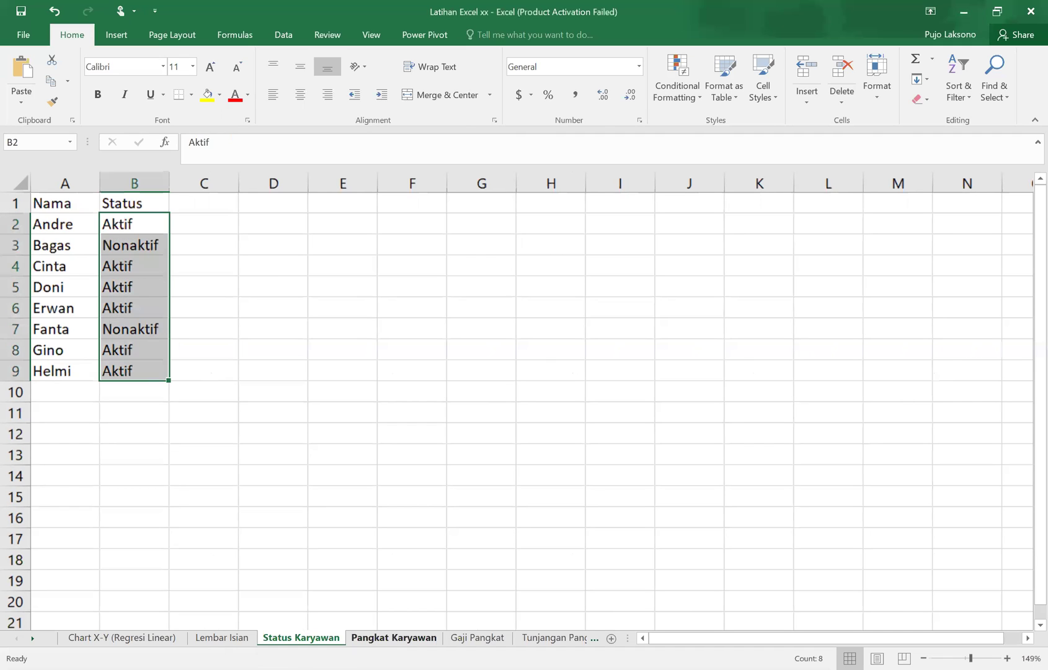
pyautogui.click(384, 639)
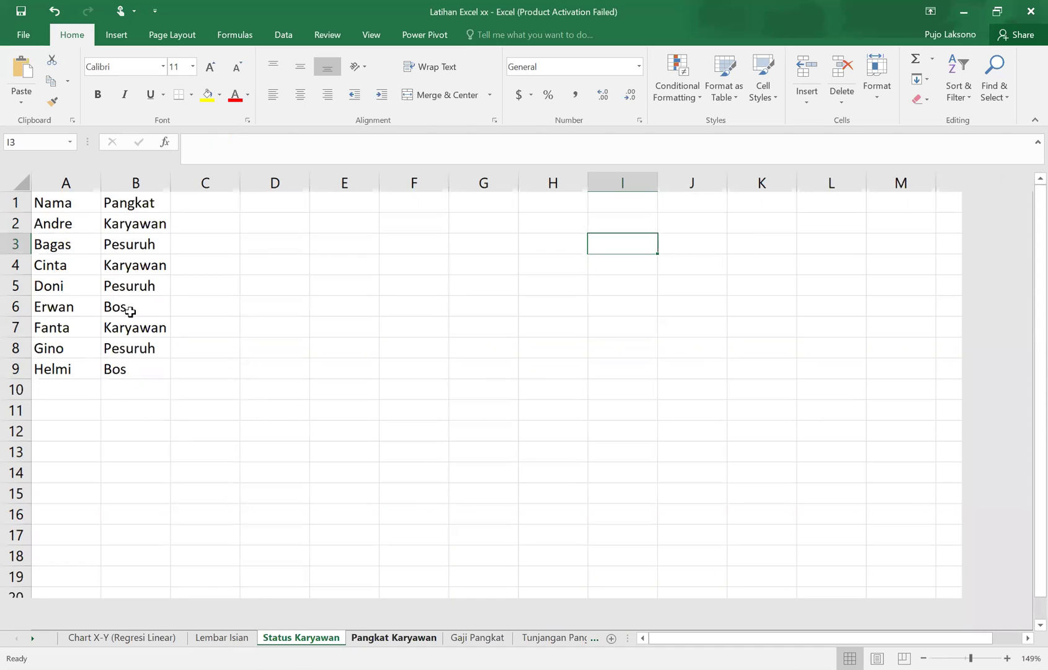
pyautogui.click(462, 638)
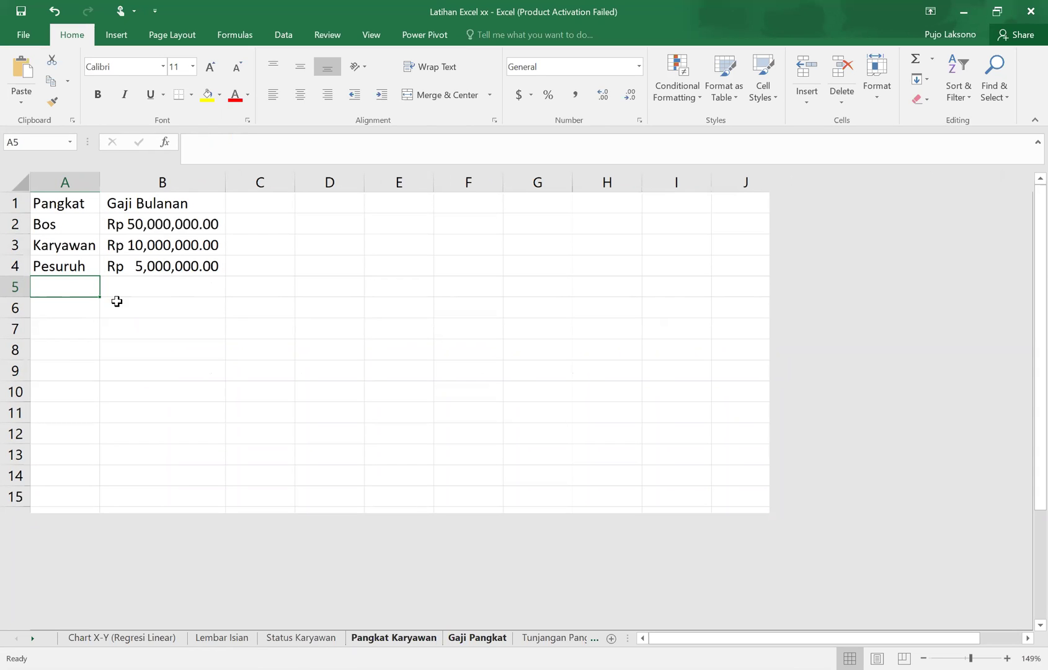
pyautogui.click(544, 637)
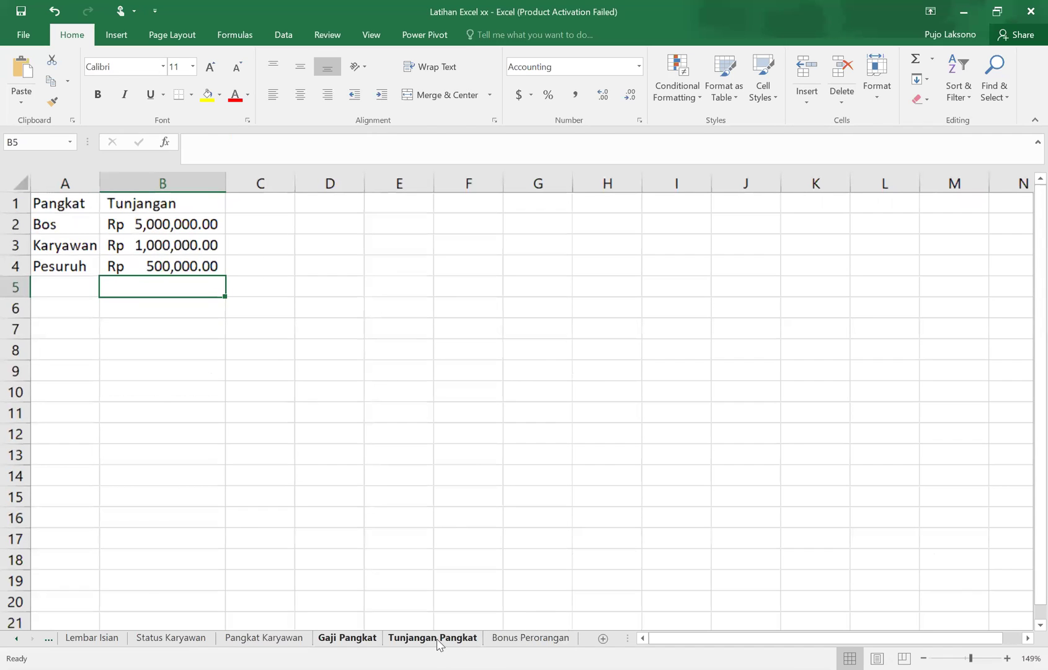
pyautogui.click(513, 640)
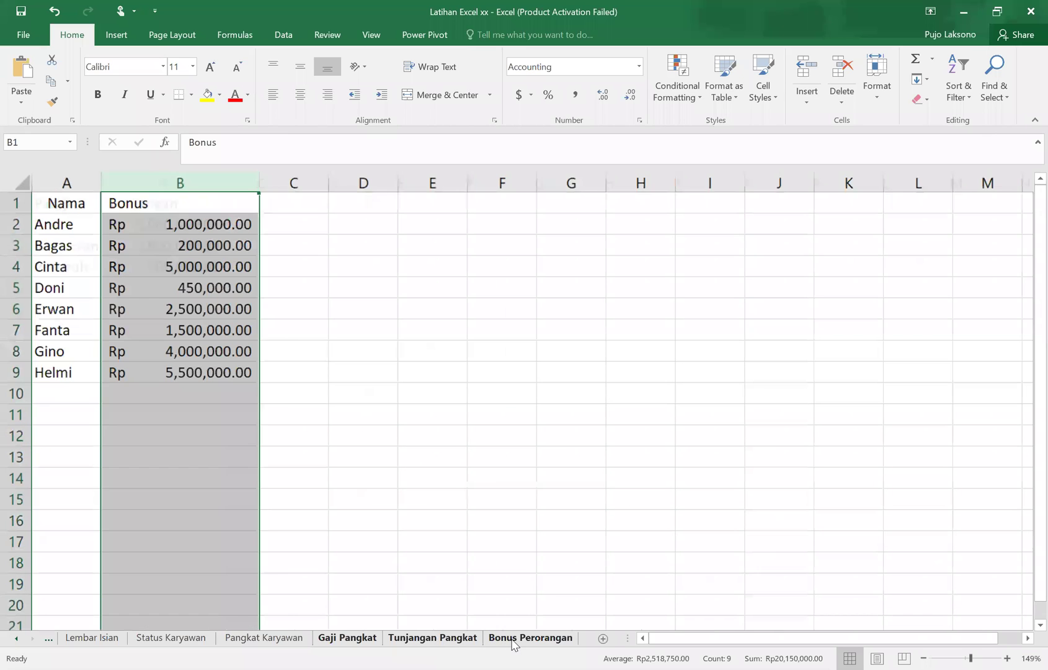
pyautogui.click(183, 237)
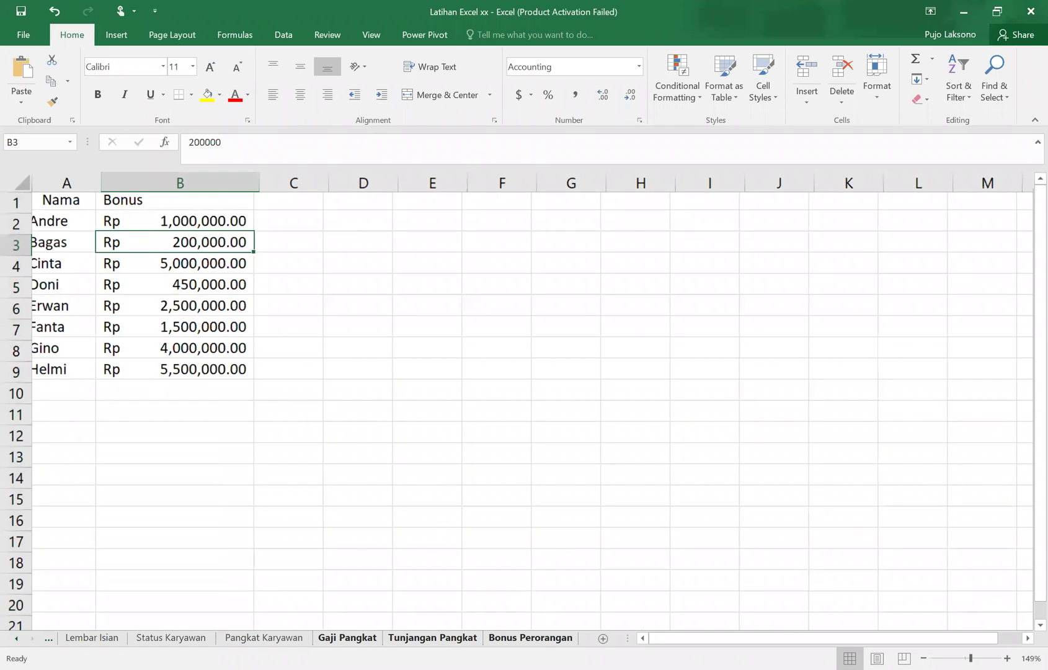
pyautogui.click(530, 638)
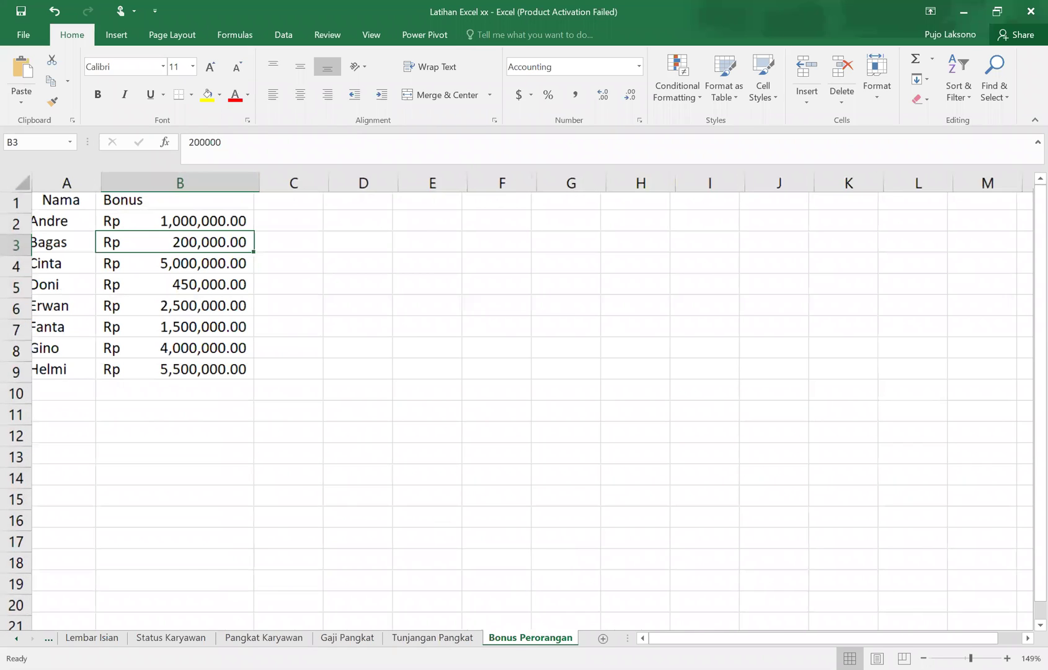
pyautogui.click(150, 640)
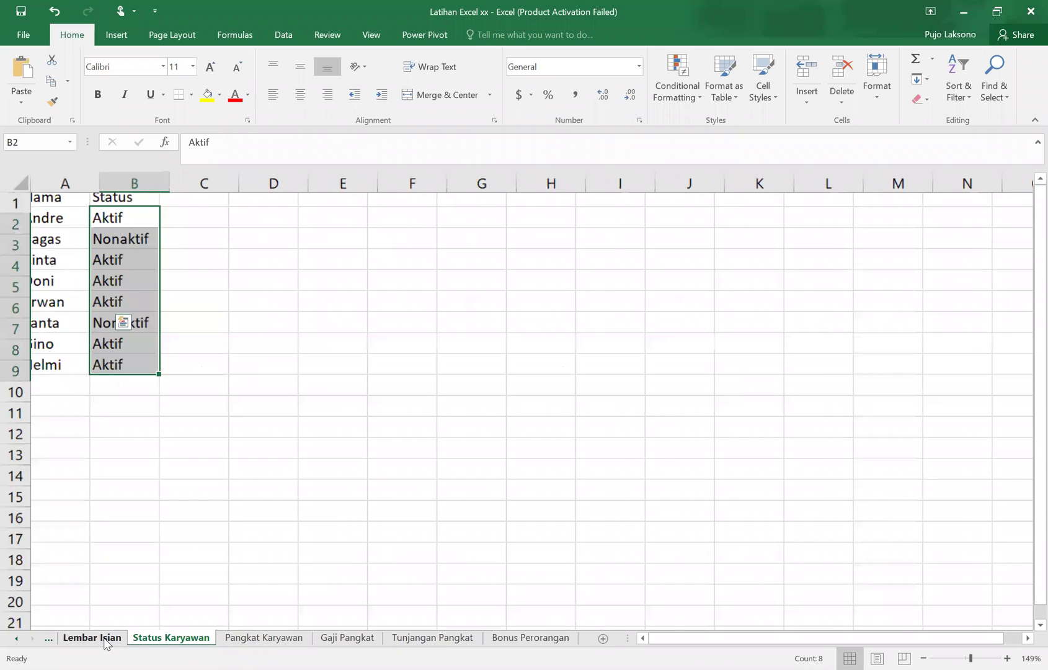
# - Return to the Lembar Isian sheet and enter the note "VLOOKUP" in cell A15 below the salary table
pyautogui.click(93, 639)
pyautogui.click(138, 229)
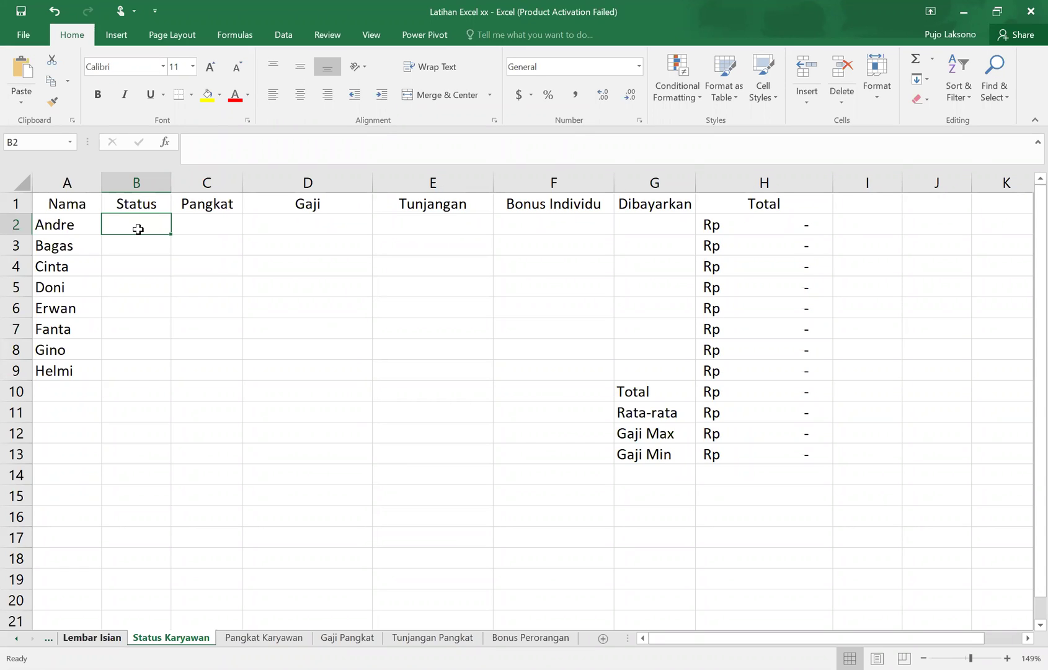
pyautogui.press('Left')
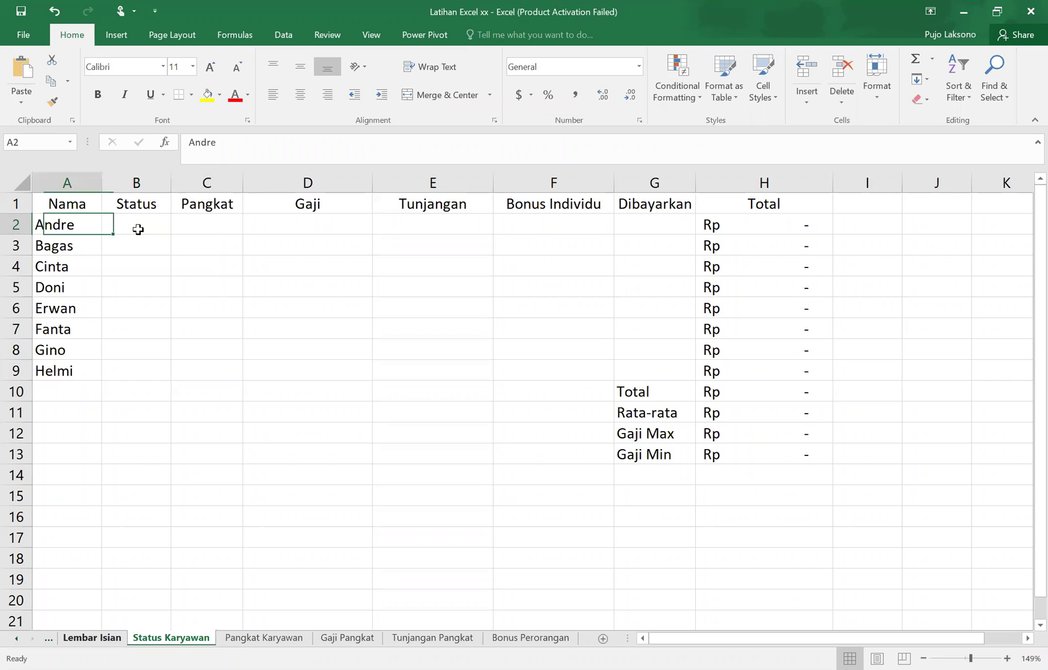
pyautogui.press('Down')
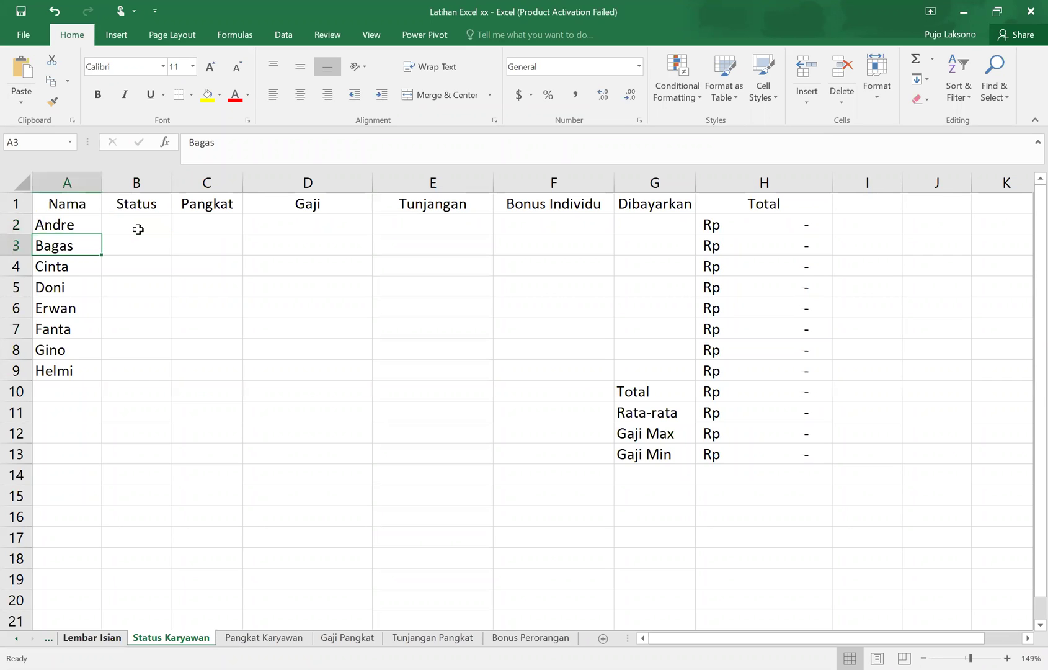
pyautogui.press('Down')
pyautogui.press('Down')
pyautogui.press('Down')
pyautogui.press('Down')
pyautogui.press('Down')
pyautogui.press('Down')
pyautogui.press('Down')
pyautogui.press('Down')
pyautogui.press('Down')
pyautogui.press('Down')
pyautogui.press('Down')
pyautogui.press('Down')
pyautogui.press('Down')
pyautogui.press('Down')
pyautogui.press('Down')
pyautogui.press('Up')
pyautogui.press('Up')
pyautogui.press('Up')
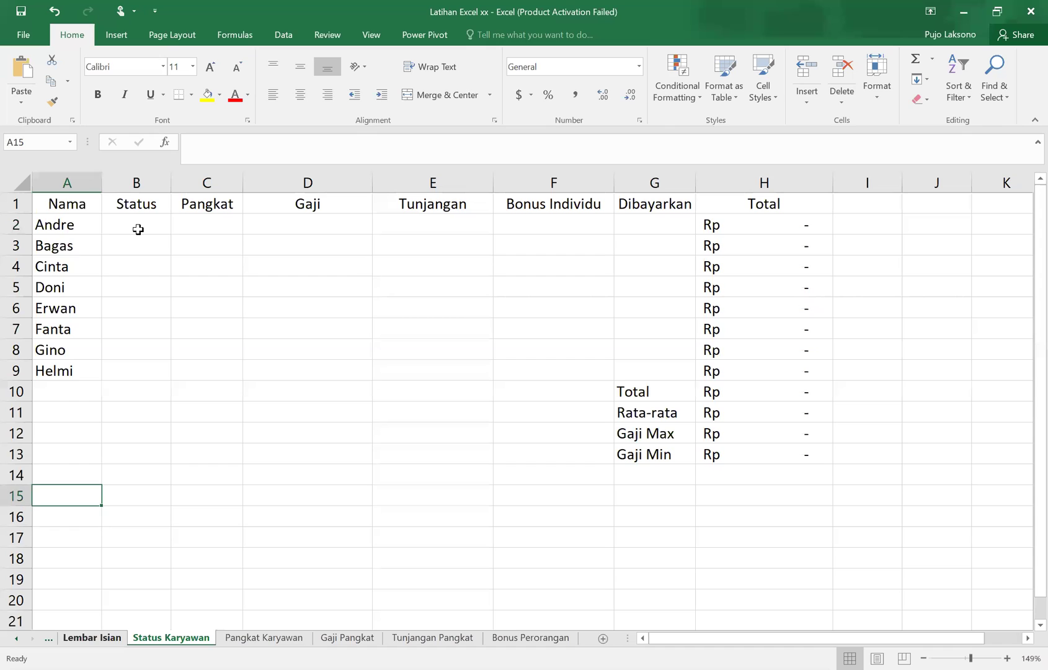
pyautogui.write('VLOOK')
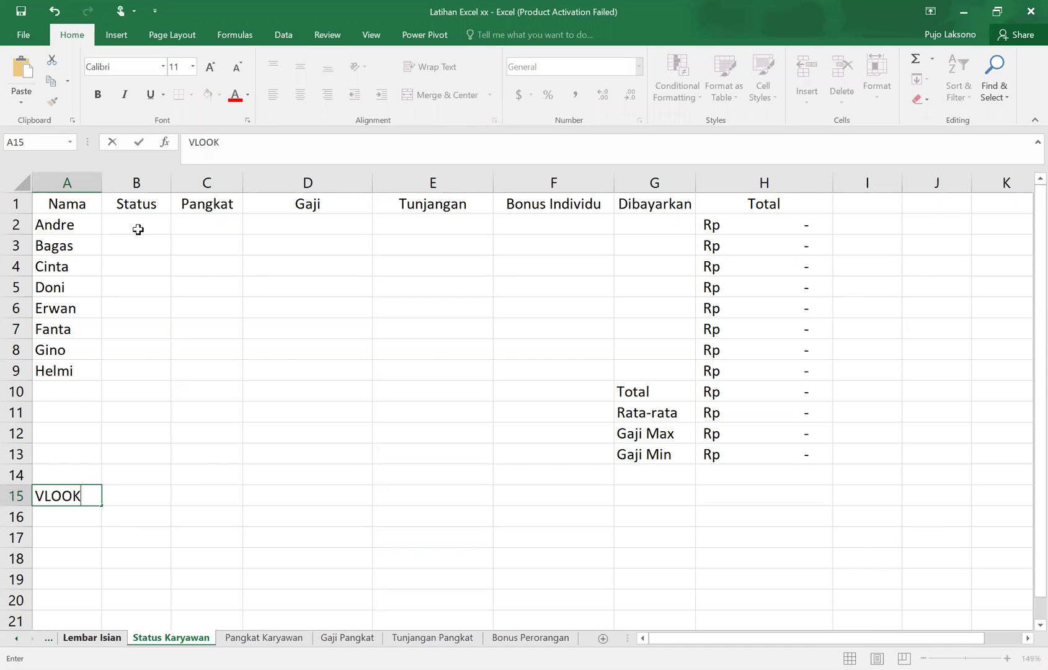
pyautogui.write('UP')
pyautogui.press('Return')
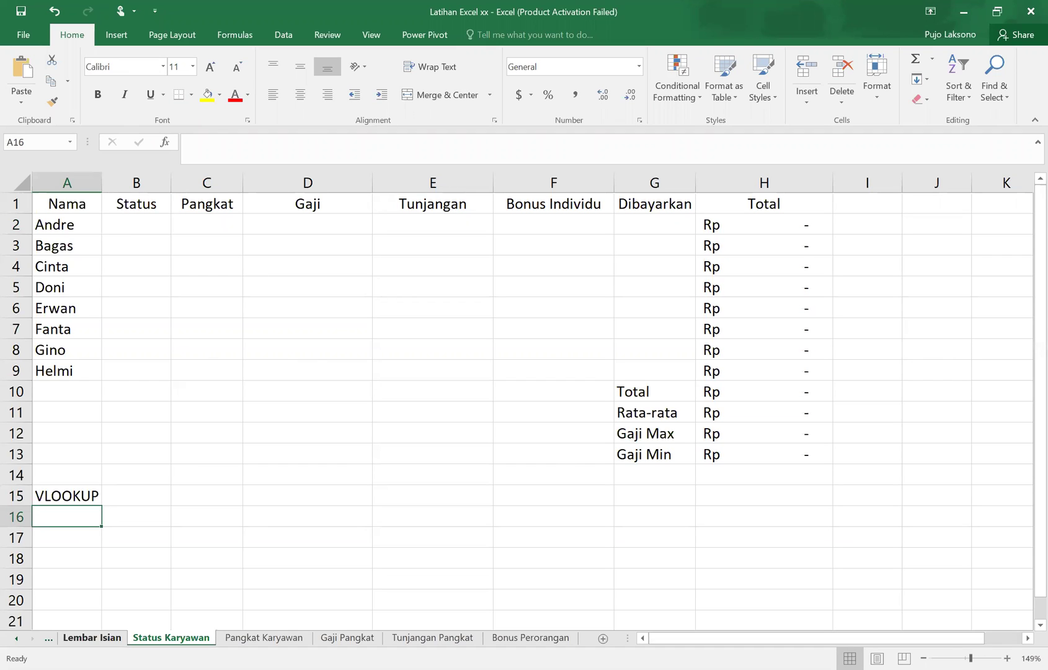
# - Start a VLOOKUP formula in cell B2 of the Status column, using A2 as the lookup value
pyautogui.click(1008, 658)
pyautogui.click(1008, 658)
pyautogui.click(1009, 658)
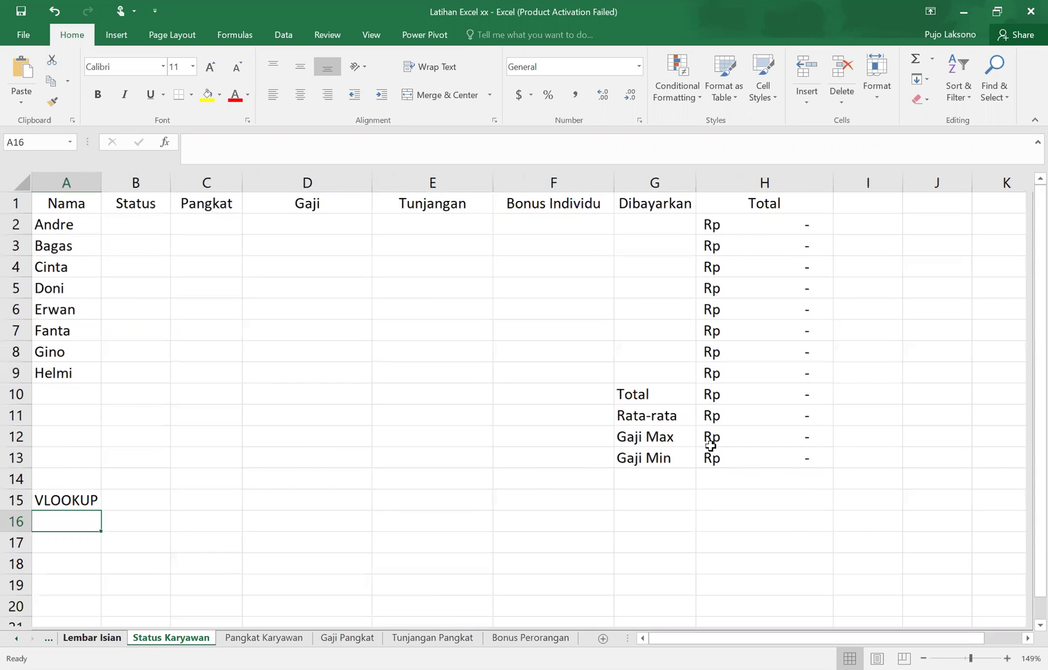
pyautogui.scroll(5, 711, 446)
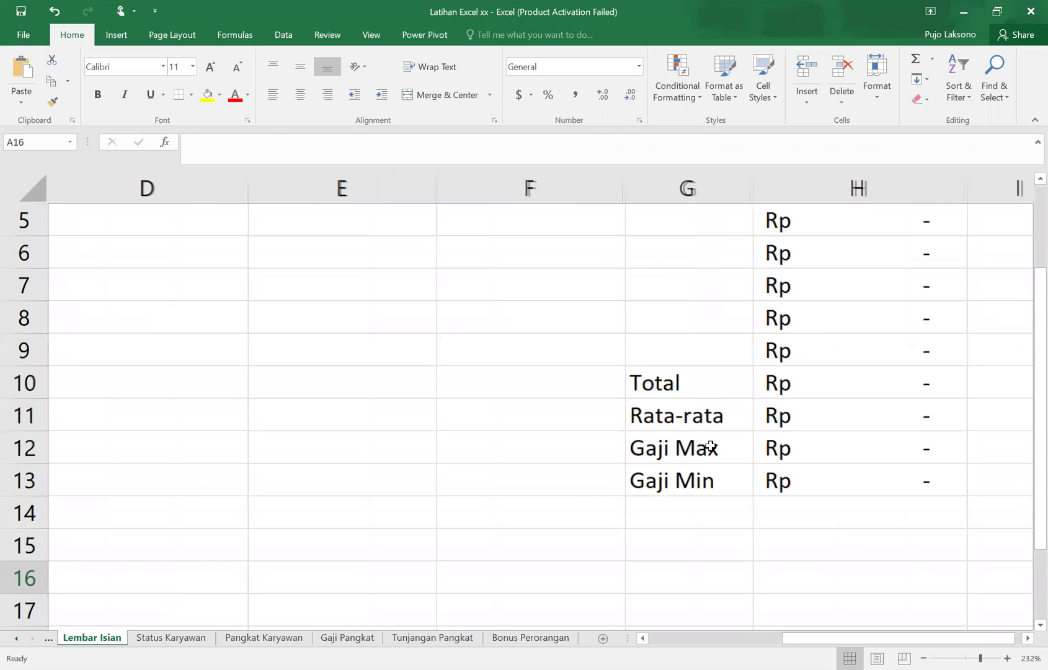
pyautogui.scroll(-1, 711, 446)
pyautogui.hscroll(-1, 709, 444)
pyautogui.scroll(-1, 708, 444)
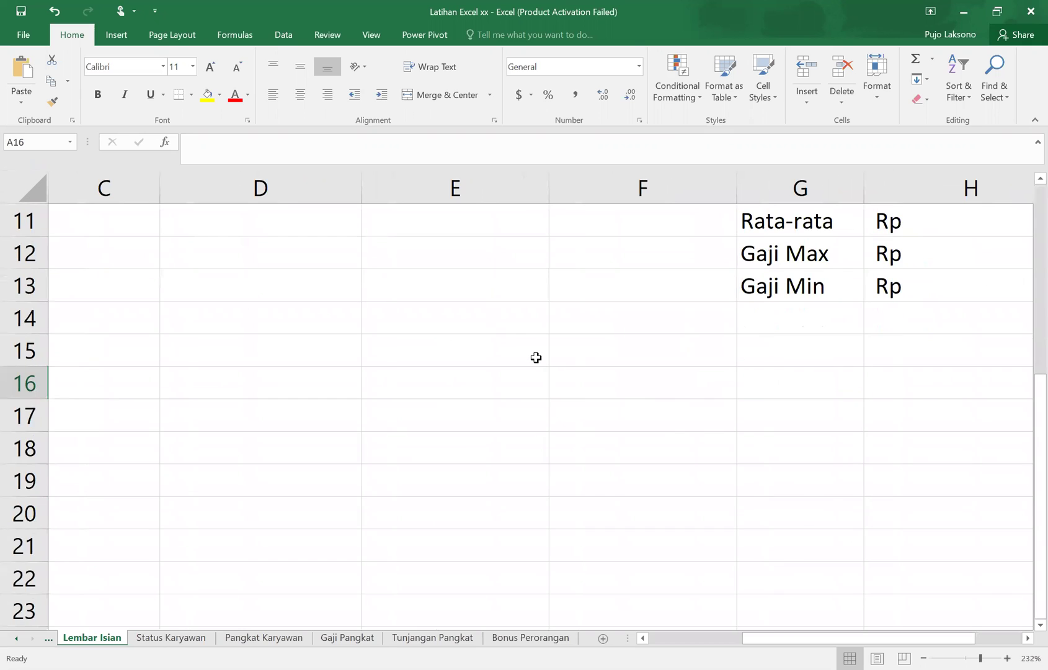
pyautogui.scroll(2, 536, 357)
pyautogui.scroll(1, 536, 357)
pyautogui.hscroll(-1, 536, 358)
pyautogui.scroll(-1, 535, 357)
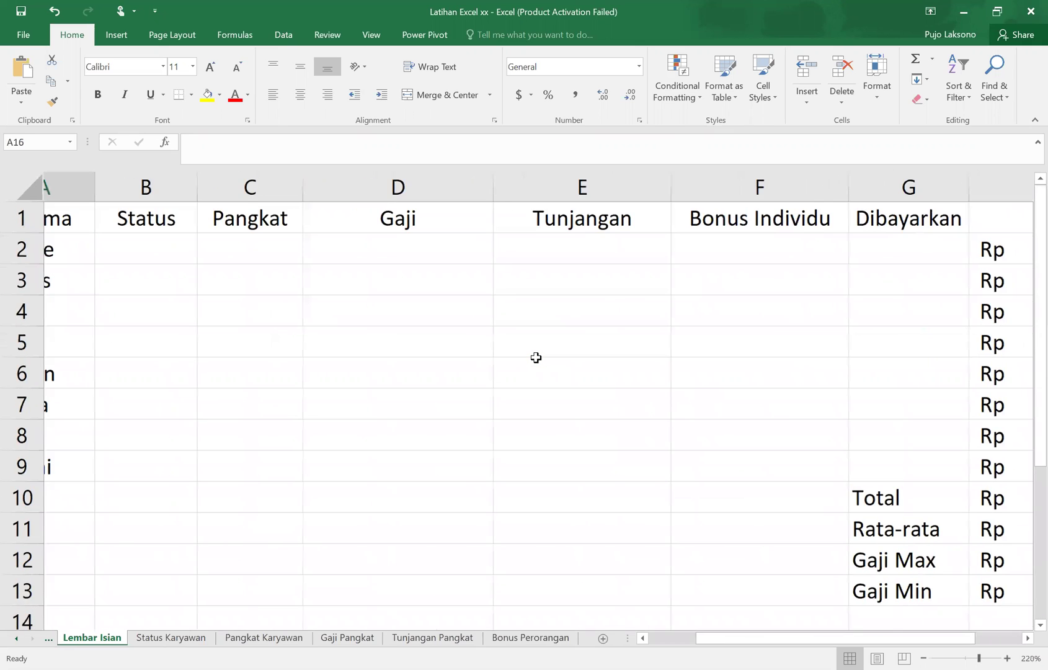
pyautogui.hscroll(-1, 535, 357)
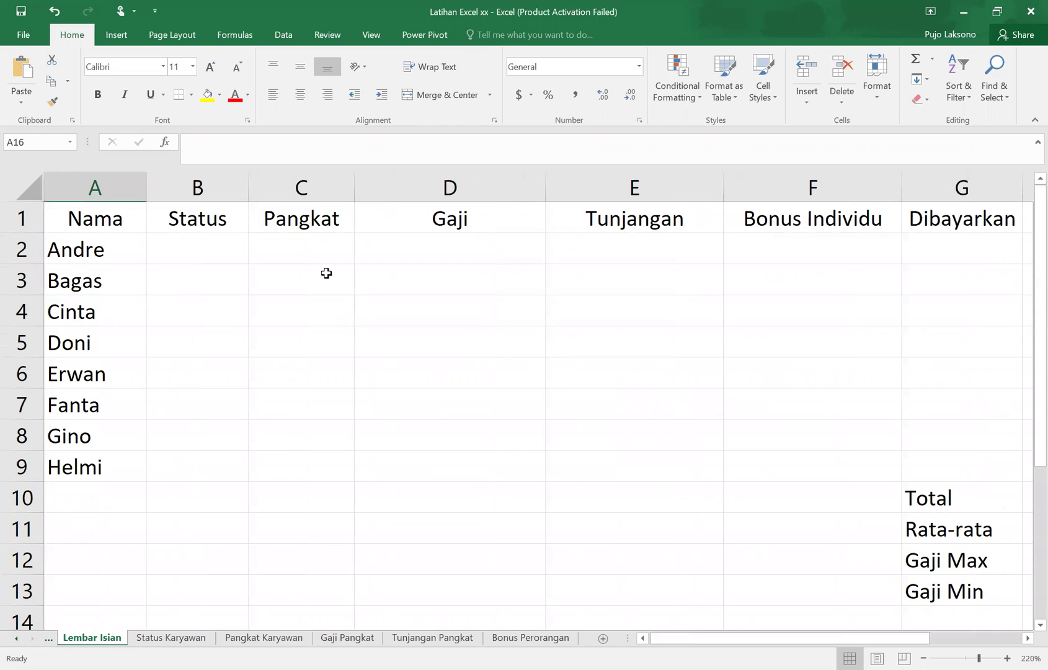
pyautogui.click(217, 242)
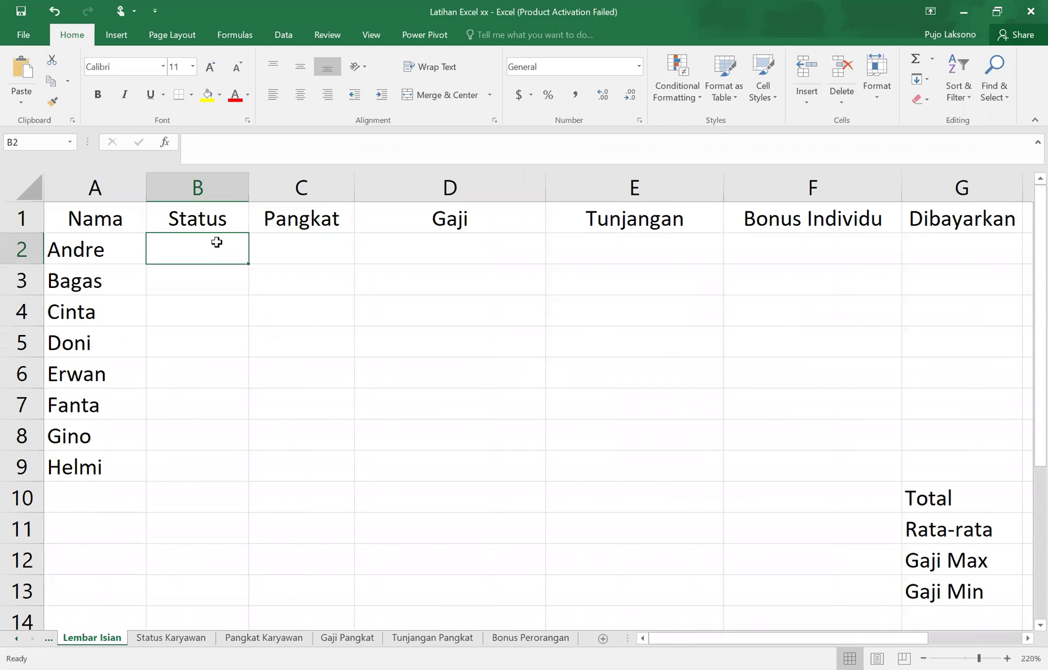
pyautogui.write('=vlokk')
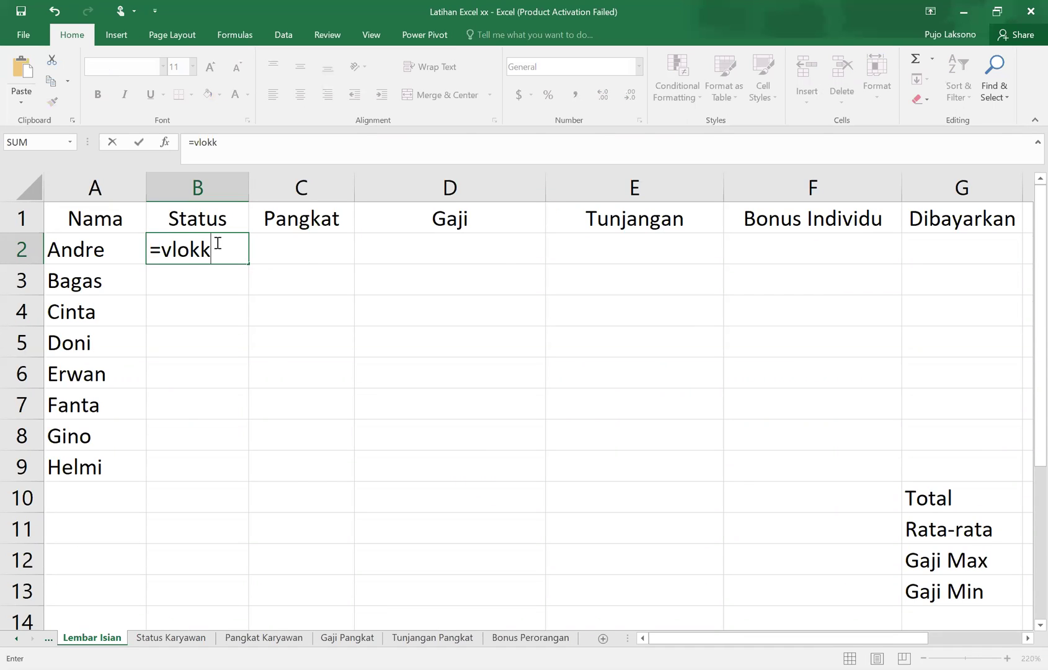
pyautogui.press('BackSpace')
pyautogui.press('BackSpace')
pyautogui.write('okup')
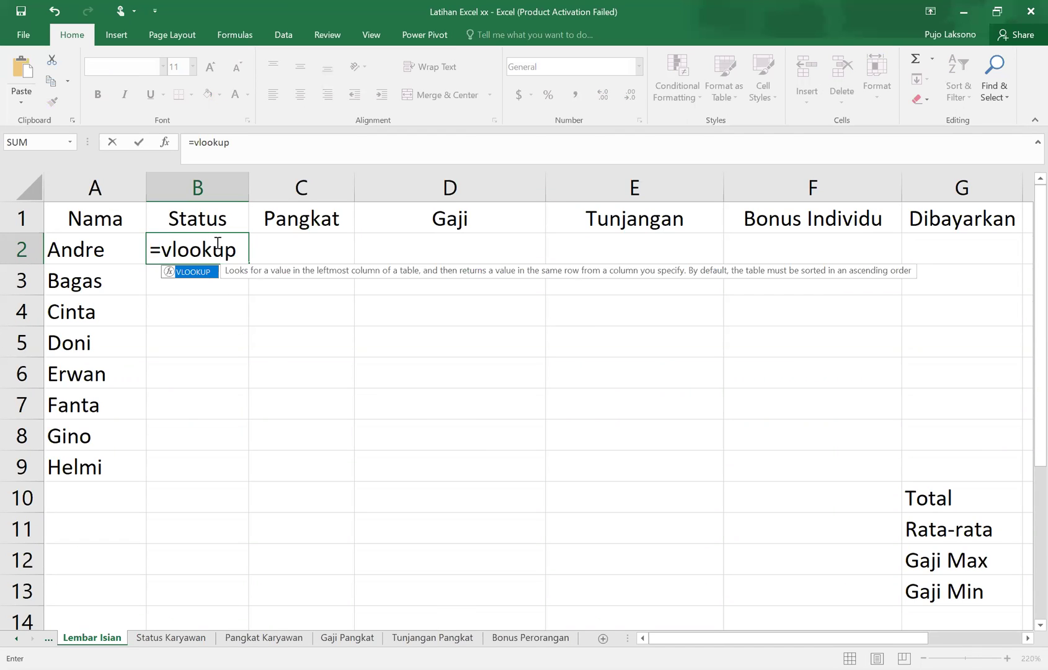
pyautogui.write('(')
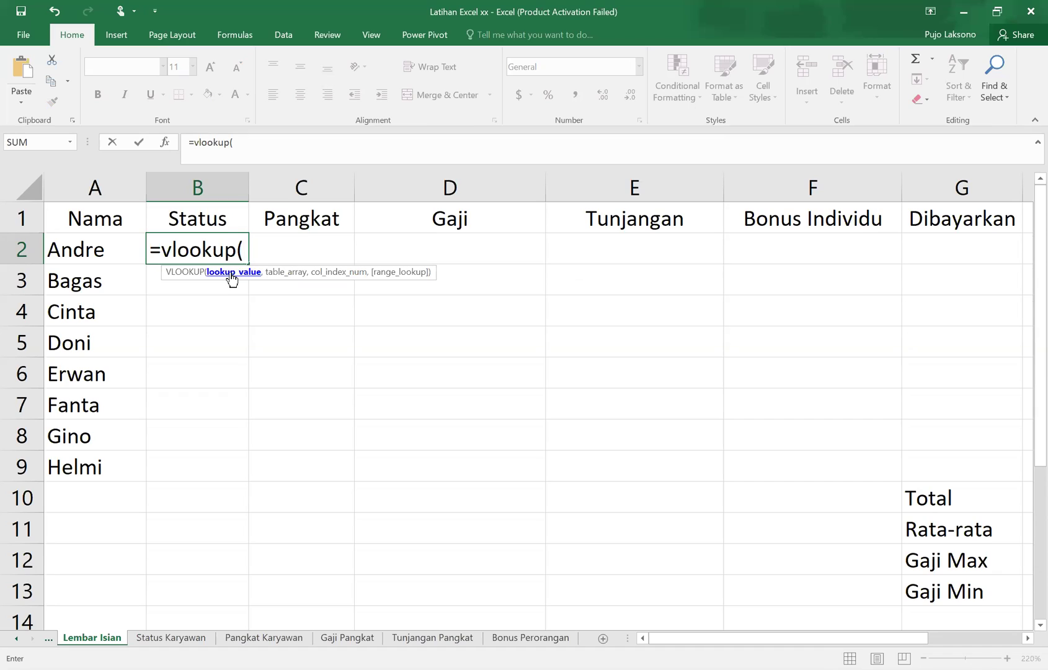
pyautogui.click(95, 251)
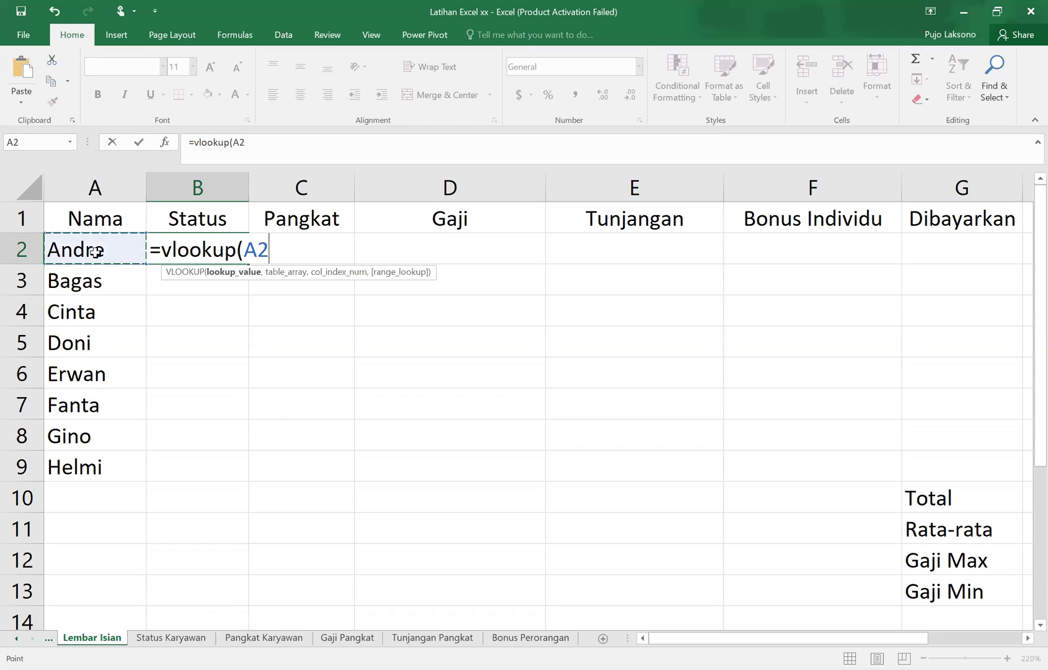
pyautogui.write(',')
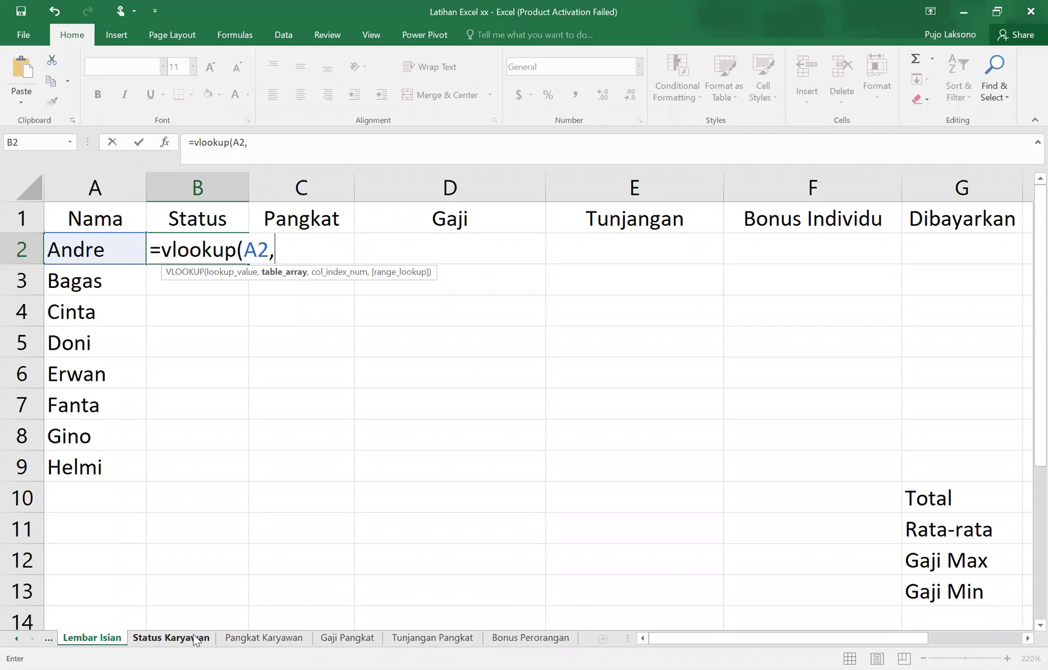
# - Set the VLOOKUP table array to range A1:B9 on the Status Karyawan sheet and continue to the column index argument
pyautogui.click(196, 639)
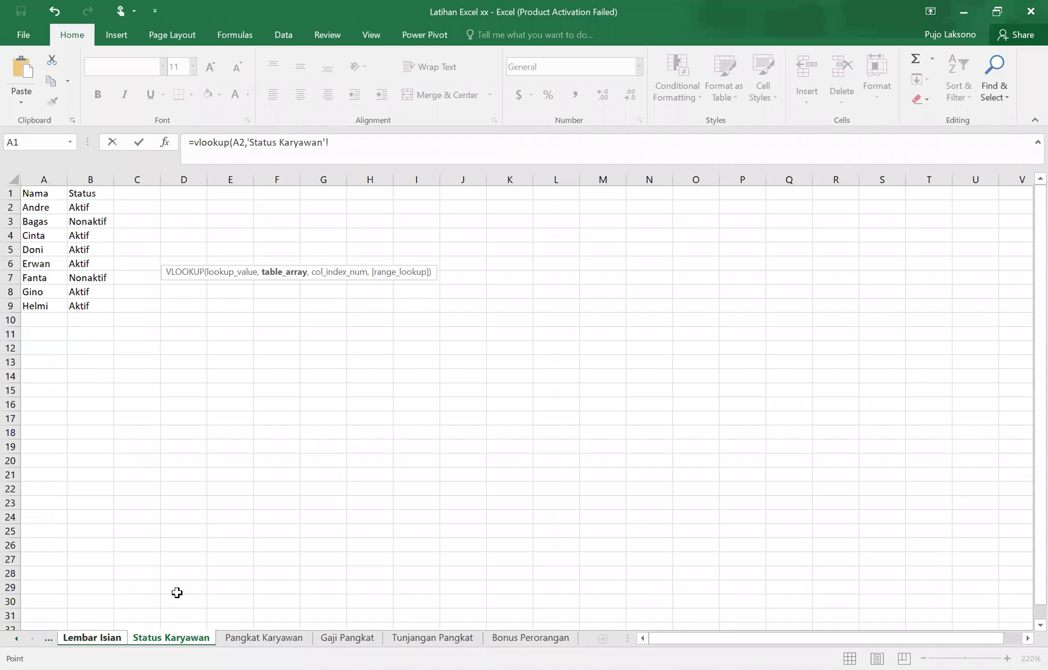
pyautogui.moveTo(36, 192); pyautogui.dragTo(90, 306)
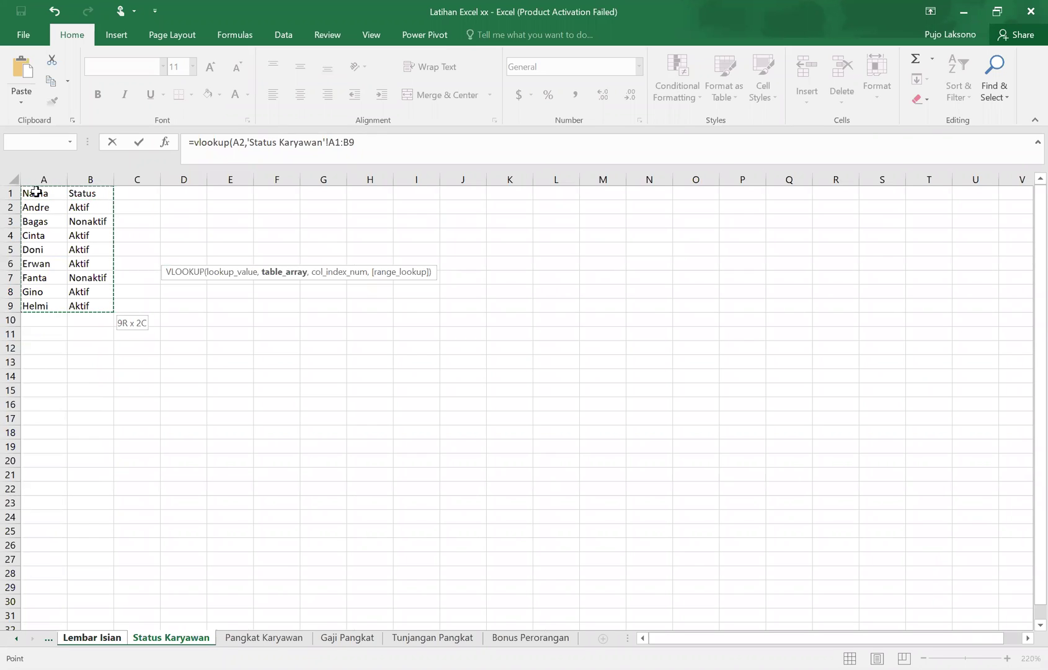
pyautogui.press('Return')
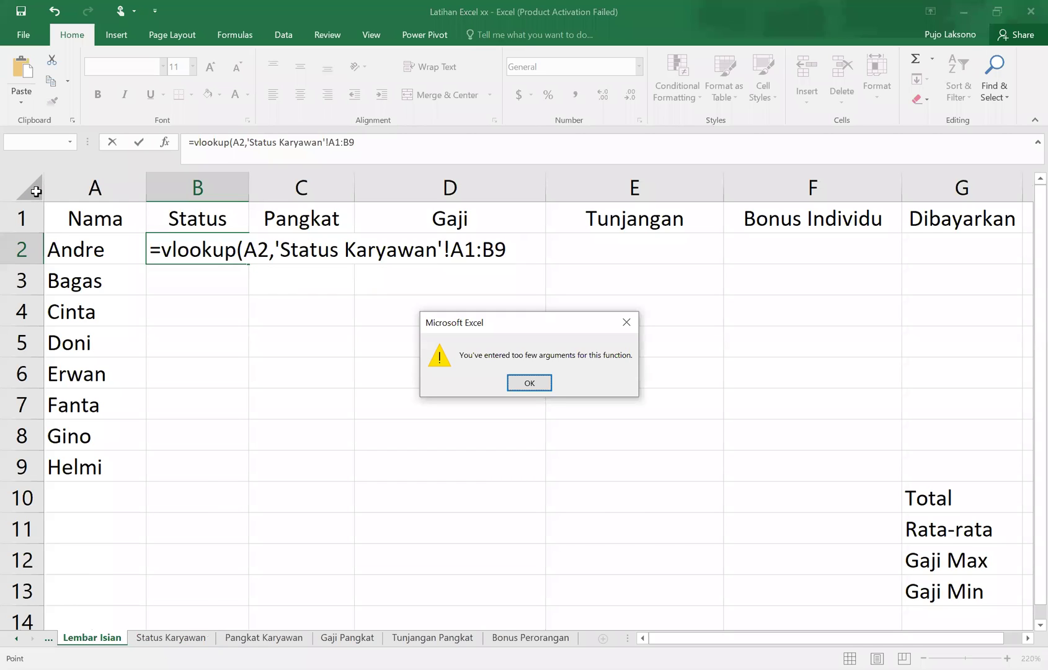
pyautogui.press('Return')
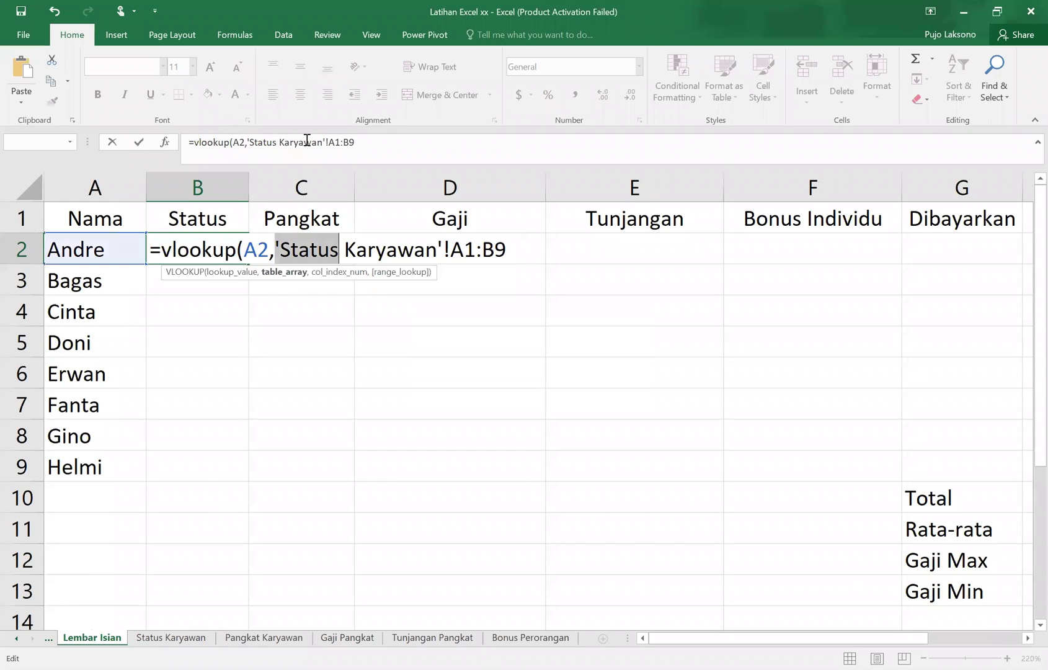
pyautogui.click(365, 143)
pyautogui.write(',')
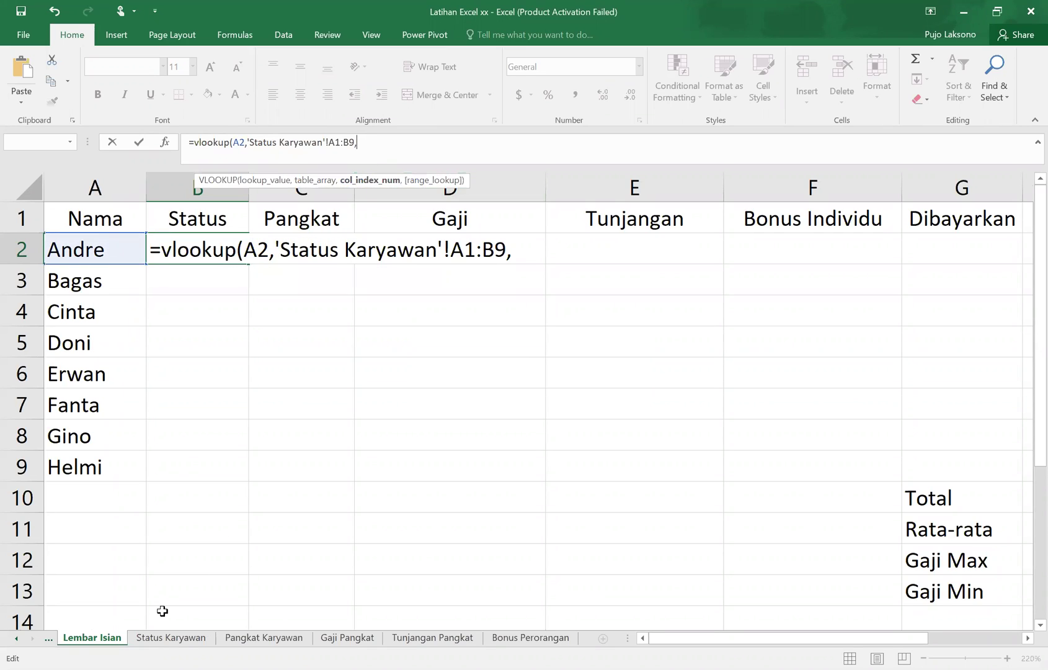
pyautogui.click(155, 641)
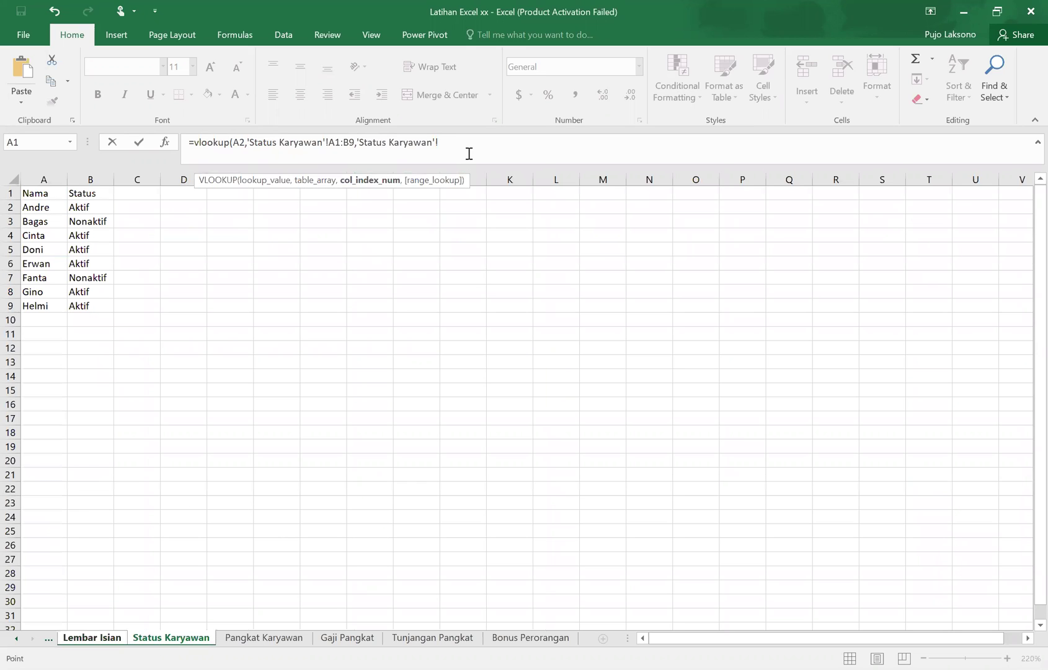
pyautogui.press('BackSpace')
pyautogui.press('BackSpace')
pyautogui.press('BackSpace')
pyautogui.press('BackSpace')
pyautogui.press('BackSpace')
pyautogui.press('BackSpace')
pyautogui.press('BackSpace')
pyautogui.press('BackSpace')
pyautogui.press('BackSpace')
pyautogui.press('BackSpace')
pyautogui.press('BackSpace')
pyautogui.press('BackSpace')
pyautogui.press('BackSpace')
pyautogui.press('BackSpace')
pyautogui.press('BackSpace')
pyautogui.press('BackSpace')
pyautogui.press('BackSpace')
pyautogui.press('BackSpace')
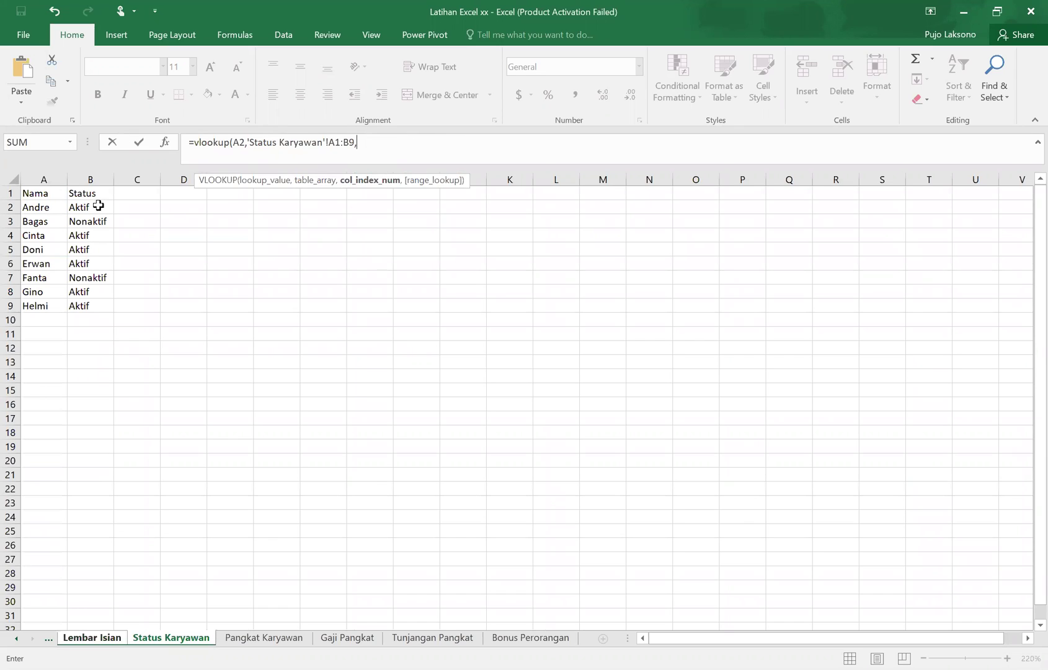
# - Complete the B2 formula with column index 2 and FALSE for an exact match
pyautogui.write('2,')
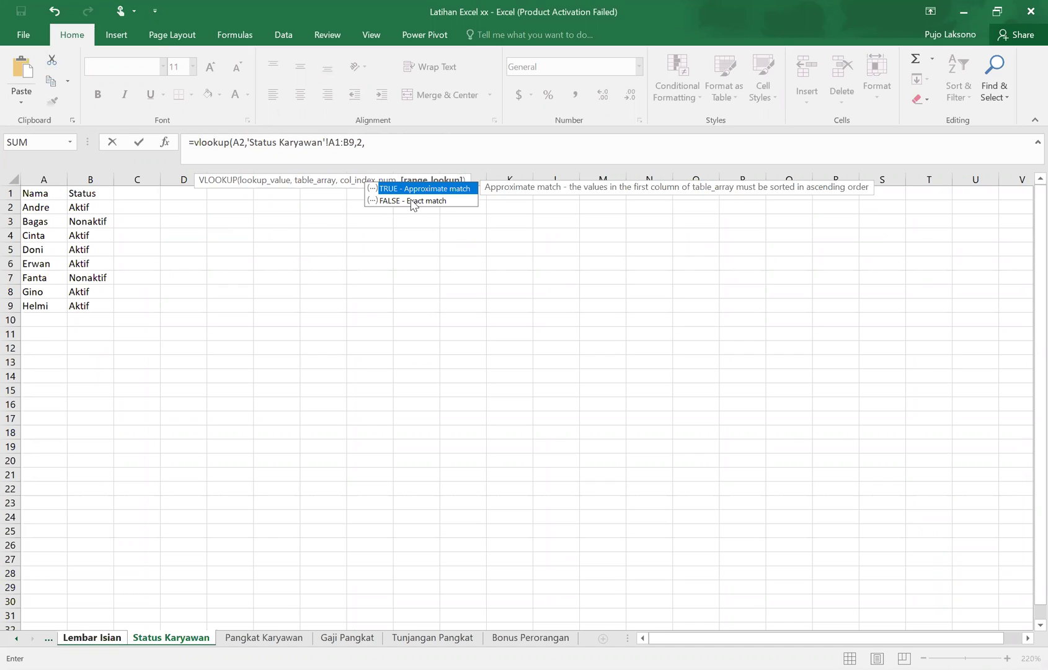
pyautogui.write('false)')
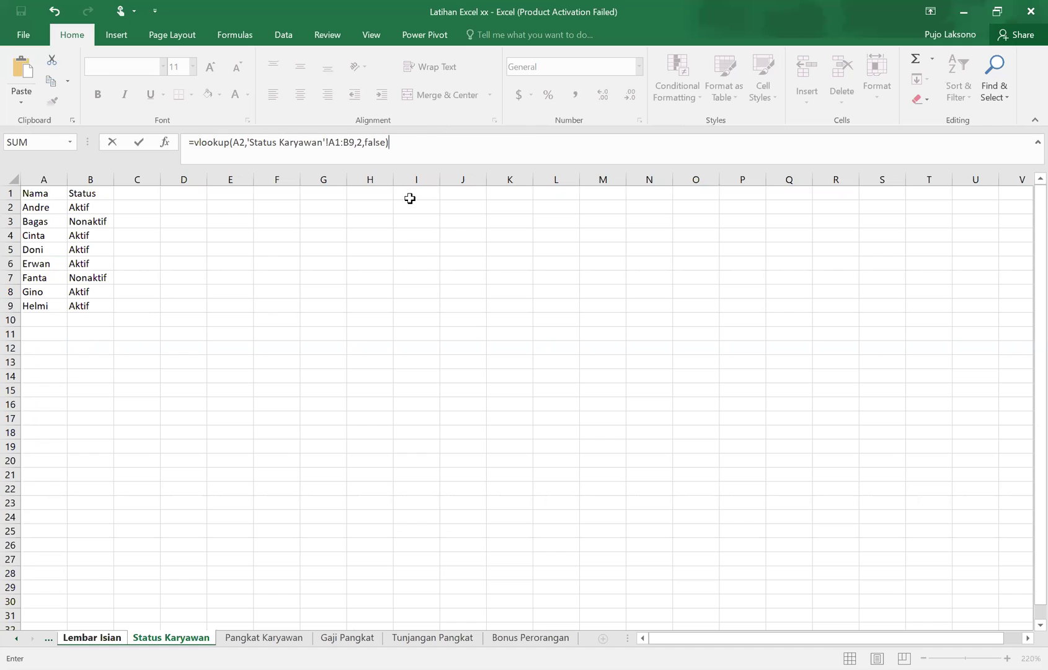
pyautogui.press('Return')
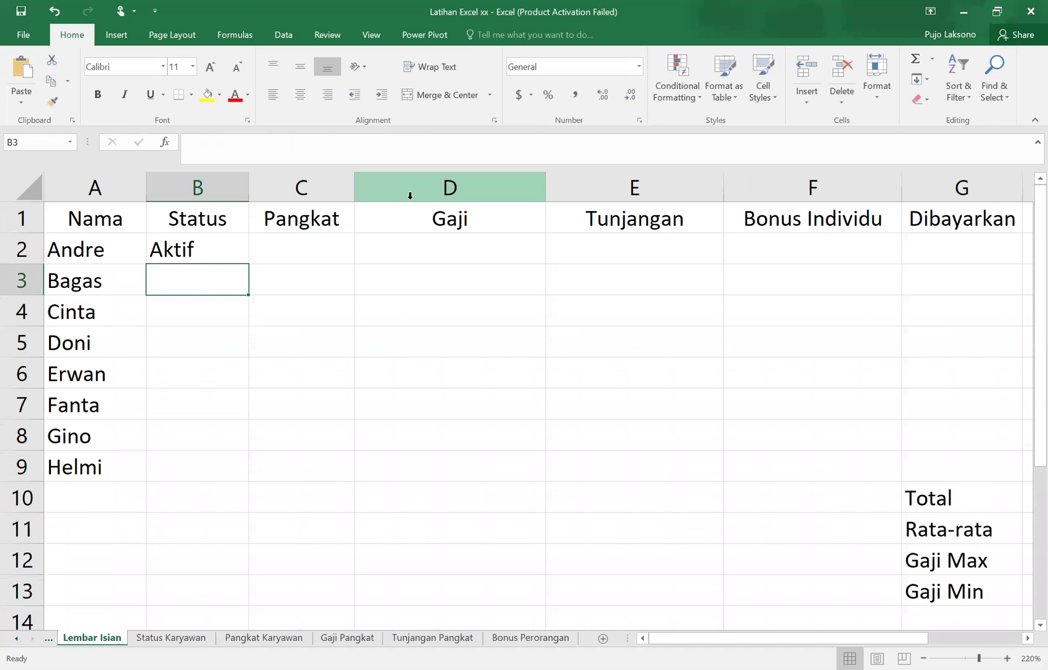
# - Copy the VLOOKUP formula from B2 down the Status column through B12
pyautogui.click(180, 250)
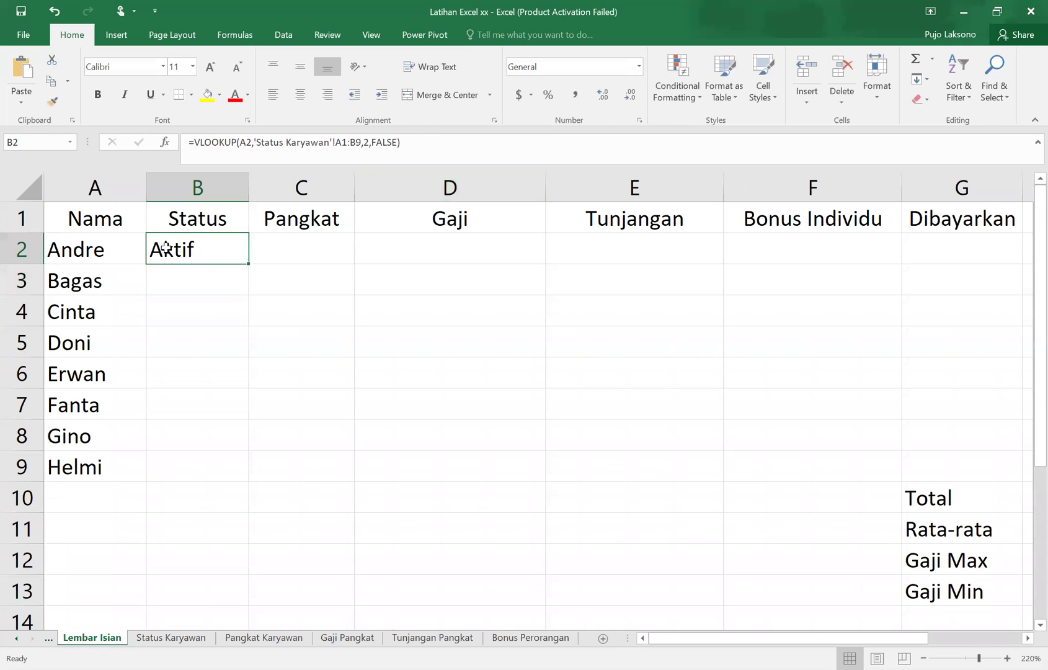
pyautogui.click(90, 253)
pyautogui.click(189, 251)
pyautogui.moveTo(249, 266); pyautogui.dragTo(248, 568)
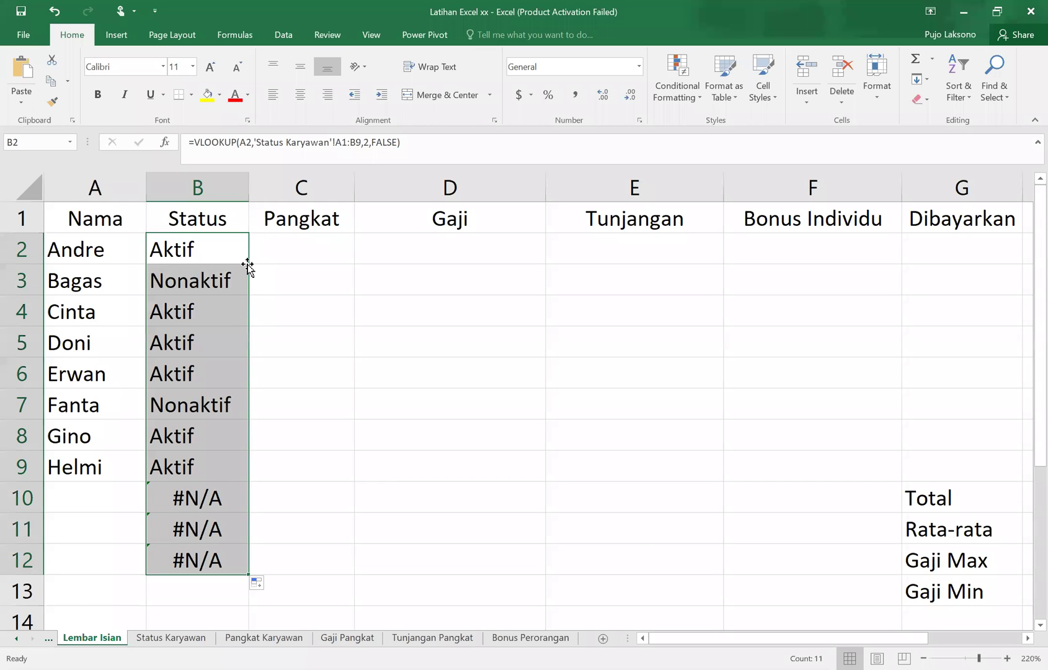
# - Clear the surplus formulas in B10:B12 below the last employee row
pyautogui.click(209, 496)
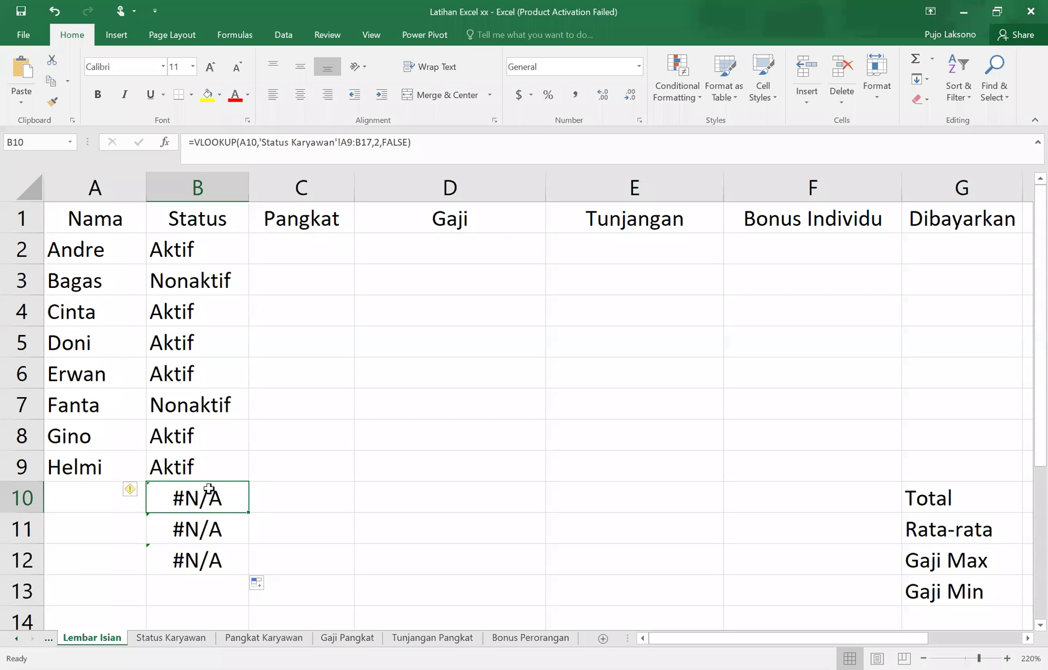
pyautogui.hotkey('shift', 'Down')
pyautogui.hotkey('shift', 'Down')
pyautogui.hotkey('shift', 'Down')
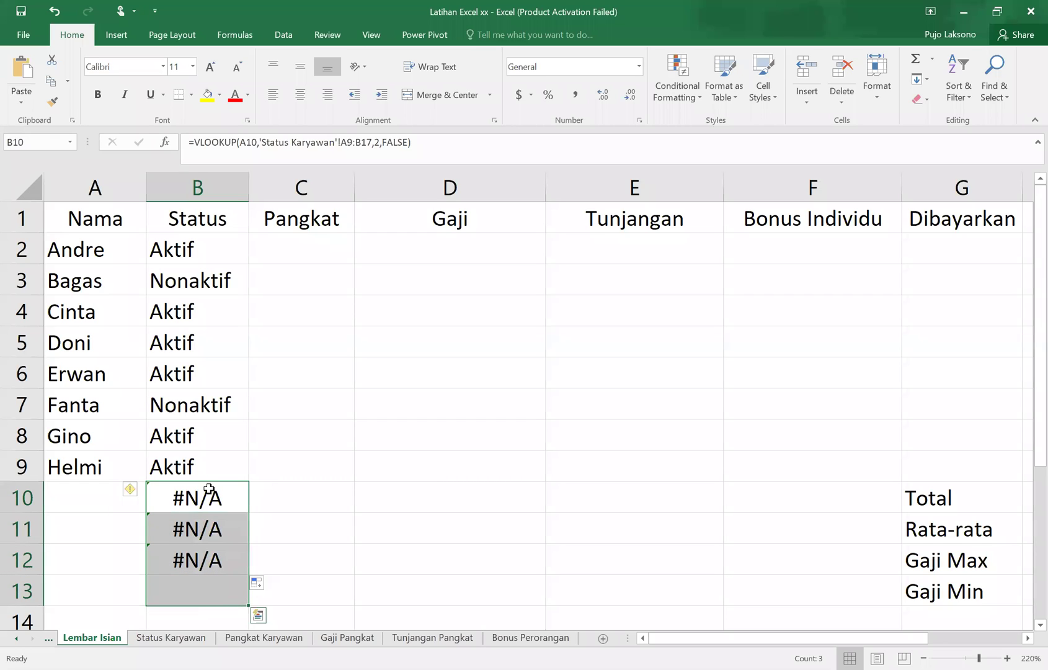
pyautogui.hotkey('shift', 'Up')
pyautogui.hotkey('shift', 'Up')
pyautogui.hotkey('shift', 'Down')
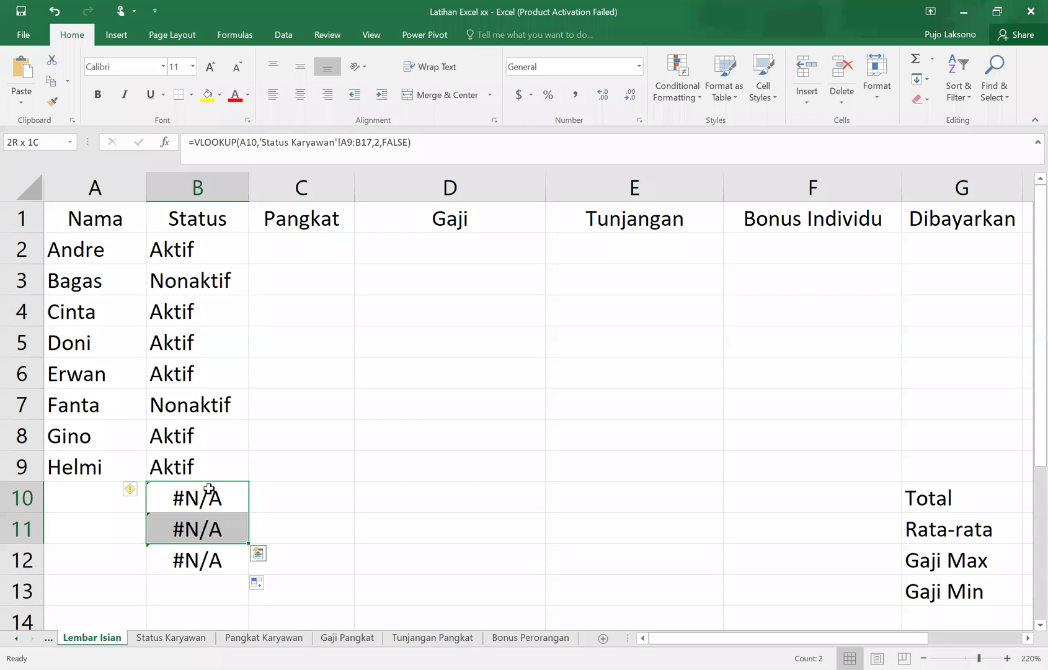
pyautogui.hotkey('shift', 'Down')
pyautogui.hotkey('ctrl', 'z')
# - Compare the lookup value and table range in the VLOOKUP formulas of cells B2 and B3
pyautogui.press('Up')
pyautogui.press('Up')
pyautogui.press('Up')
pyautogui.press('Up')
pyautogui.press('Up')
pyautogui.press('Up')
pyautogui.press('Up')
pyautogui.press('Up')
pyautogui.press('Down')
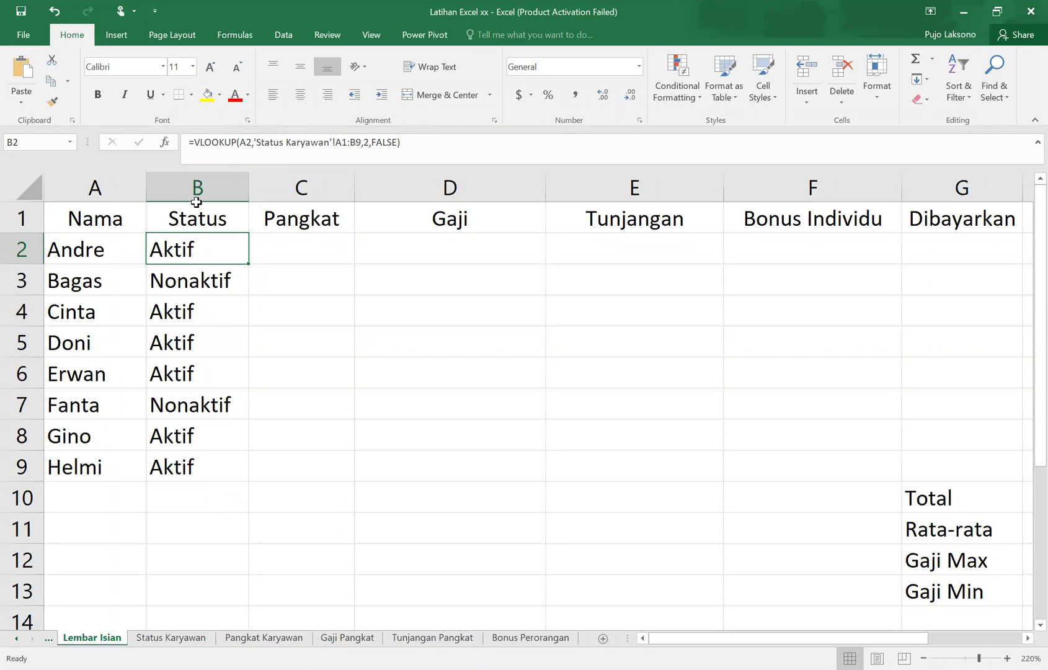
pyautogui.press('Down')
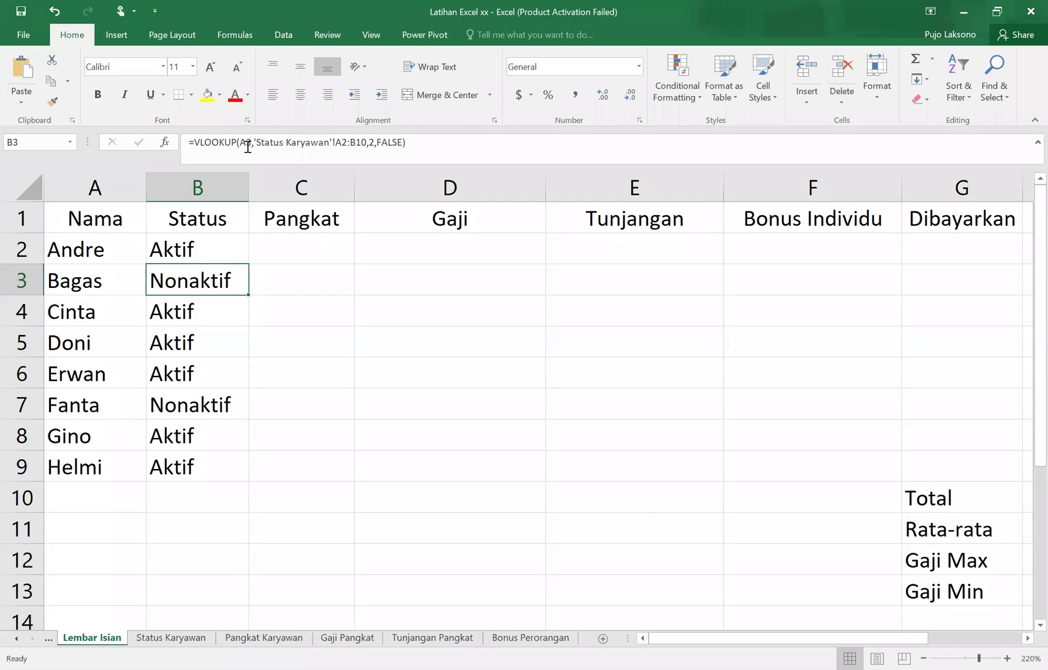
pyautogui.press('Up')
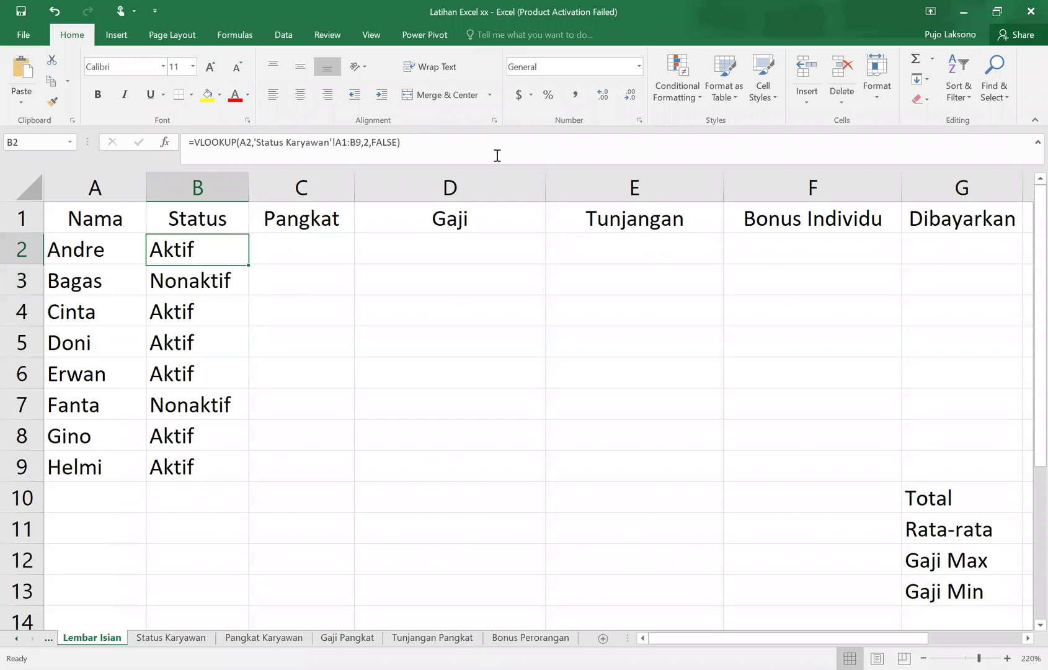
pyautogui.click(339, 142)
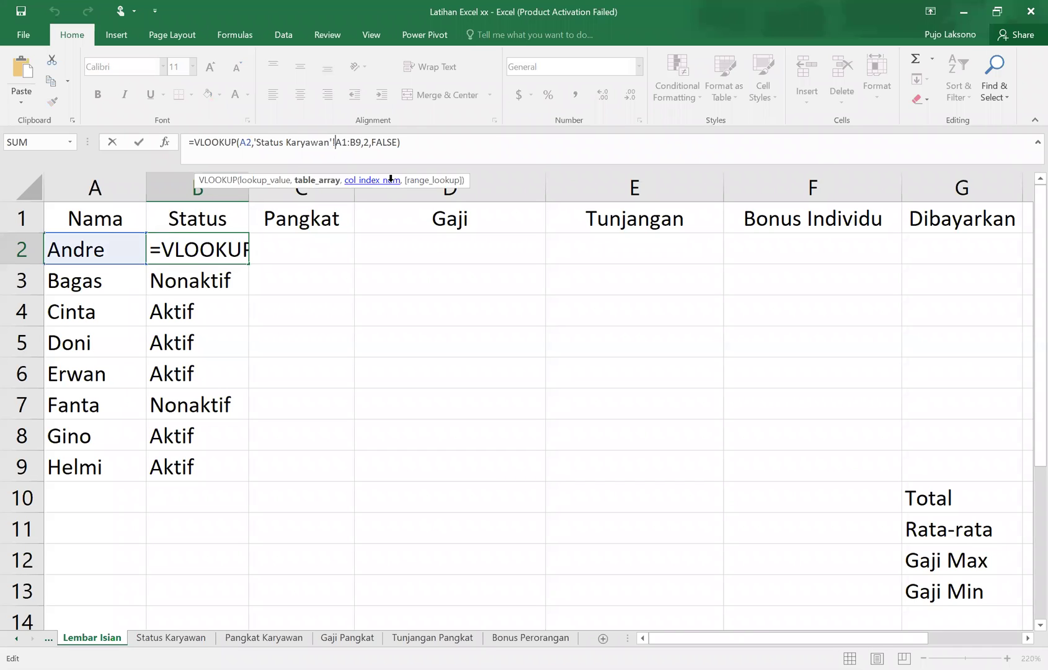
pyautogui.press('Return')
# - Examine the references in the remaining Status formulas, cell by cell from B4 to B9
pyautogui.press('Down')
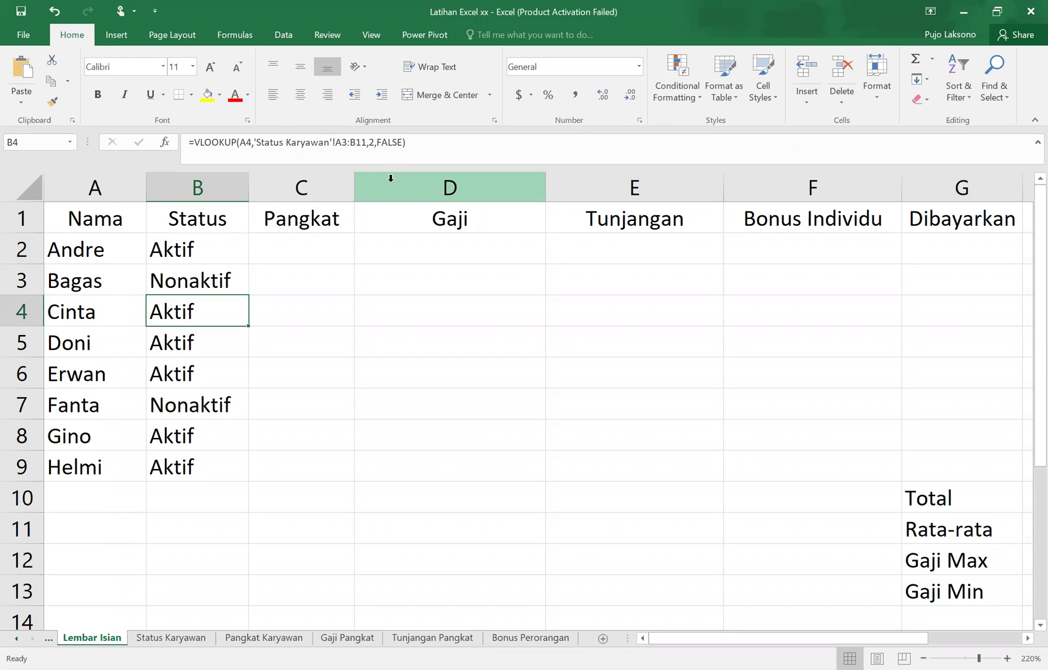
pyautogui.press('Down')
pyautogui.press('Down')
pyautogui.press('Down')
pyautogui.press('Down')
pyautogui.press('Down')
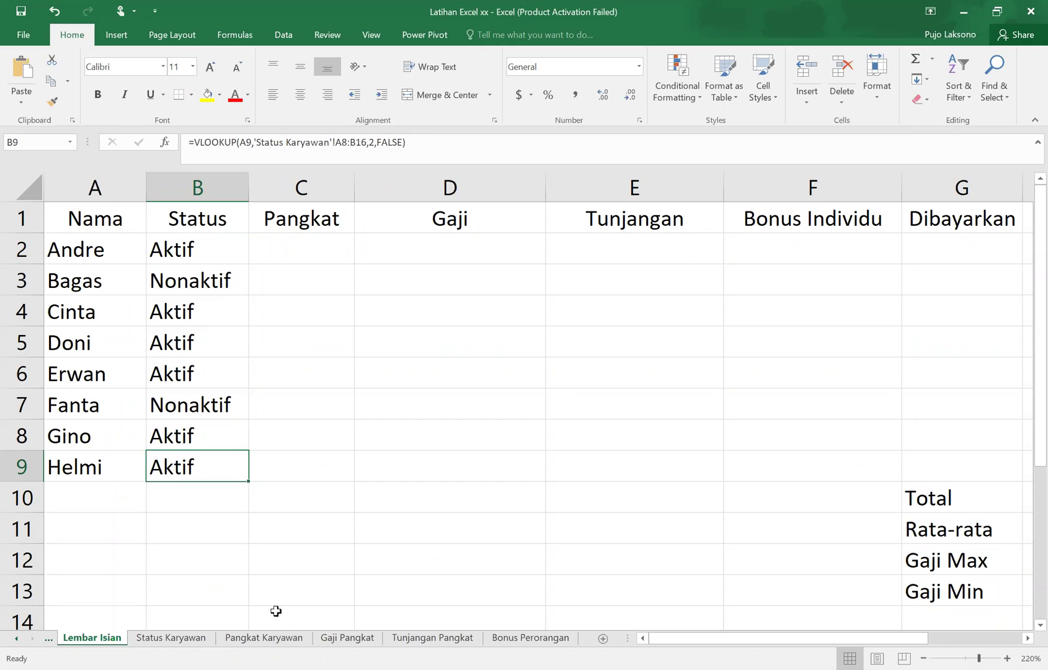
# - Check the source table on the Status Karyawan sheet, then return to cell A3 on the Lembar Isian sheet
pyautogui.click(178, 637)
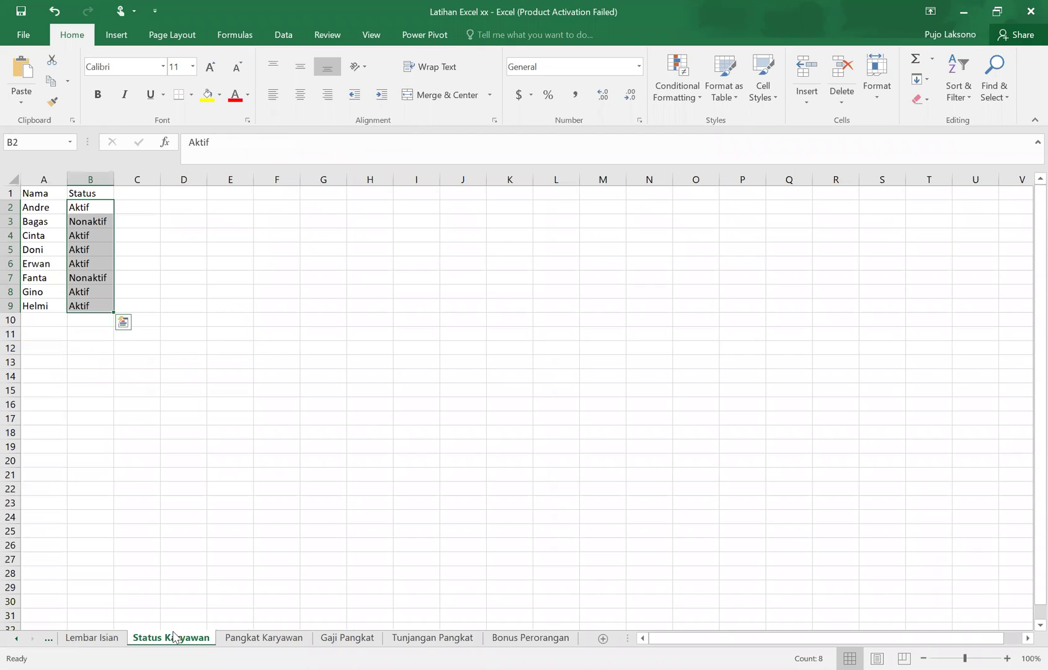
pyautogui.click(98, 639)
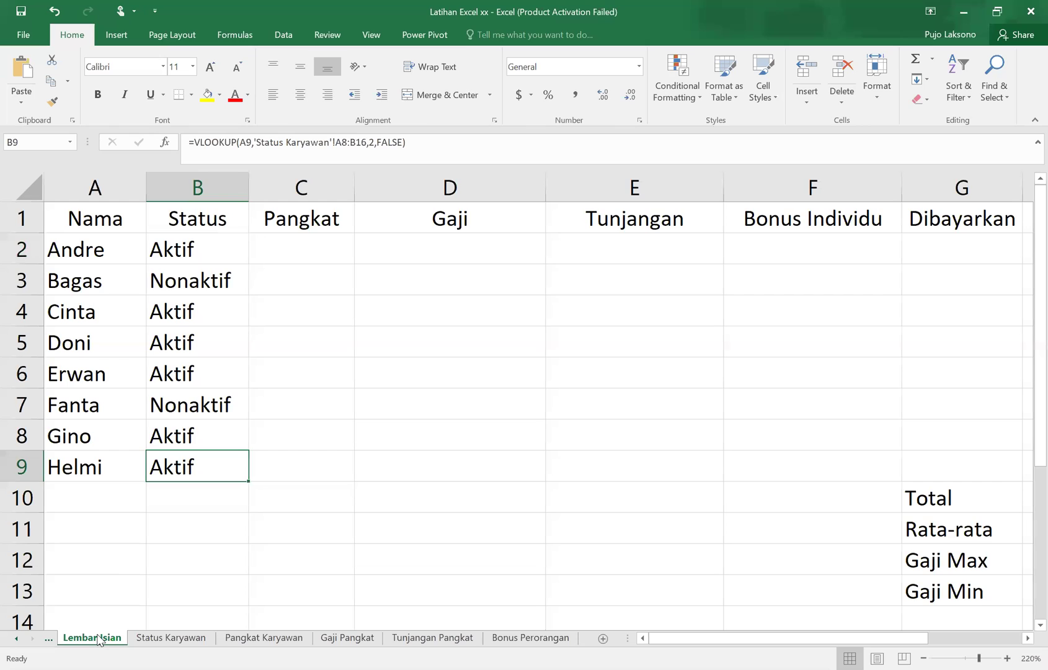
pyautogui.press('Up')
pyautogui.press('Up')
pyautogui.press('Up')
pyautogui.press('Up')
pyautogui.press('Up')
pyautogui.press('Up')
pyautogui.press('Left')
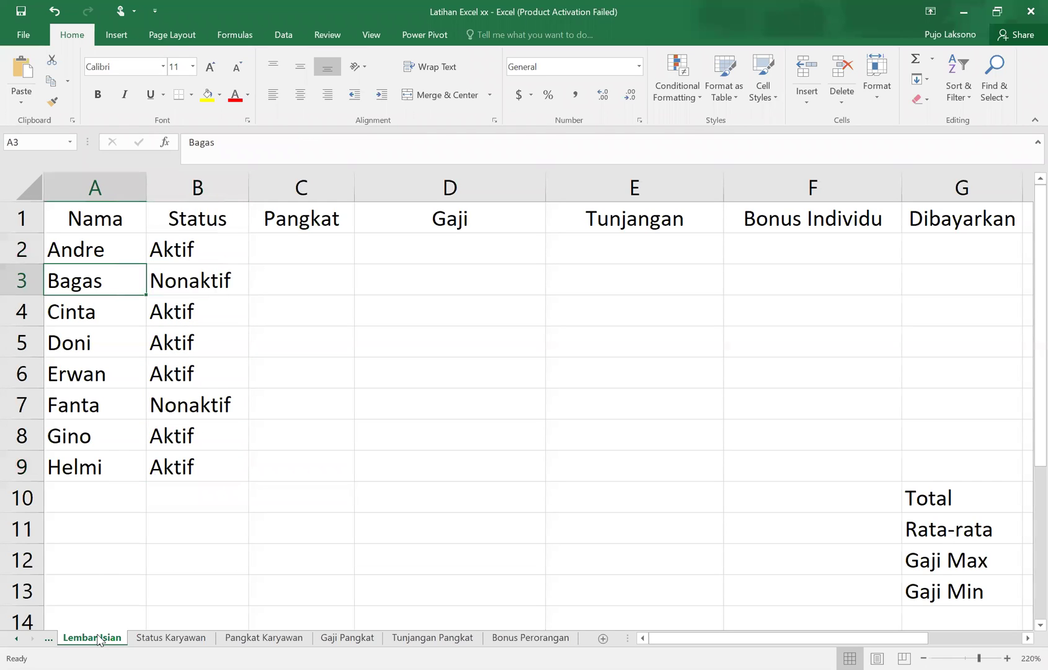
# - Clear the employee names in cells A3 and A4
pyautogui.hotkey('shift', 'Down')
pyautogui.hotkey('shift', 'Down')
pyautogui.hotkey('shift', 'Down')
pyautogui.hotkey('shift', 'Up')
pyautogui.hotkey('shift', 'Up')
pyautogui.press('Down')
pyautogui.press('Up')
pyautogui.press('Delete')
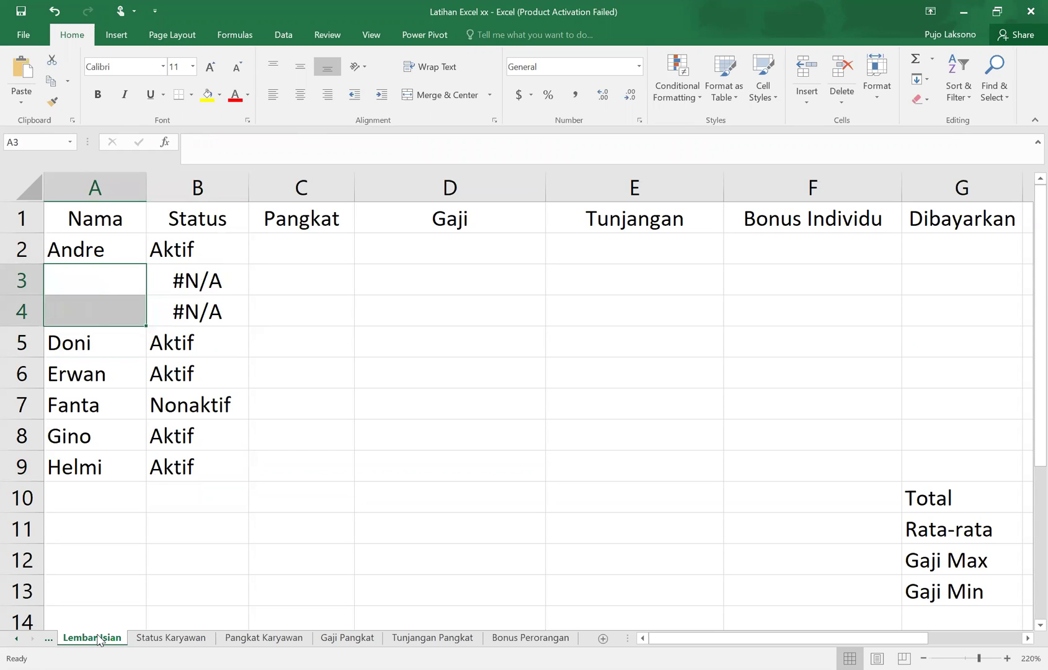
pyautogui.press('Down')
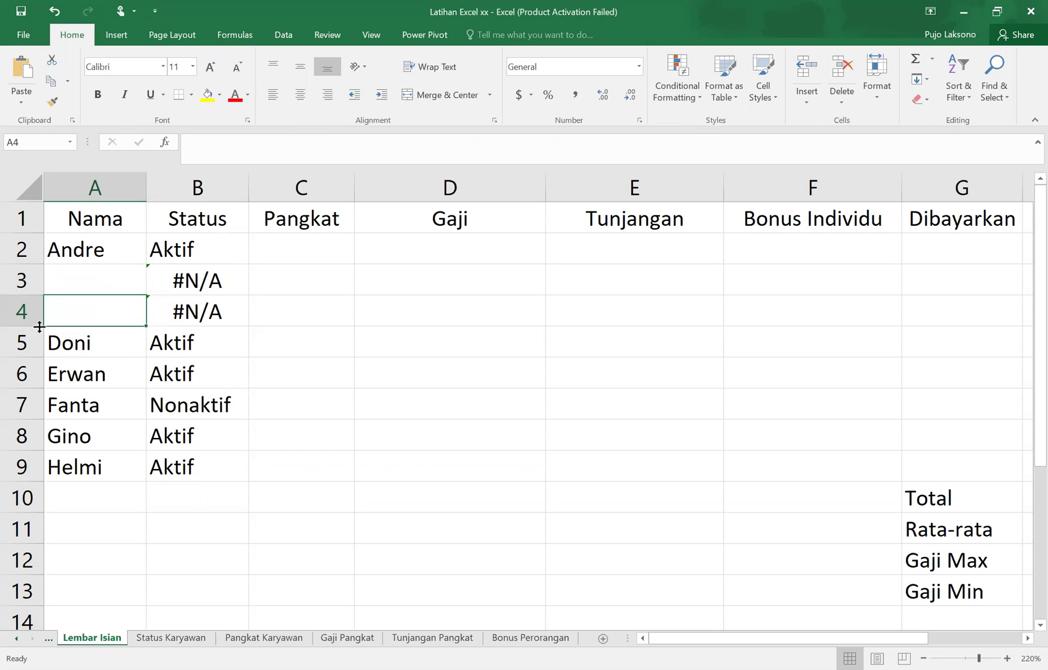
# - Delete rows 3 and 4 of the sheet, and undo both the row deletion and the clearing of the names
pyautogui.click(30, 291)
pyautogui.moveTo(30, 292); pyautogui.dragTo(18, 312)
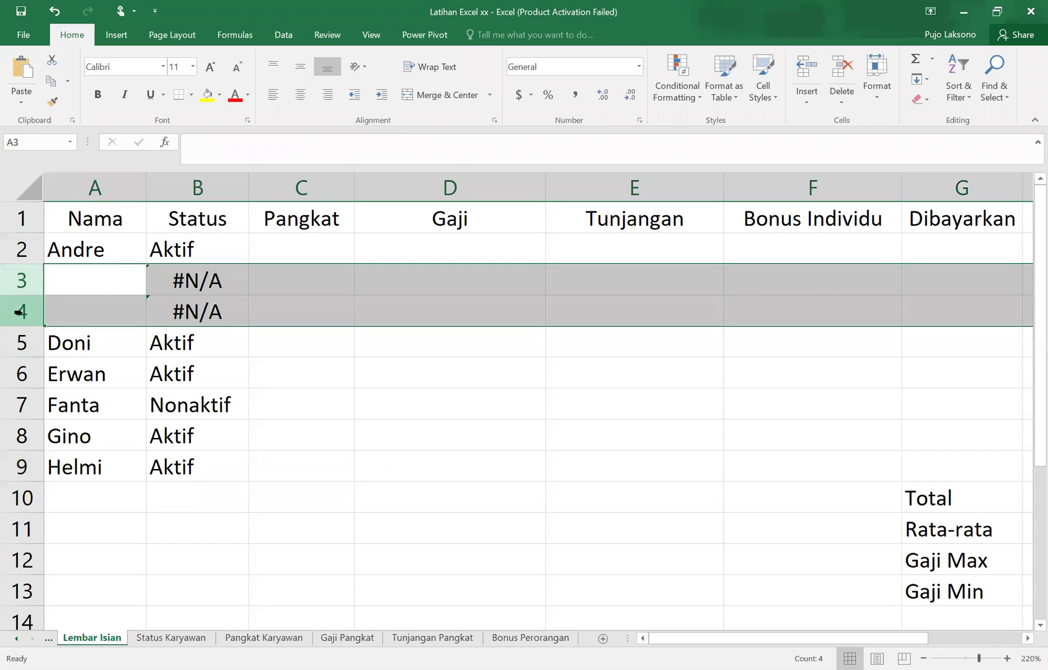
pyautogui.rightClick(18, 312)
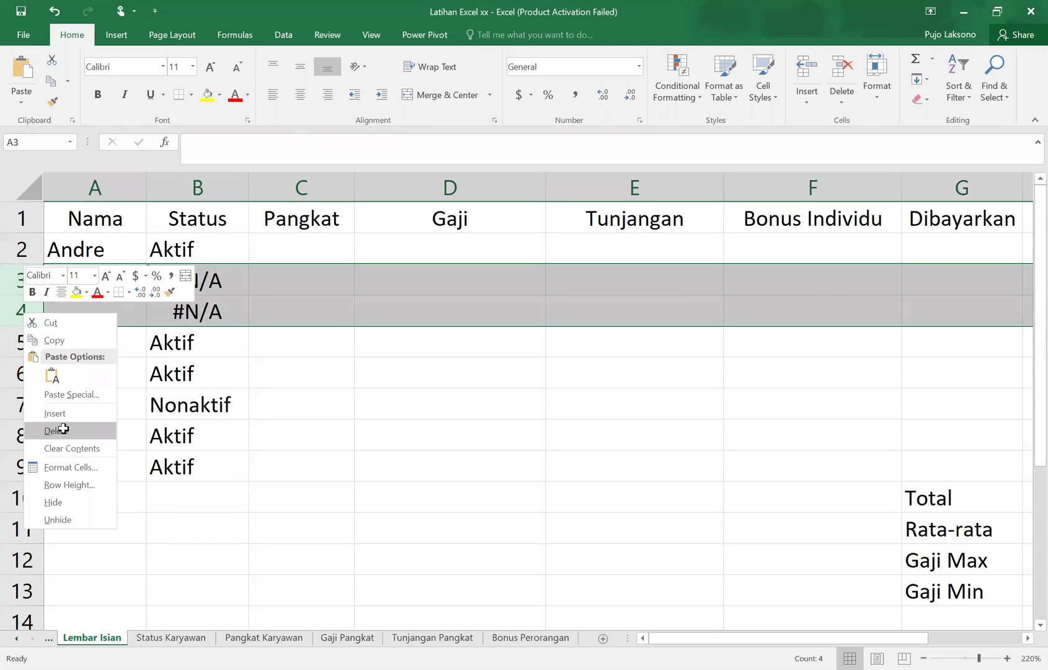
pyautogui.click(63, 428)
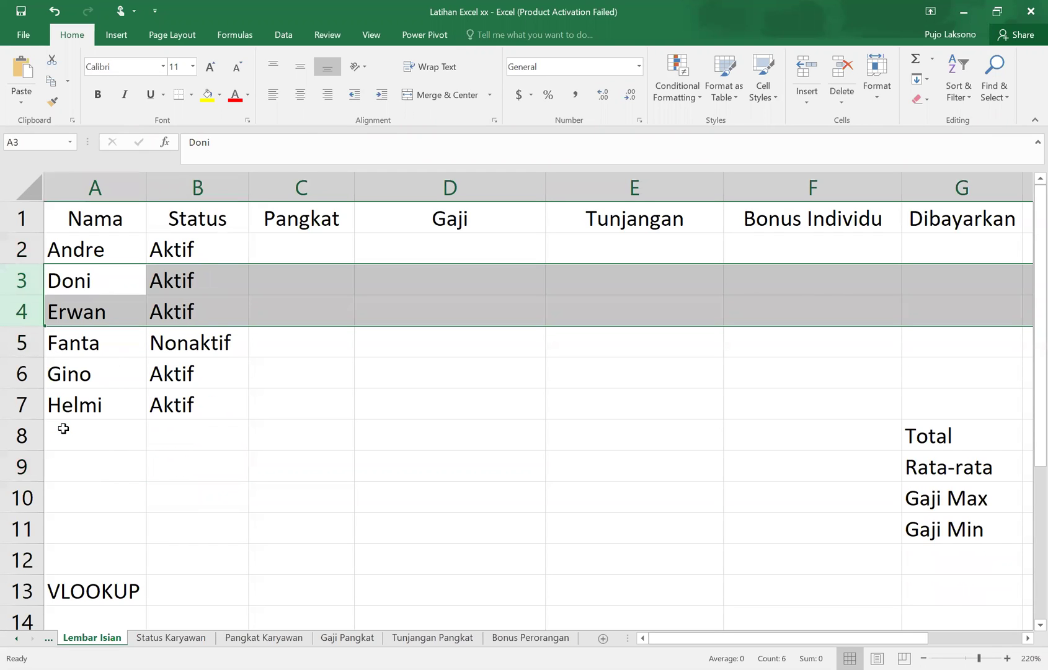
pyautogui.hotkey('ctrl', 'z')
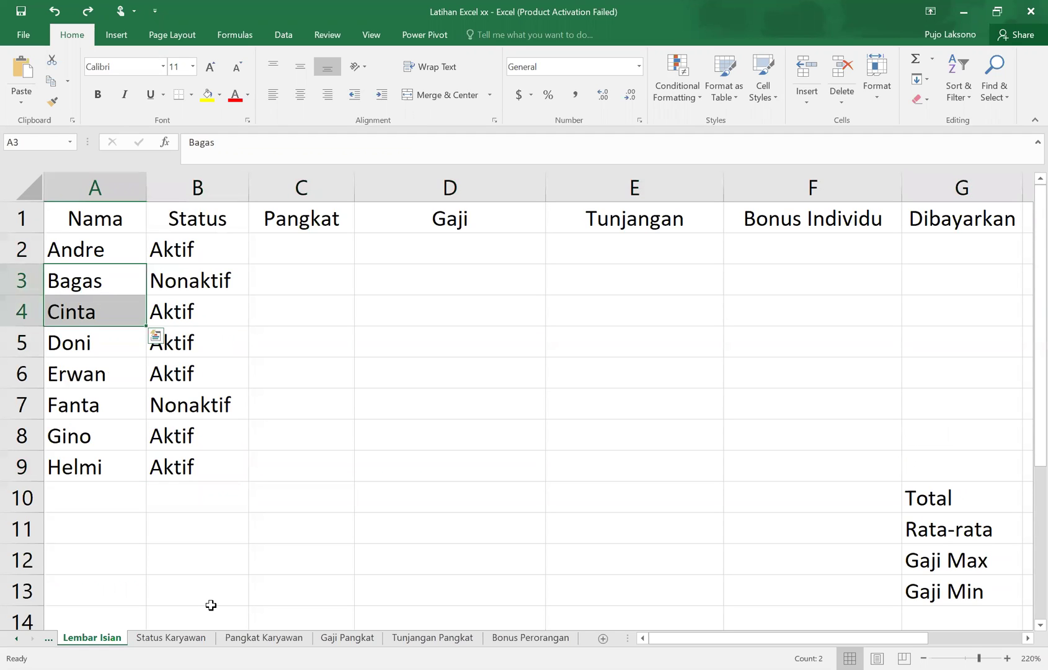
# - Review the source table on the Status Karyawan sheet and the table range in cell B3 of the Lembar Isian sheet
pyautogui.click(187, 639)
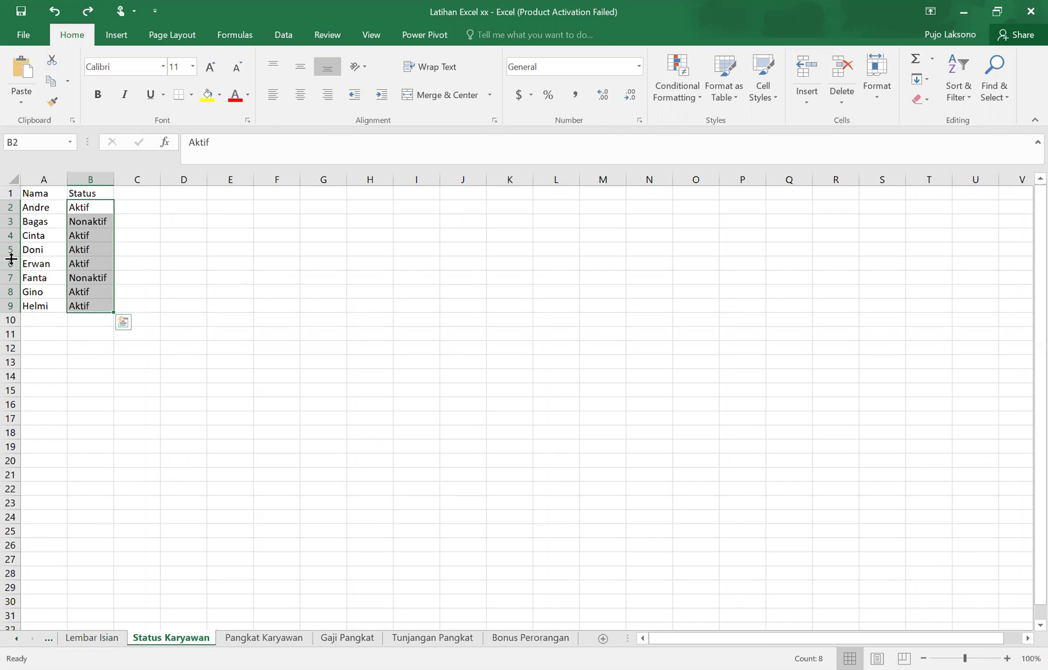
pyautogui.hotkey('alt', 'Tab')
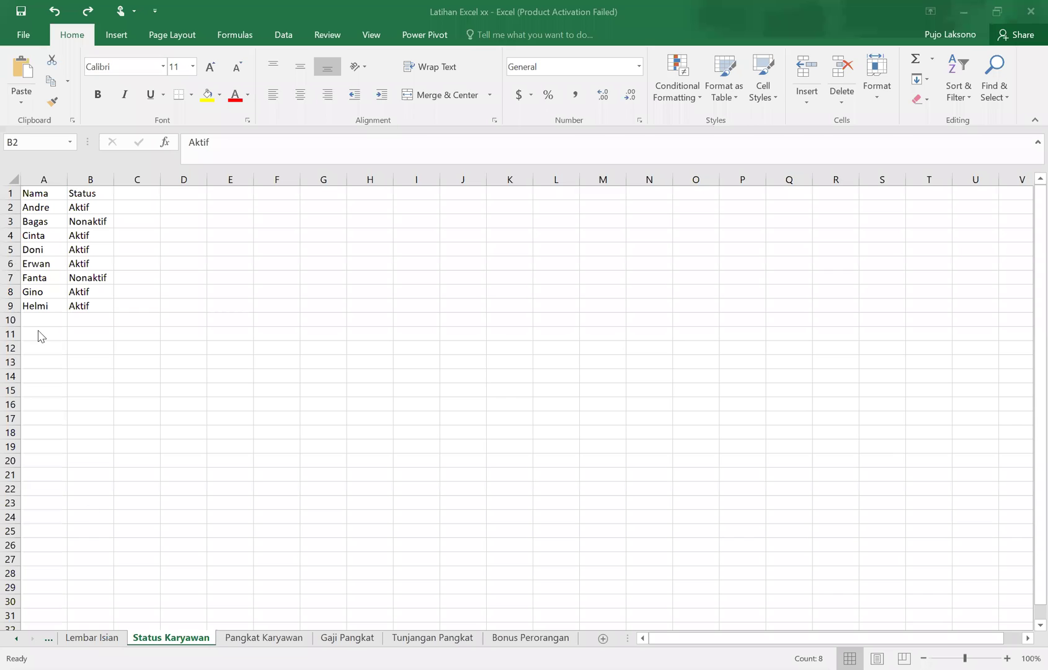
pyautogui.click(87, 638)
pyautogui.click(194, 273)
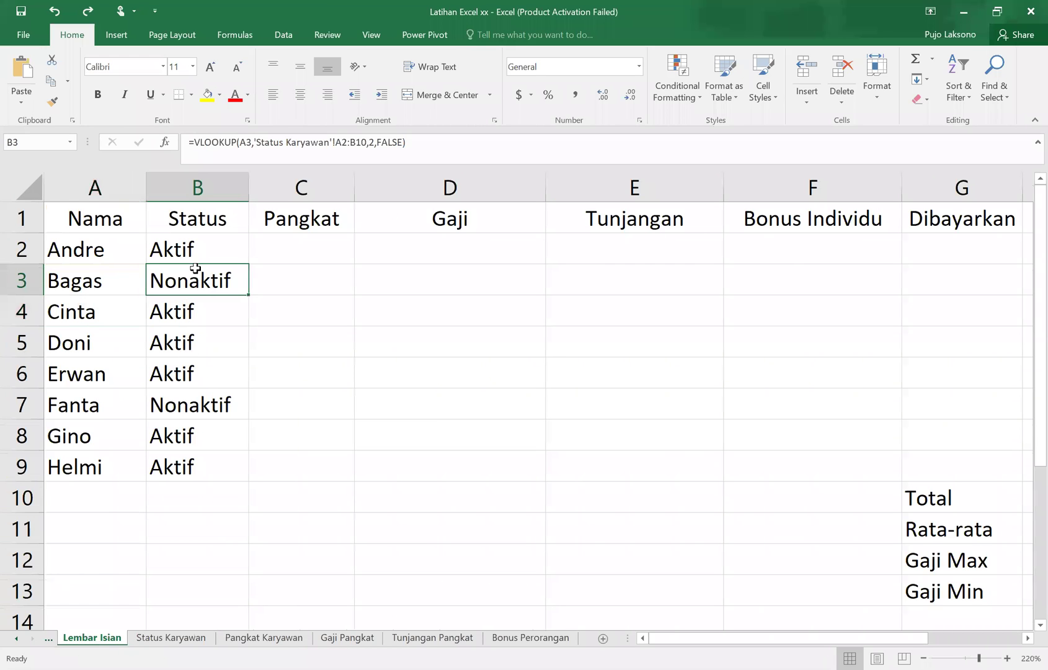
# - Make the table range in B2's VLOOKUP formula absolute as 'Status Karyawan'!$A$1:$B$9
pyautogui.click(194, 248)
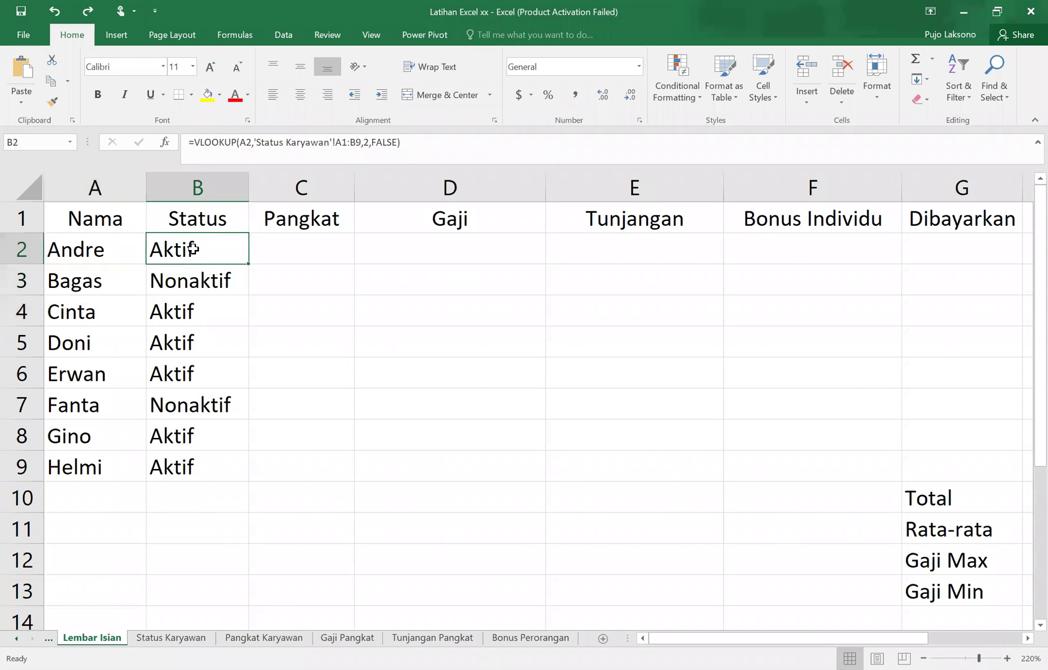
pyautogui.click(336, 142)
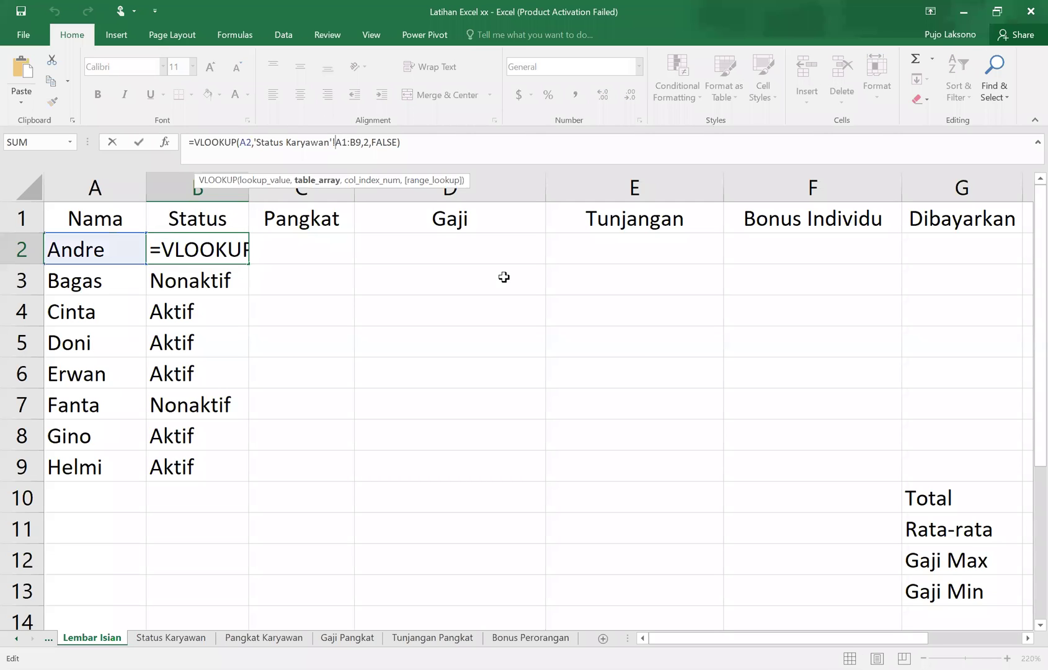
pyautogui.write('$')
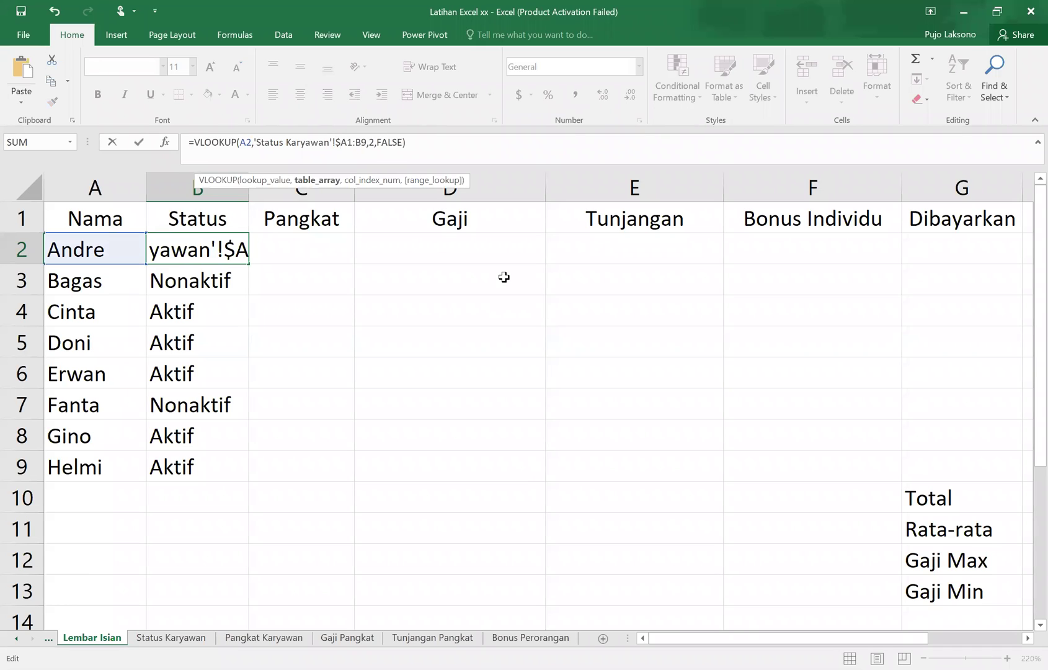
pyautogui.press('Right')
pyautogui.write('$')
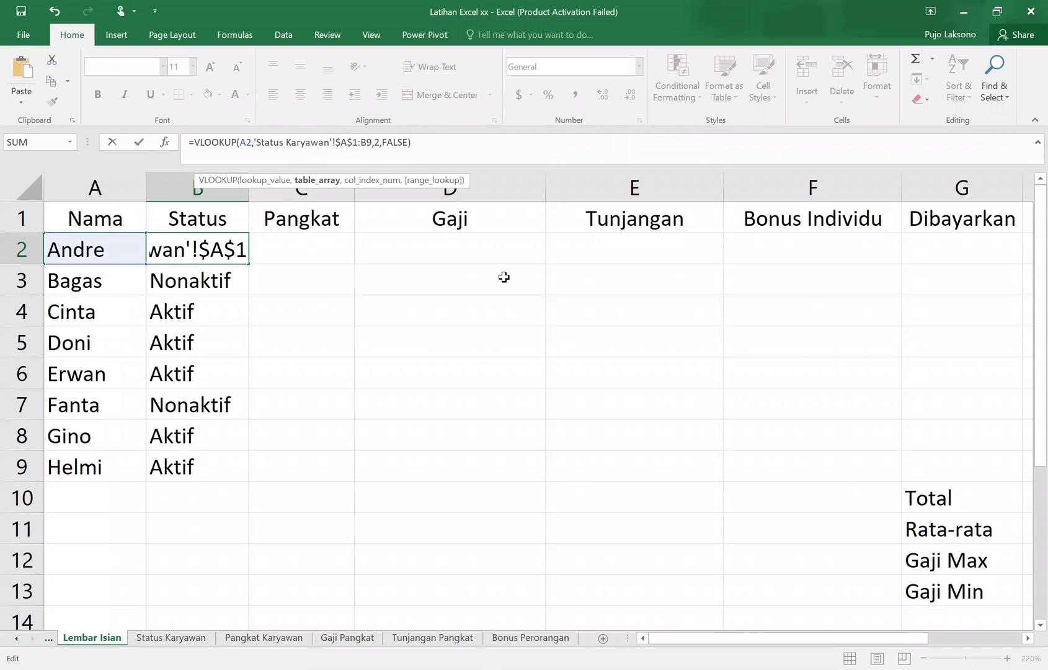
pyautogui.press('Right')
pyautogui.write('$')
pyautogui.press('Right')
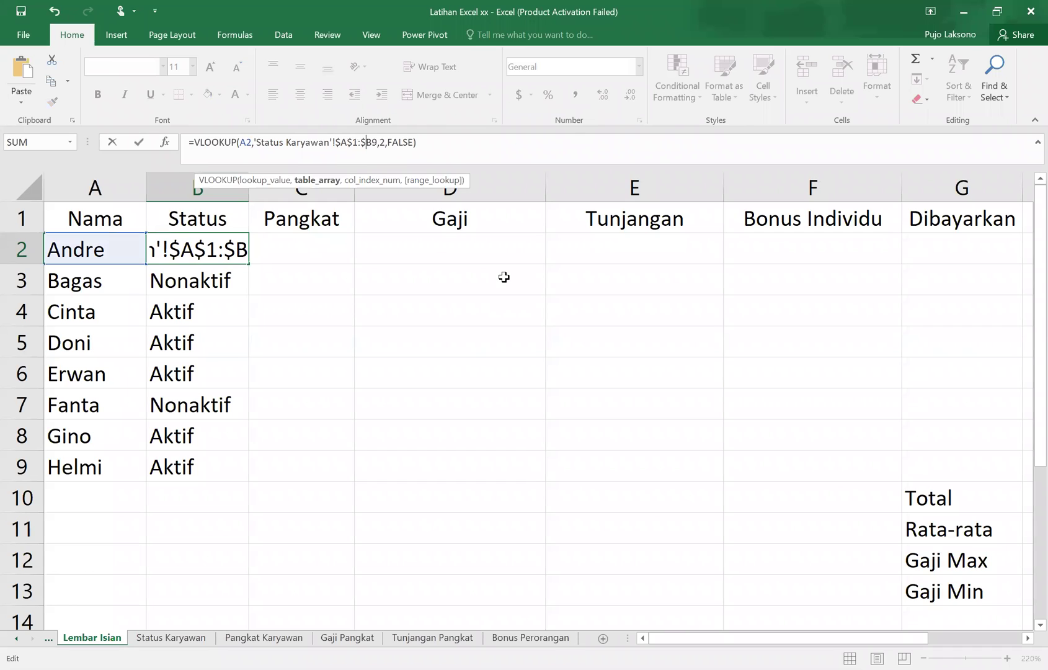
pyautogui.write('$')
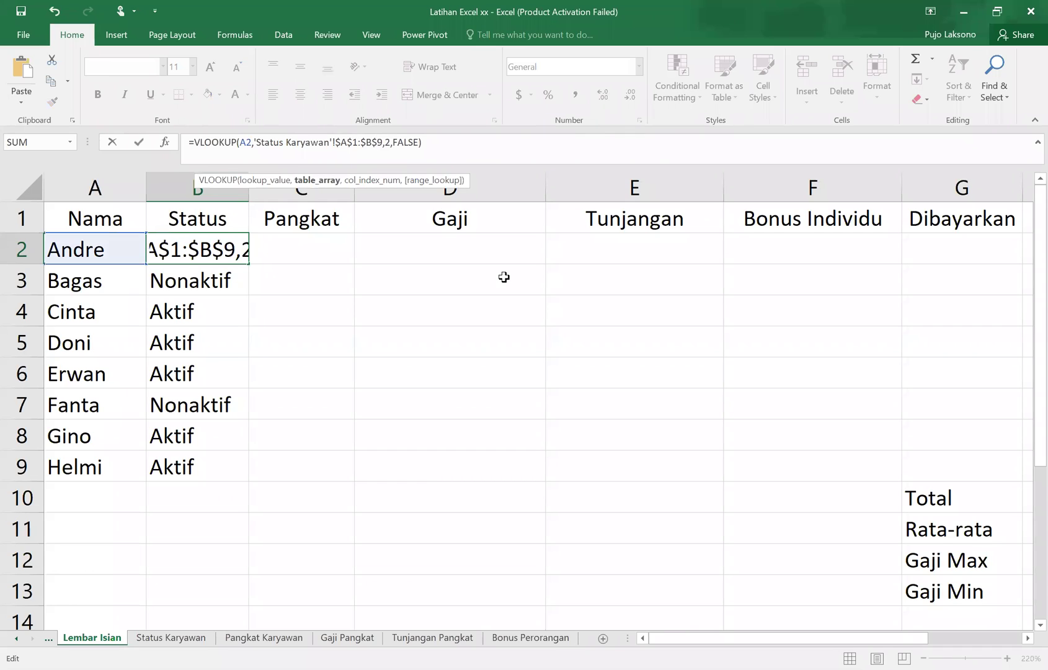
pyautogui.press('Return')
# - Copy the corrected Status formula from B2 down through B9
pyautogui.click(237, 245)
pyautogui.moveTo(248, 265); pyautogui.dragTo(248, 264)
pyautogui.doubleClick(248, 264)
# - Compare the lookup value and the absolute table range in the Status formulas of B2, B3 and B4
pyautogui.click(209, 279)
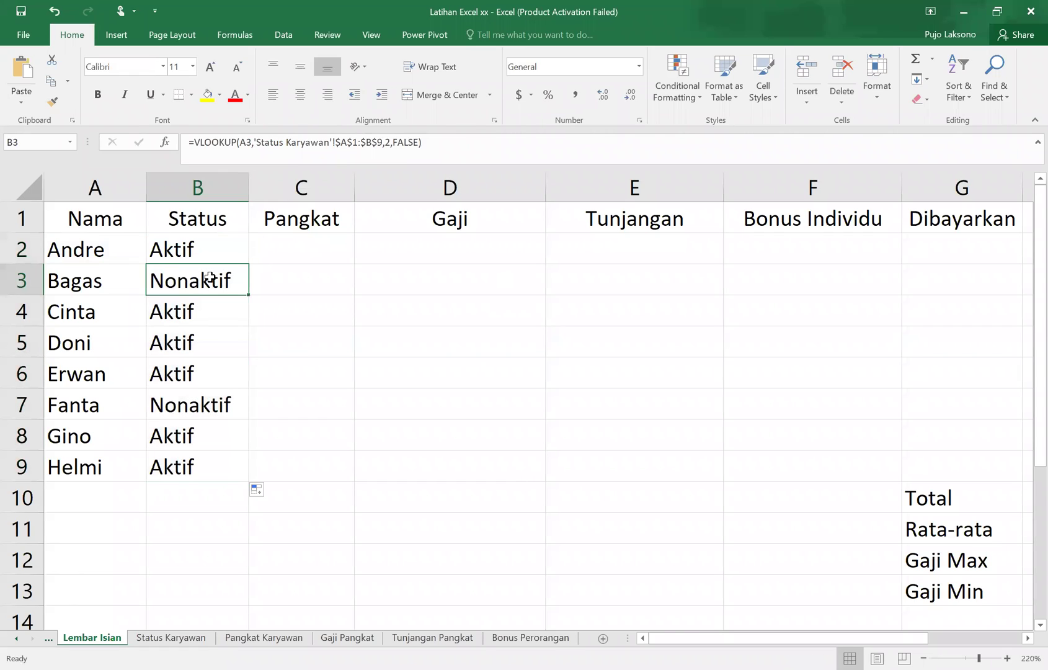
pyautogui.press('Up')
pyautogui.click(210, 278)
pyautogui.press('Up')
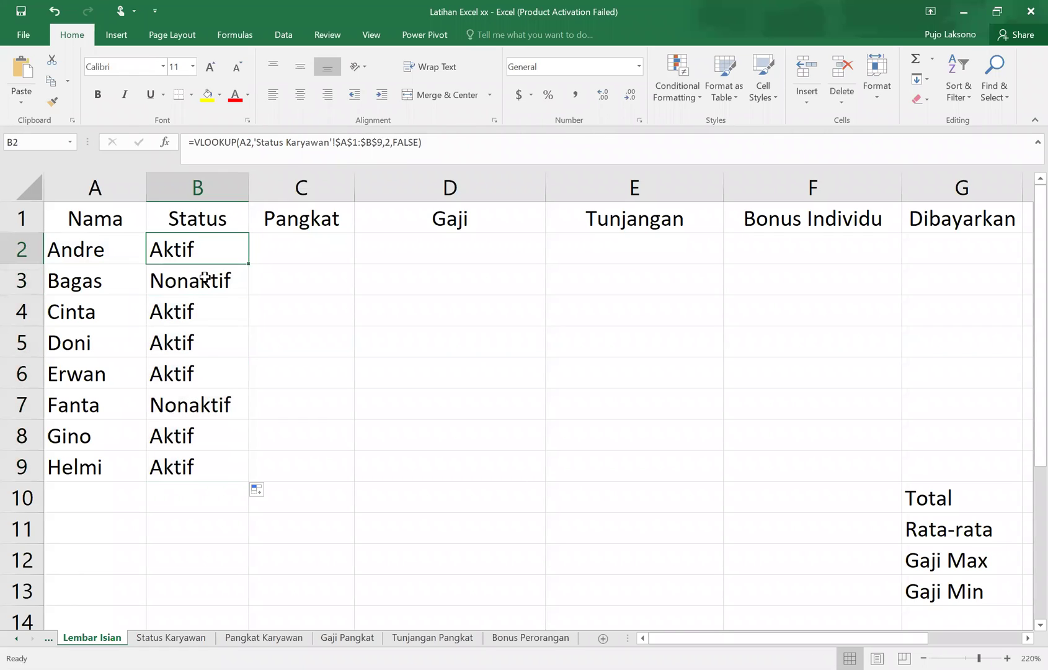
pyautogui.click(242, 144)
pyautogui.press('Return')
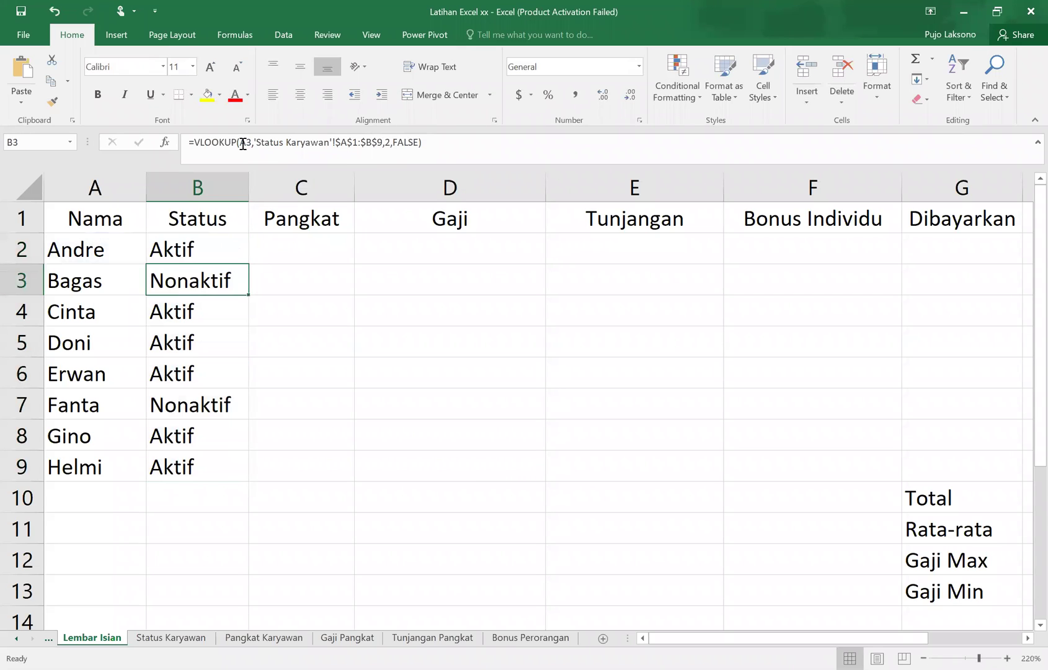
pyautogui.press('Return')
pyautogui.click(339, 141)
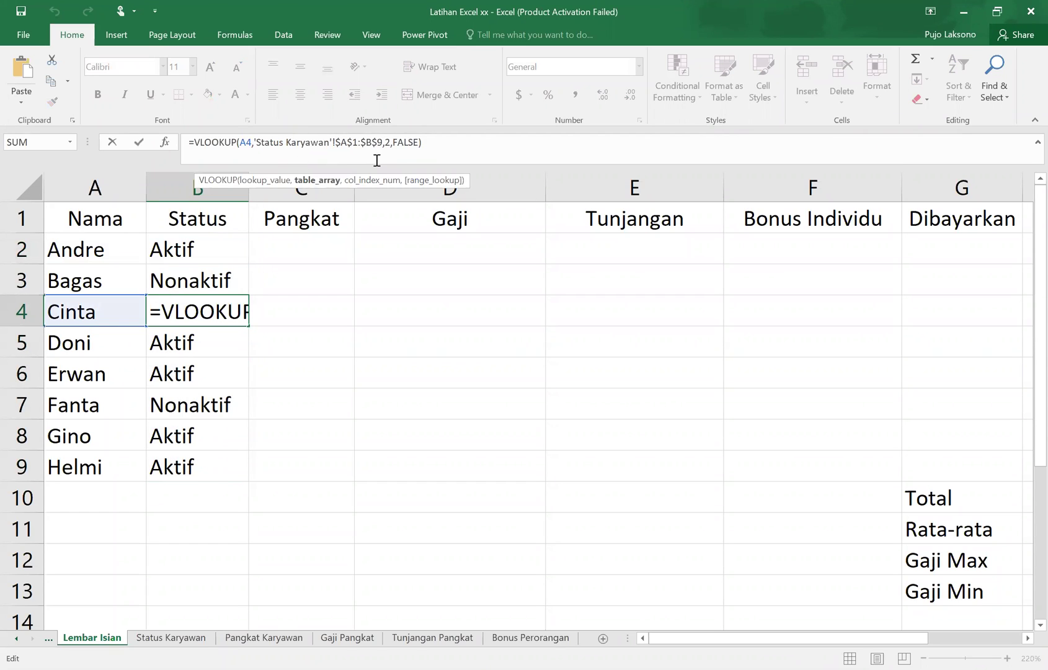
# - Check the remaining Status formulas down to B9 and the source table on the Status Karyawan sheet, ending on Lembar Isian
pyautogui.press('Return')
pyautogui.press('Down')
pyautogui.press('Down')
pyautogui.press('Down')
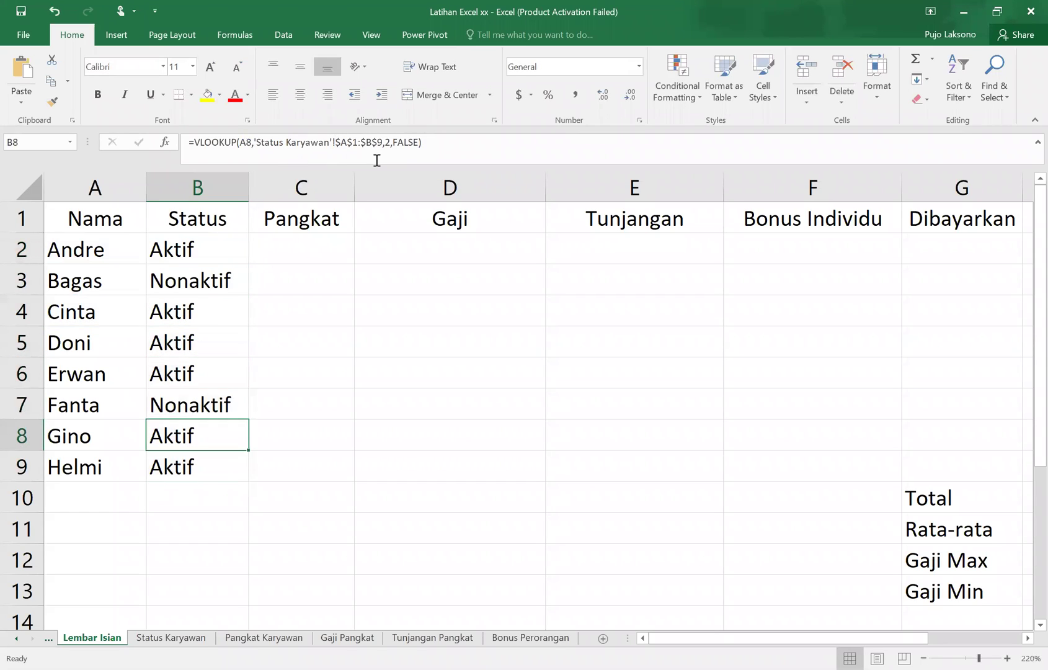
pyautogui.press('Down')
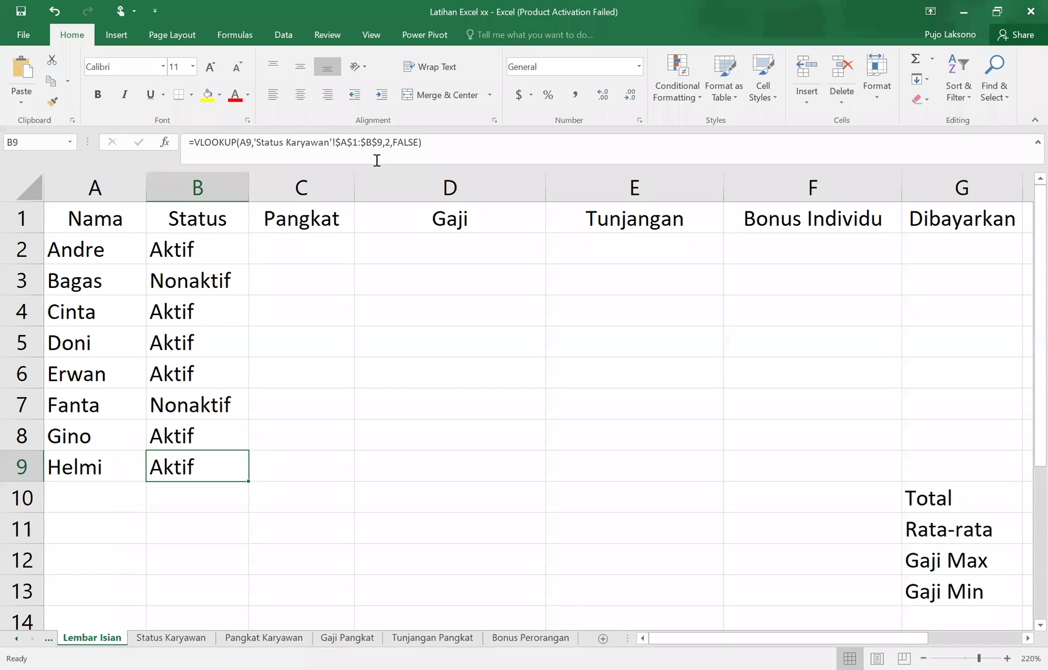
pyautogui.click(169, 638)
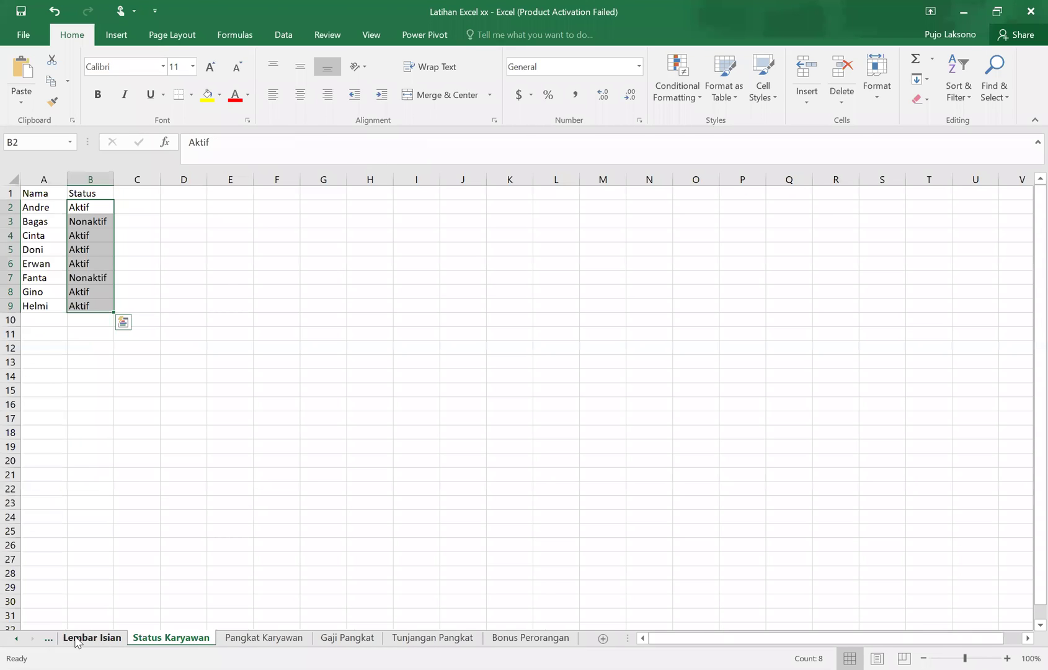
pyautogui.click(76, 640)
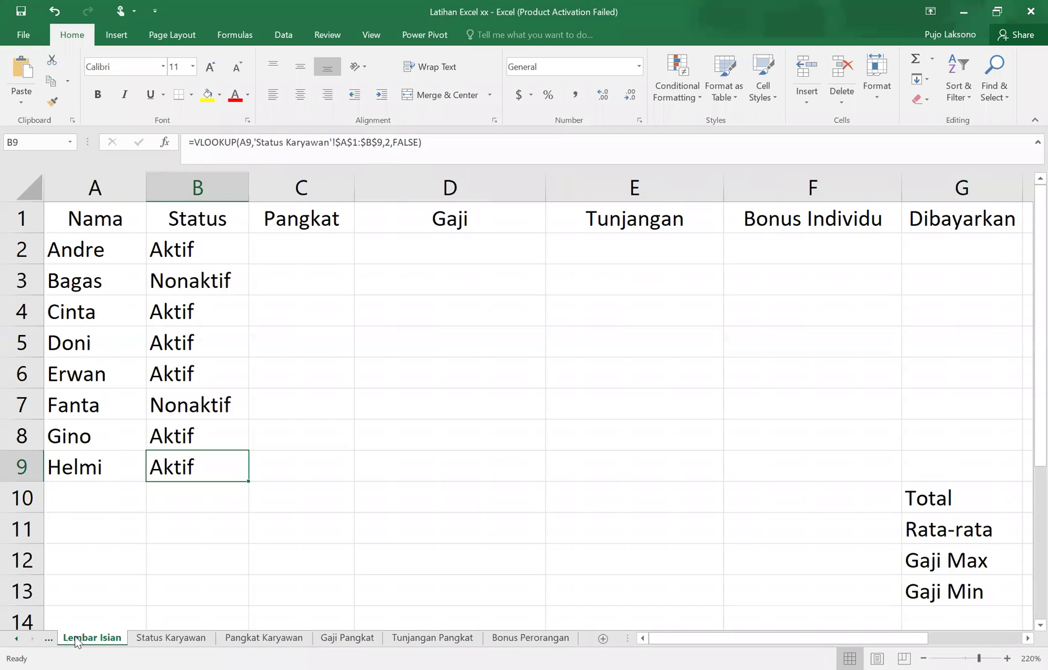
# - Start a VLOOKUP formula in Pangkat cell C2 with A2 as the lookup value
pyautogui.press('Right')
pyautogui.press('Up')
pyautogui.press('Up')
pyautogui.press('Up')
pyautogui.press('Up')
pyautogui.press('Up')
pyautogui.press('Up')
pyautogui.press('Up')
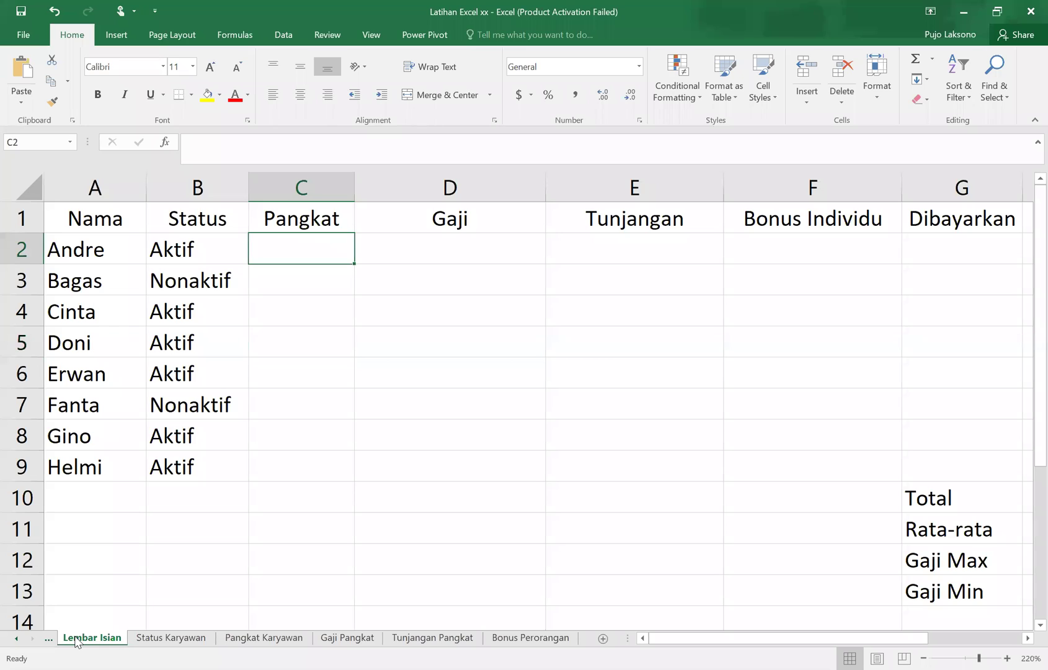
pyautogui.press('Left')
pyautogui.press('Left')
pyautogui.press('Right')
pyautogui.press('Right')
pyautogui.write('=v')
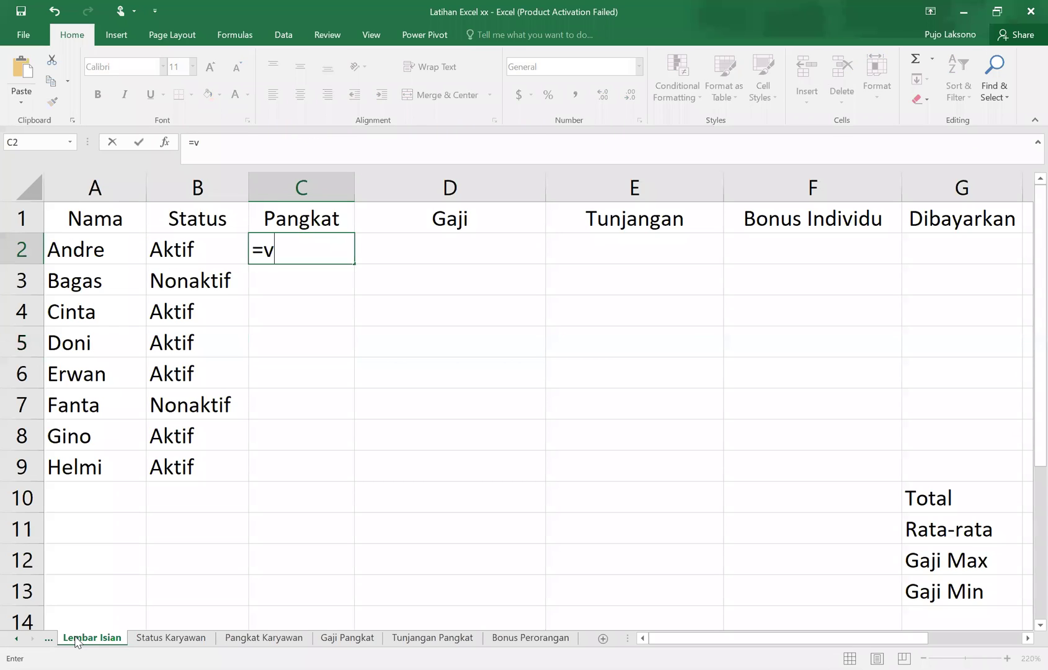
pyautogui.write('lookujp')
pyautogui.press('BackSpace')
pyautogui.press('BackSpace')
pyautogui.write('p(')
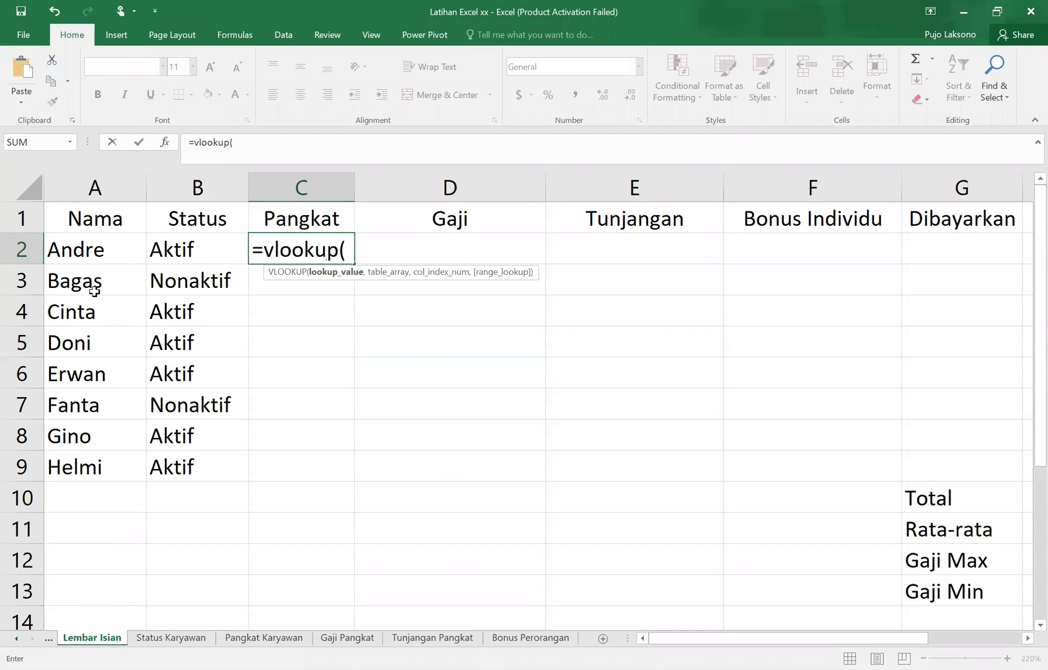
pyautogui.click(85, 252)
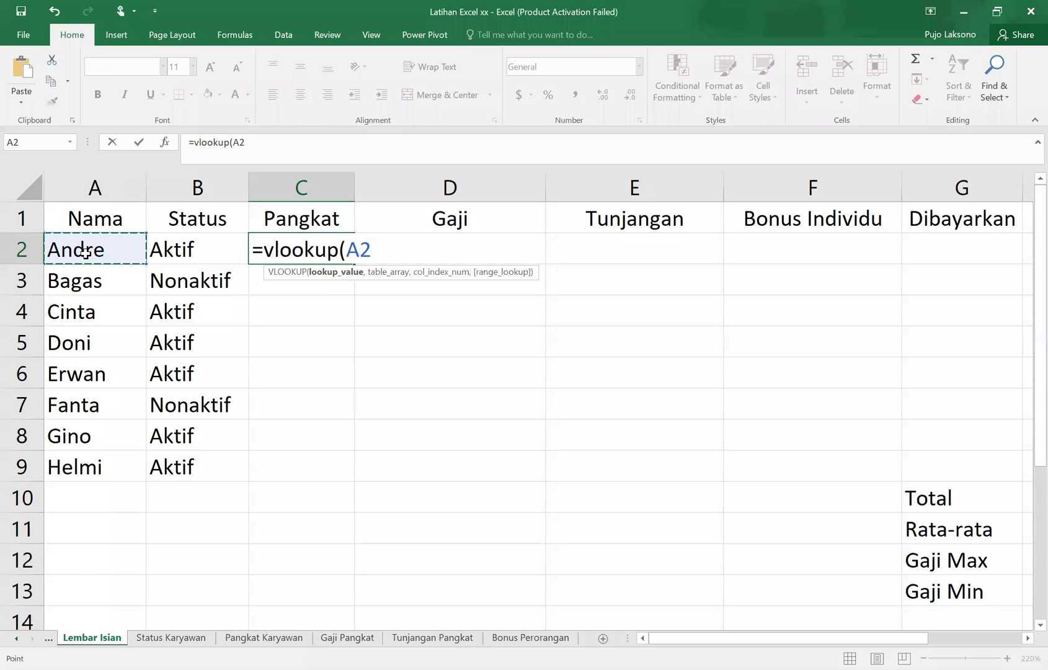
pyautogui.write(',')
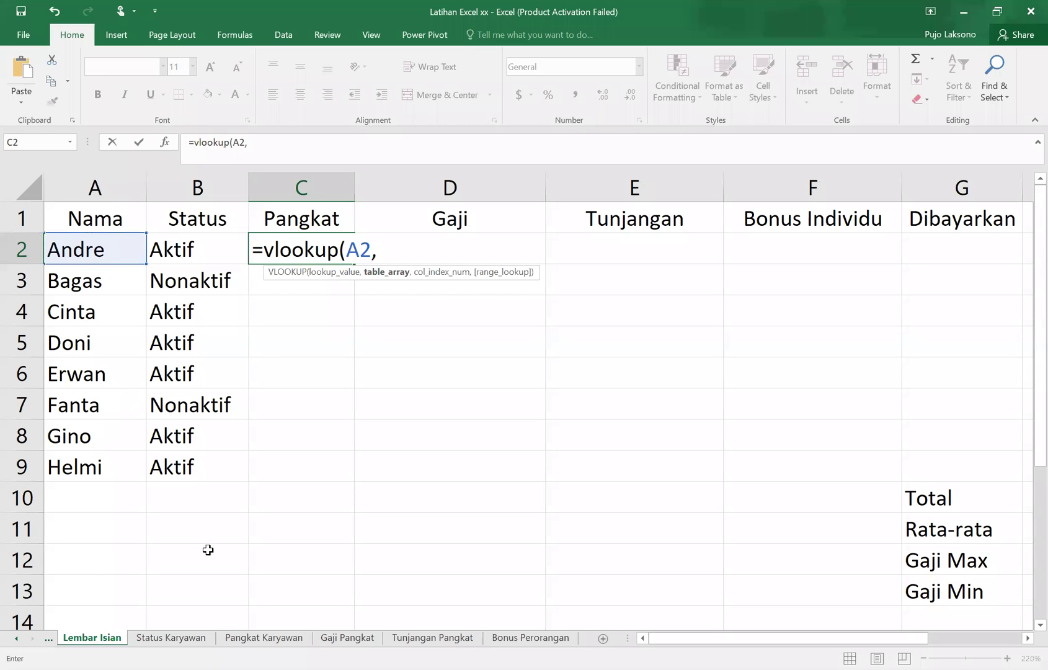
# - Use A1:B9 on the Pangkat Karyawan sheet as the formula's table range, made absolute as $A$1:$B$9
pyautogui.click(259, 638)
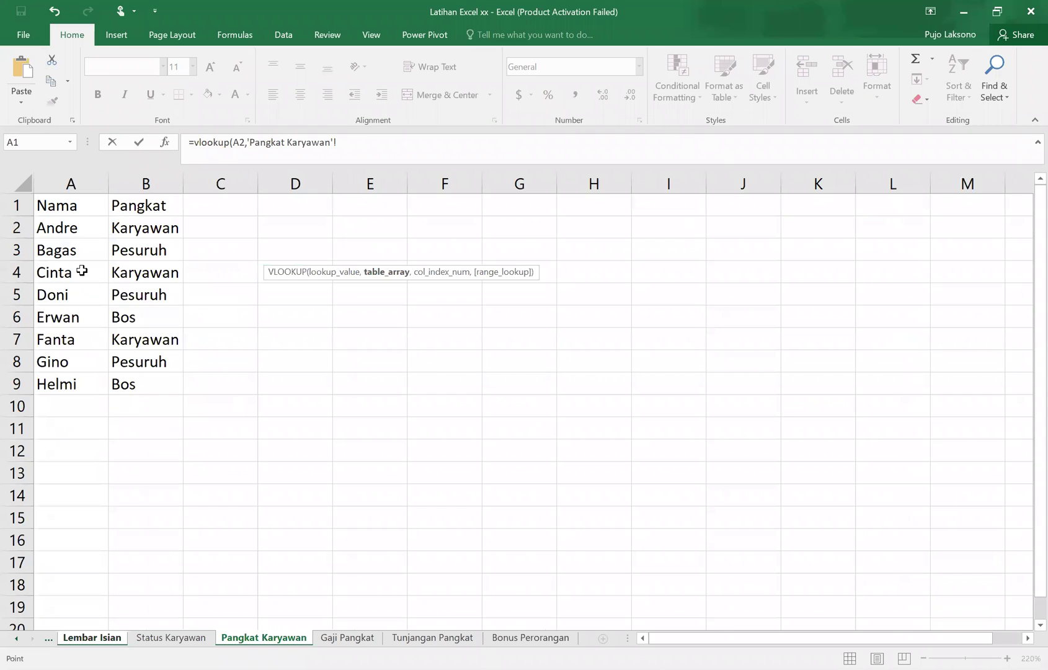
pyautogui.click(51, 201)
pyautogui.keyDown('shift'); pyautogui.click(149, 387); pyautogui.keyUp('shift')
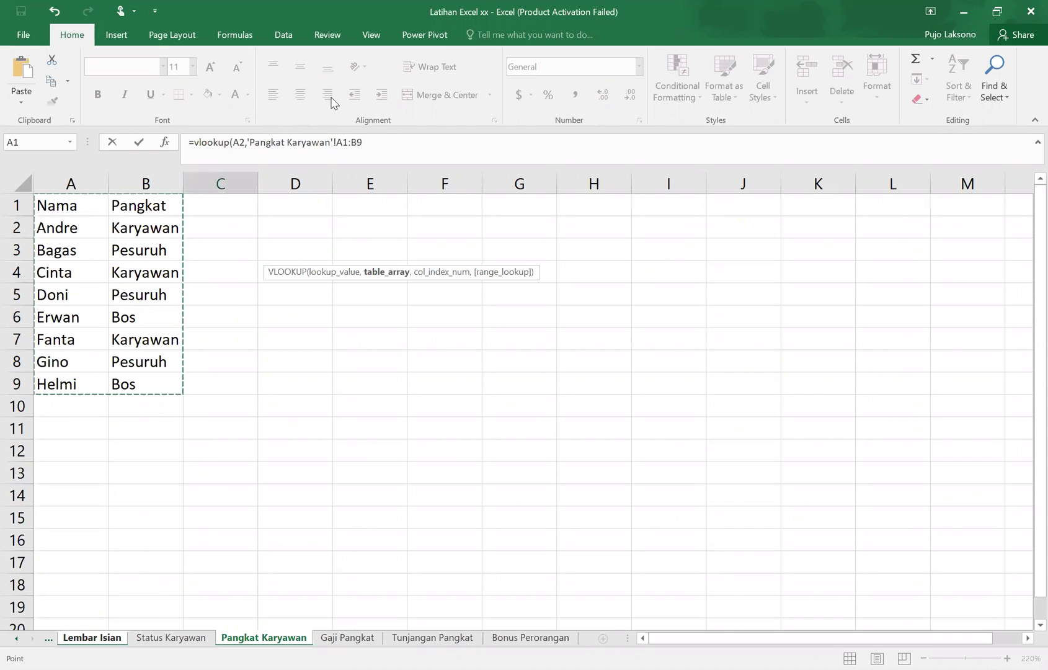
pyautogui.click(336, 144)
pyautogui.write('$')
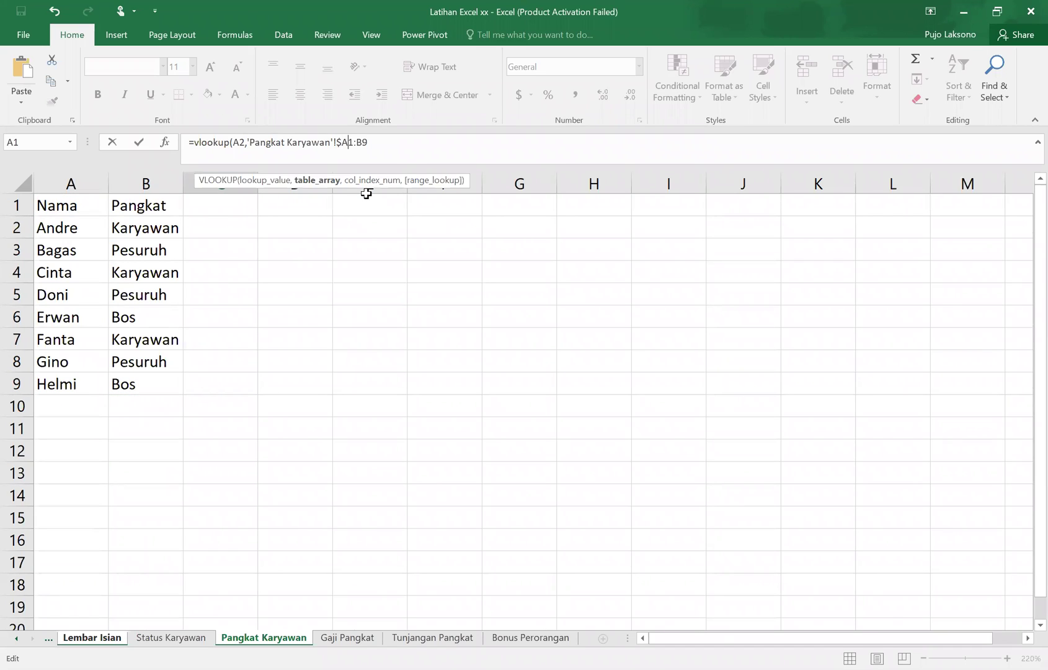
pyautogui.press('Right')
pyautogui.write('$')
pyautogui.press('Right')
pyautogui.press('Right')
pyautogui.write('$')
pyautogui.press('Right')
pyautogui.write('$')
# - Complete the C2 formula with column index 2 and FALSE, and copy it down through C12
pyautogui.write(',2')
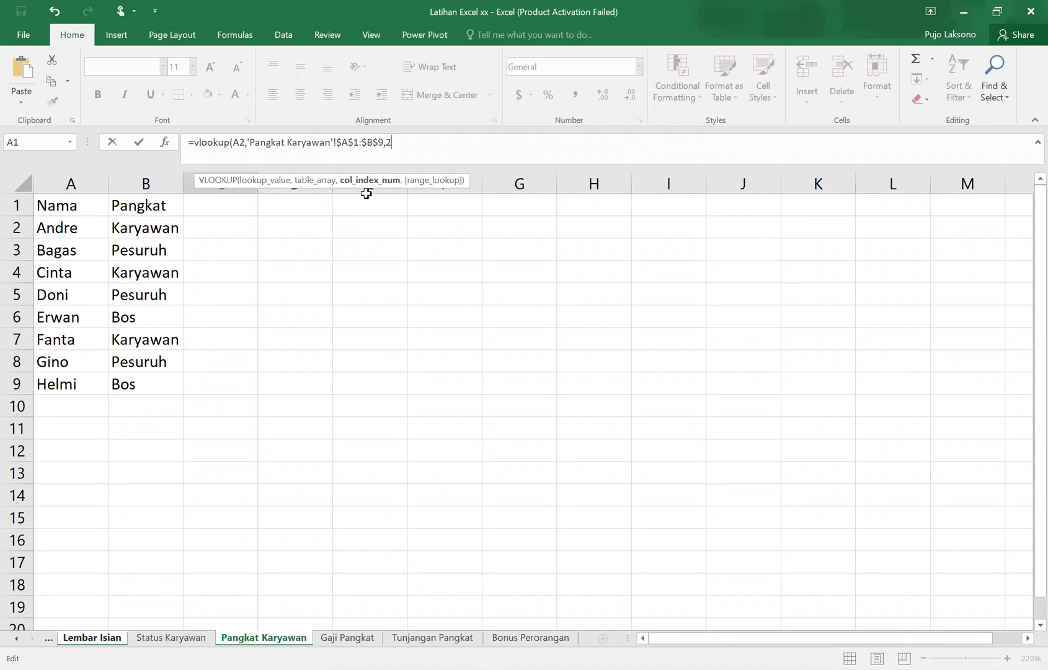
pyautogui.write(',')
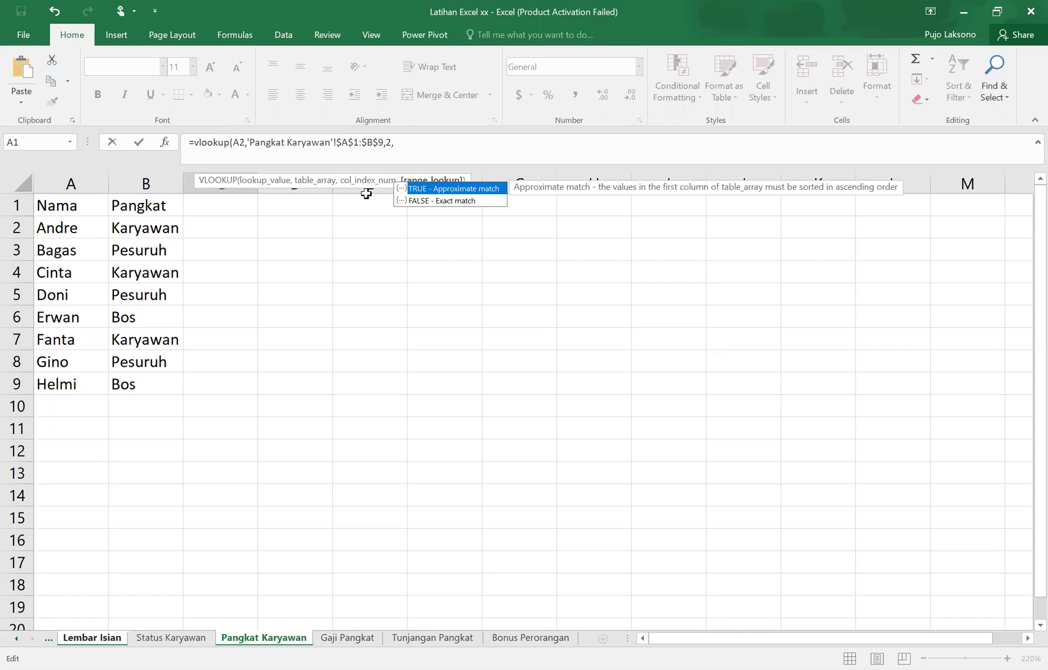
pyautogui.write('FALSE)')
pyautogui.press('Return')
pyautogui.click(319, 251)
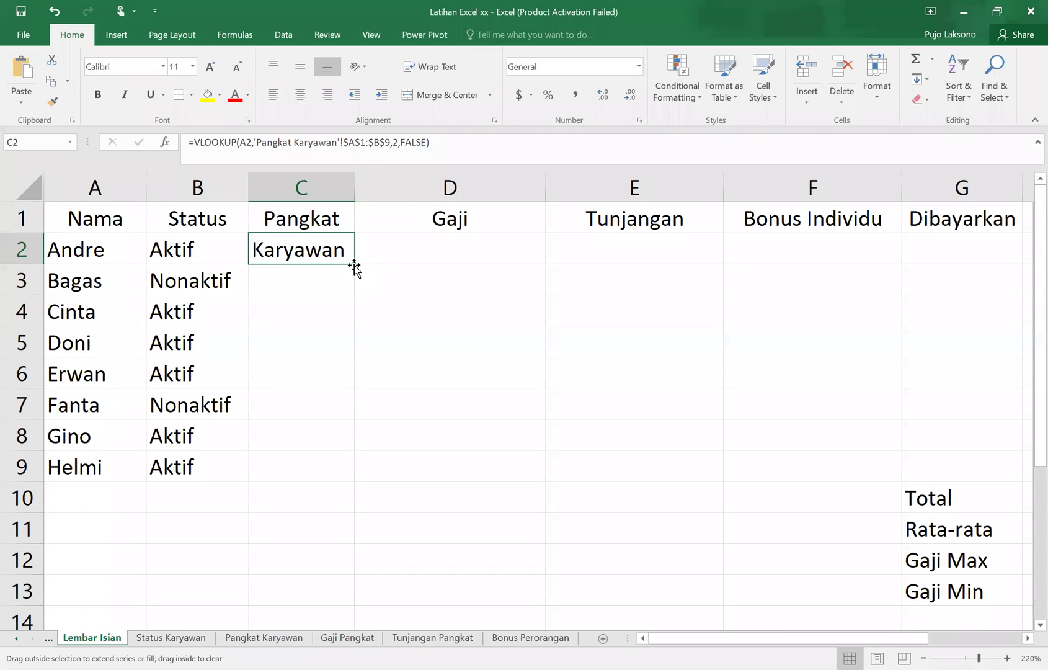
pyautogui.moveTo(355, 266); pyautogui.dragTo(355, 560)
# - Clear the surplus Pangkat formulas from C10:C12
pyautogui.click(301, 511)
pyautogui.hotkey('shift', 'Down')
pyautogui.hotkey('shift', 'Down')
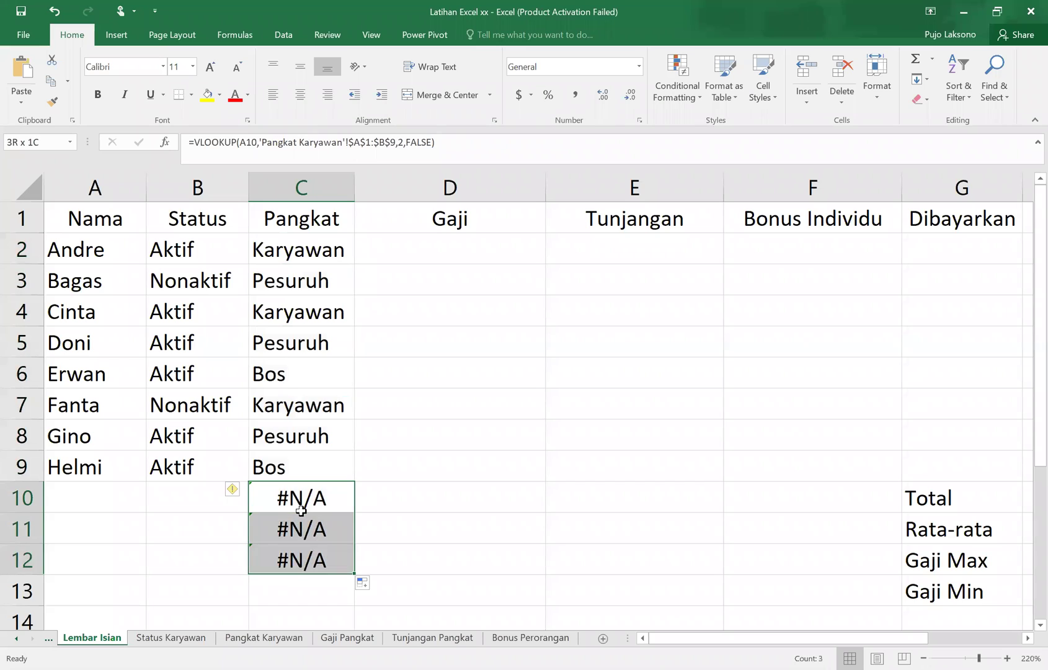
pyautogui.press('Delete')
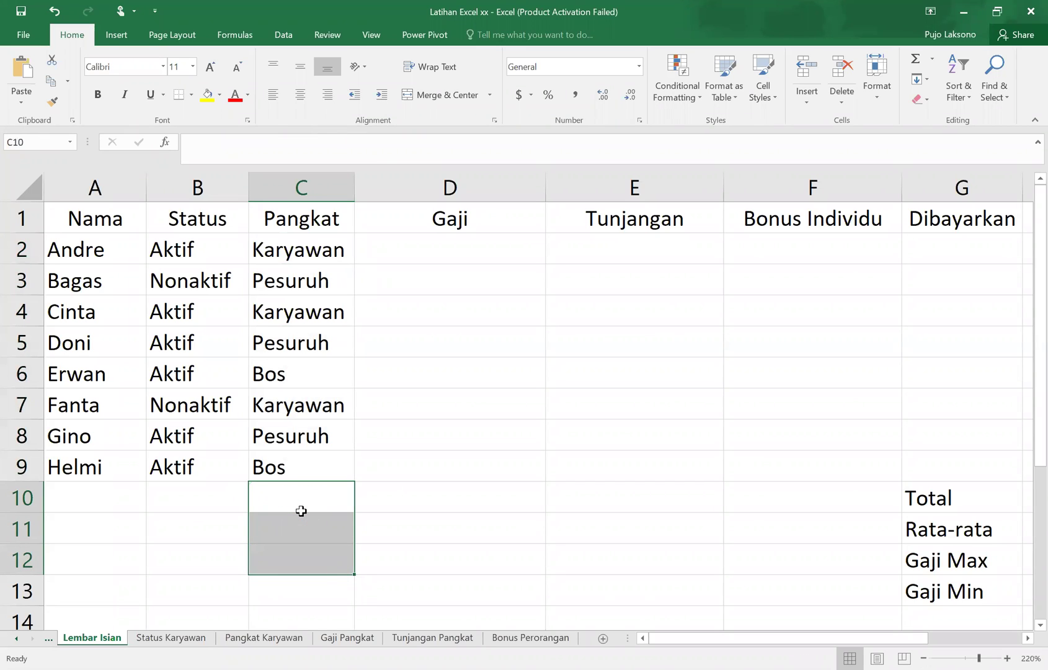
# - Review the filled Nama, Status and Pangkat columns, ending on Gaji cell D2
pyautogui.press('Left')
pyautogui.press('Left')
pyautogui.press('Up')
pyautogui.press('Up')
pyautogui.press('Up')
pyautogui.press('Up')
pyautogui.press('Up')
pyautogui.press('Up')
pyautogui.press('Up')
pyautogui.press('Up')
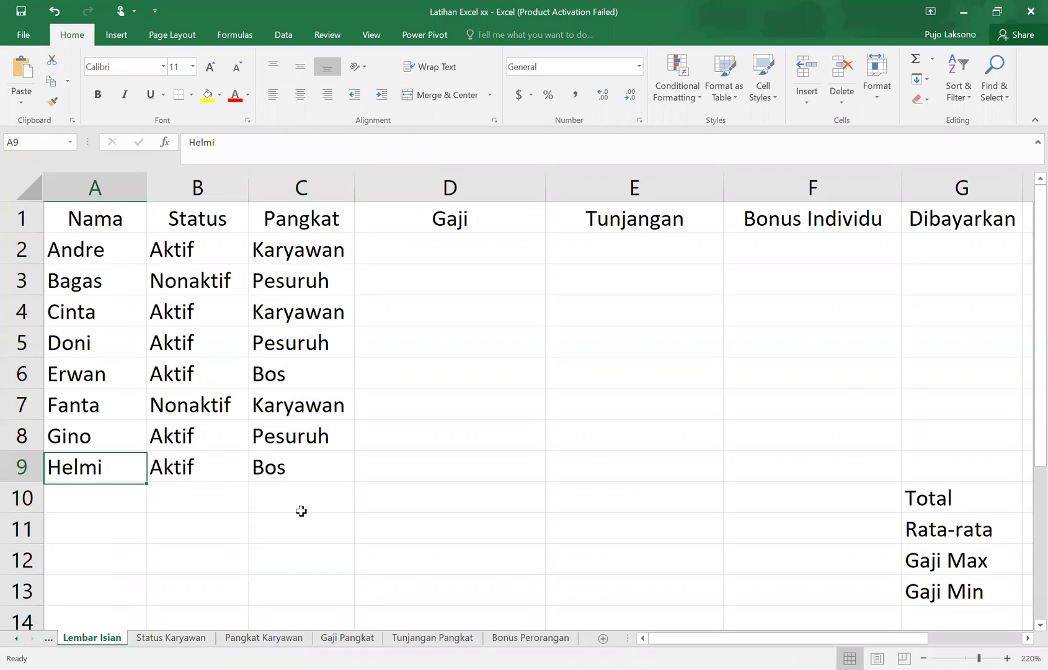
pyautogui.press('Up')
pyautogui.press('Right')
pyautogui.press('Down')
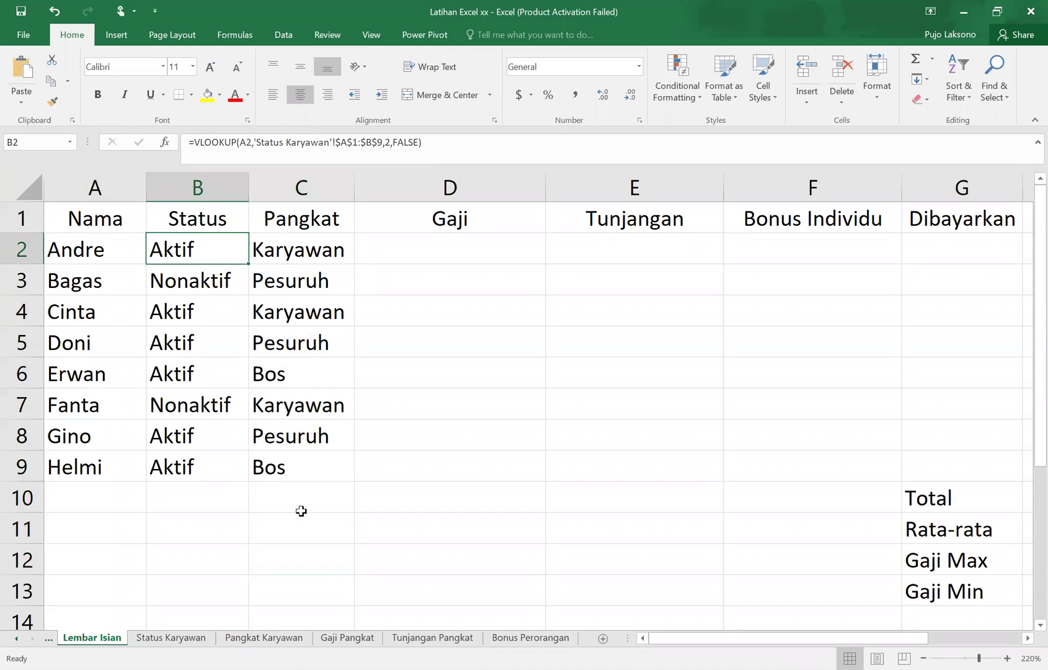
pyautogui.press('Right')
pyautogui.press('Right')
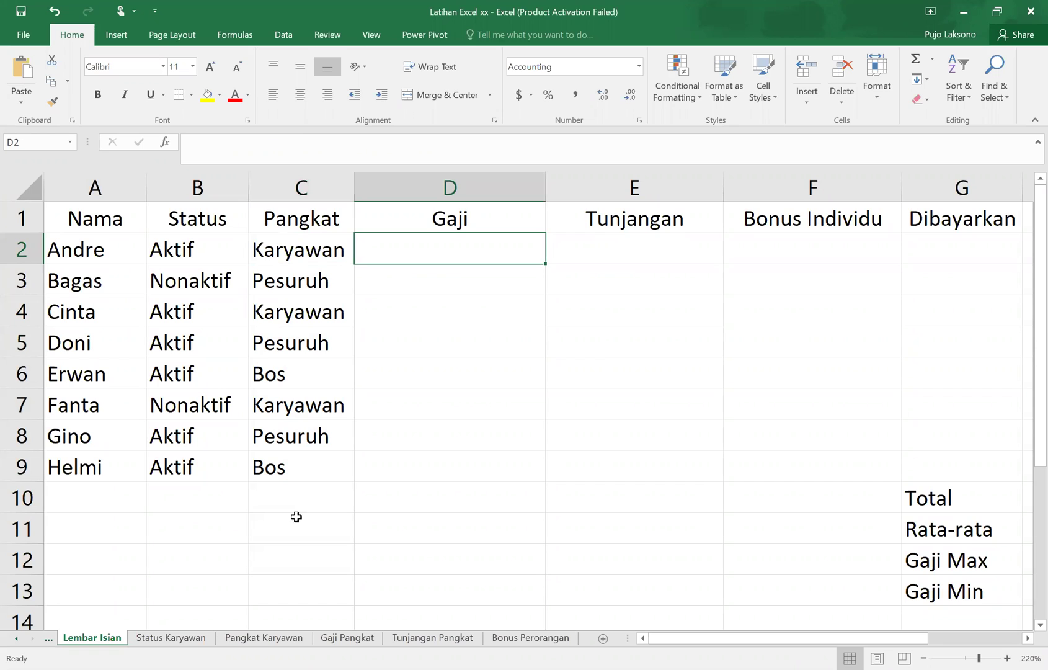
# - Examine the monthly salary listed for each rank on the Gaji Pangkat sheet, and return to Lembar Isian
pyautogui.click(347, 638)
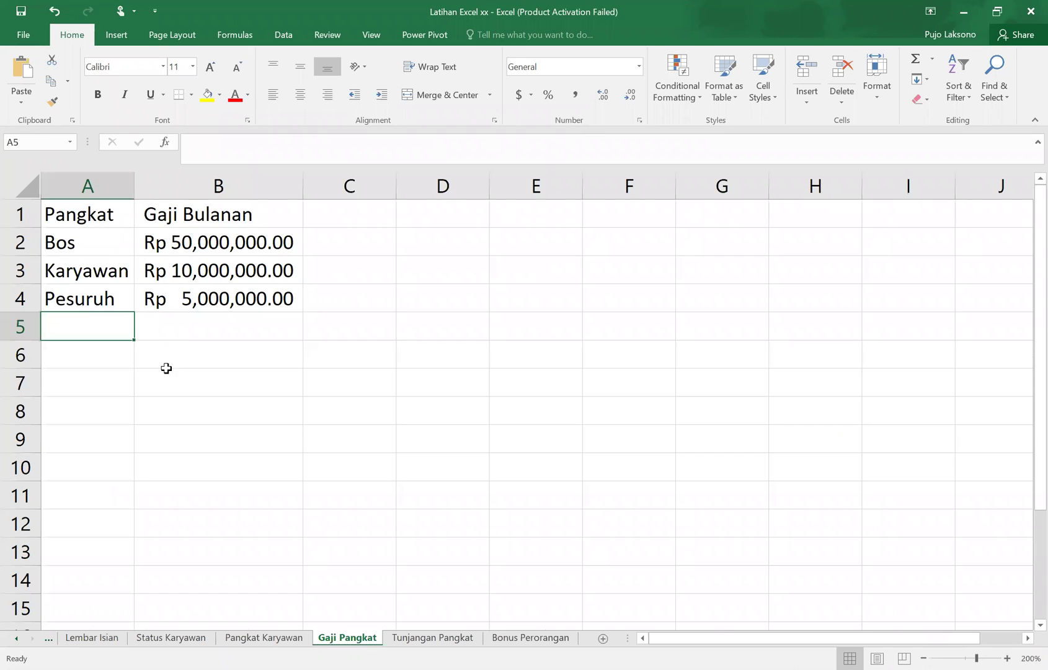
pyautogui.click(64, 244)
pyautogui.press('Right')
pyautogui.press('Right')
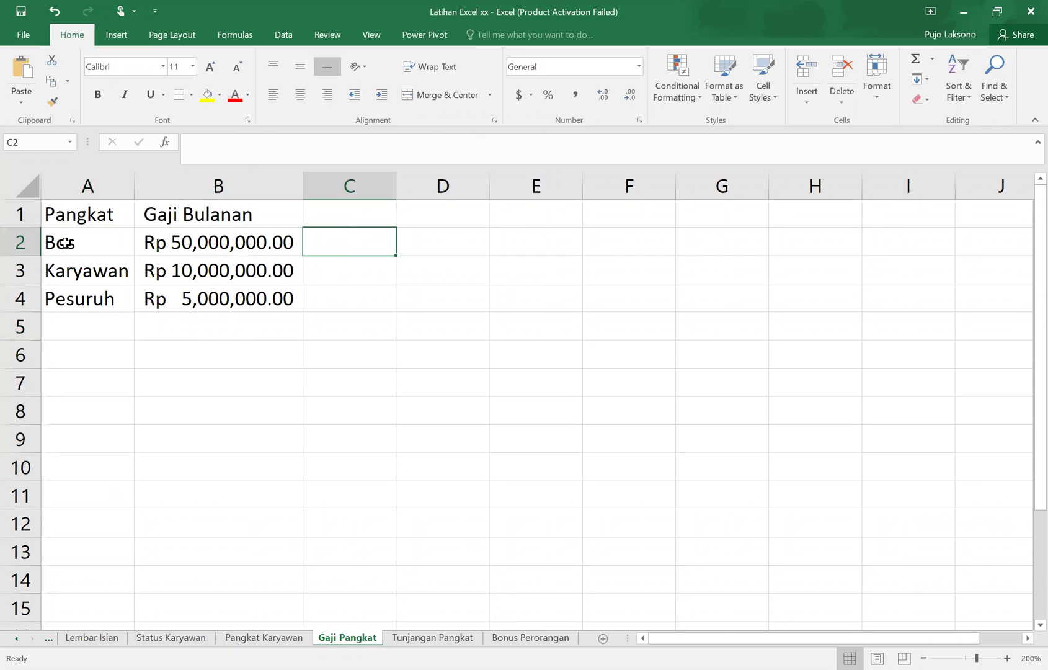
pyautogui.press('Left')
pyautogui.press('Left')
pyautogui.press('Down')
pyautogui.press('Down')
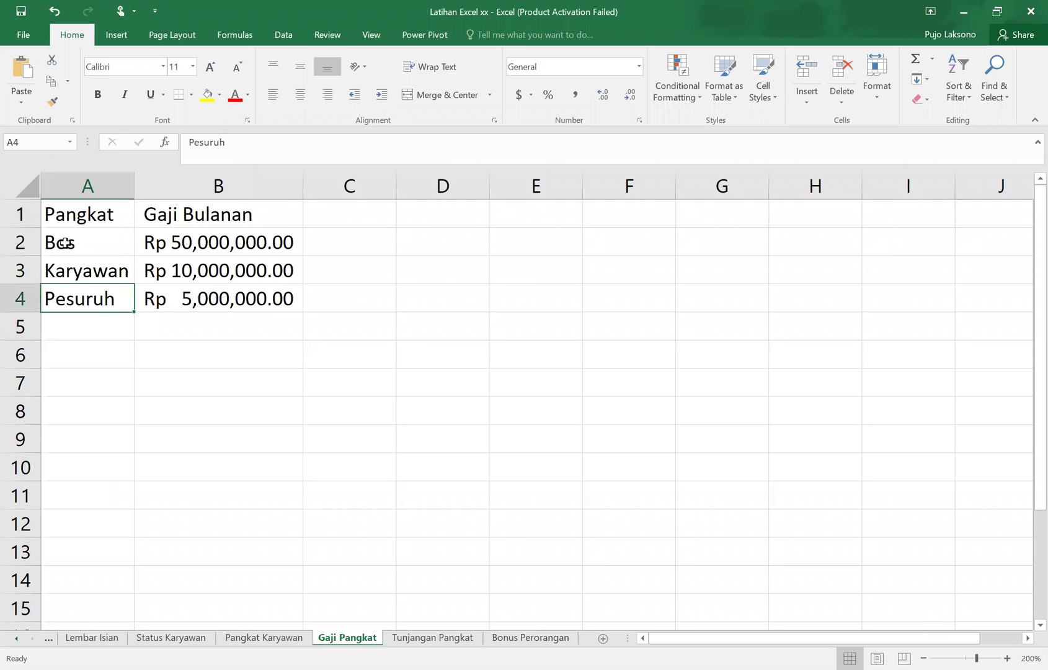
pyautogui.press('Right')
pyautogui.press('Up')
pyautogui.press('Up')
pyautogui.click(93, 637)
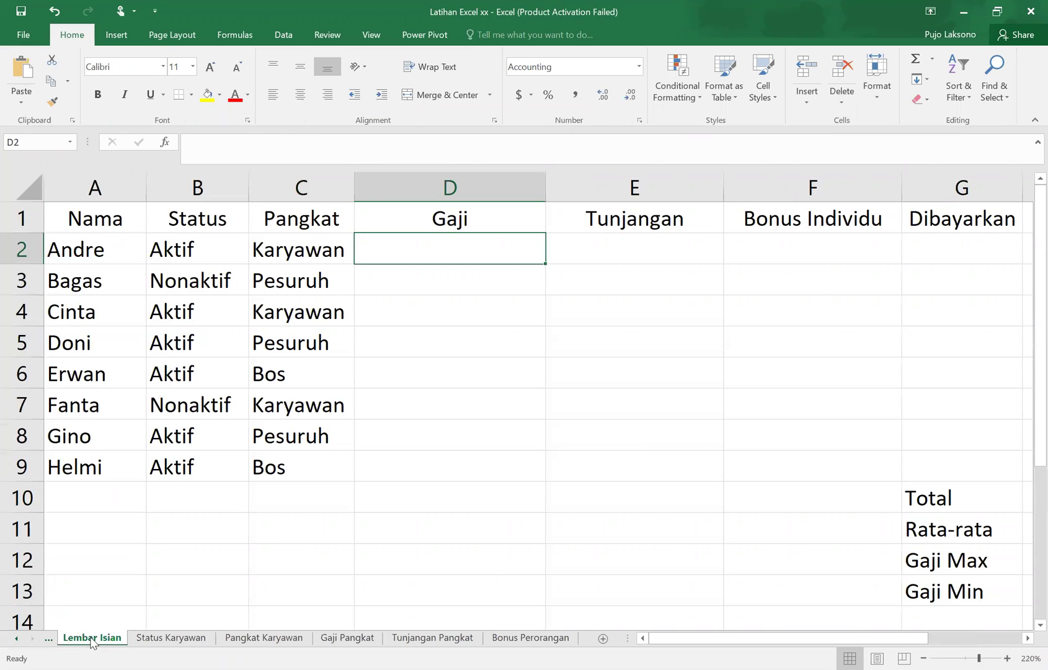
# - Start a VLOOKUP formula in D2 with C2 as the lookup value and A1:B4 on the Gaji Pangkat sheet as the table range
pyautogui.write('=vlookup')
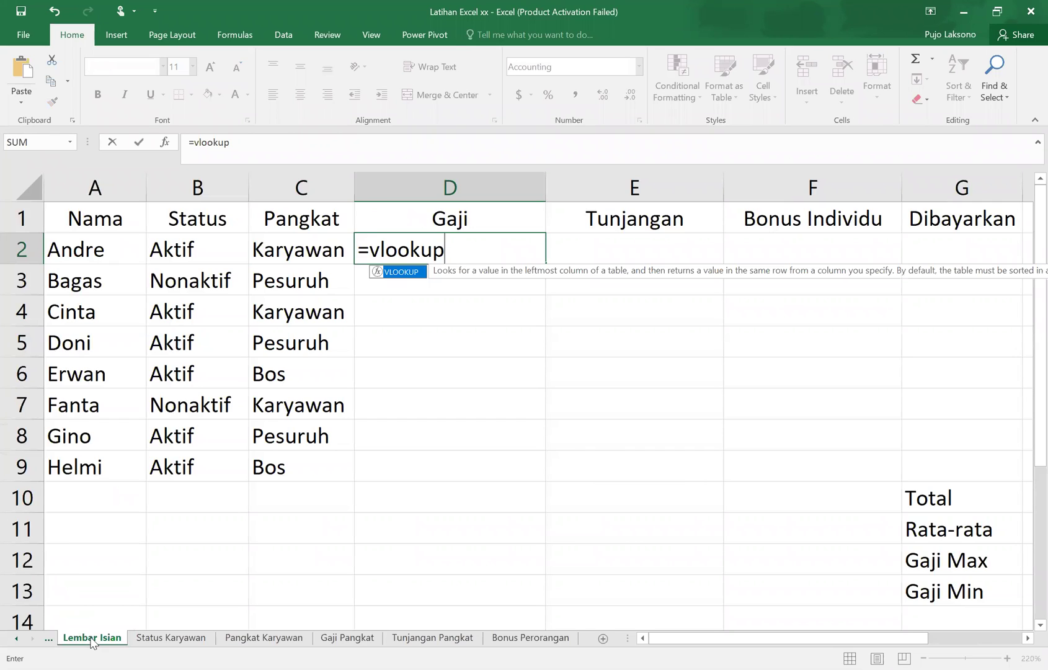
pyautogui.write('(')
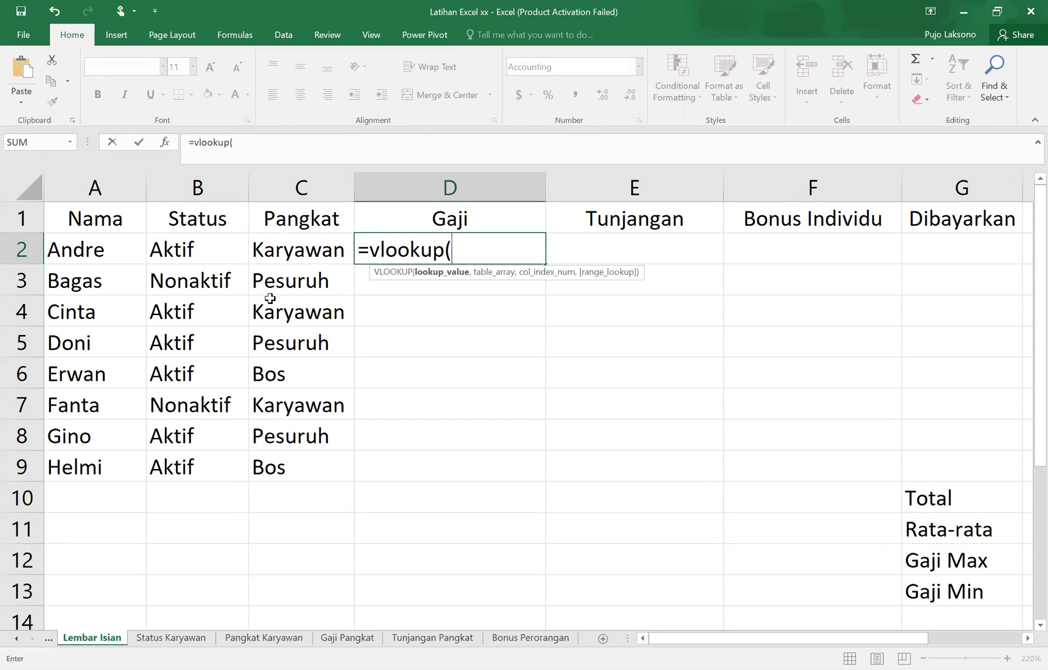
pyautogui.click(275, 245)
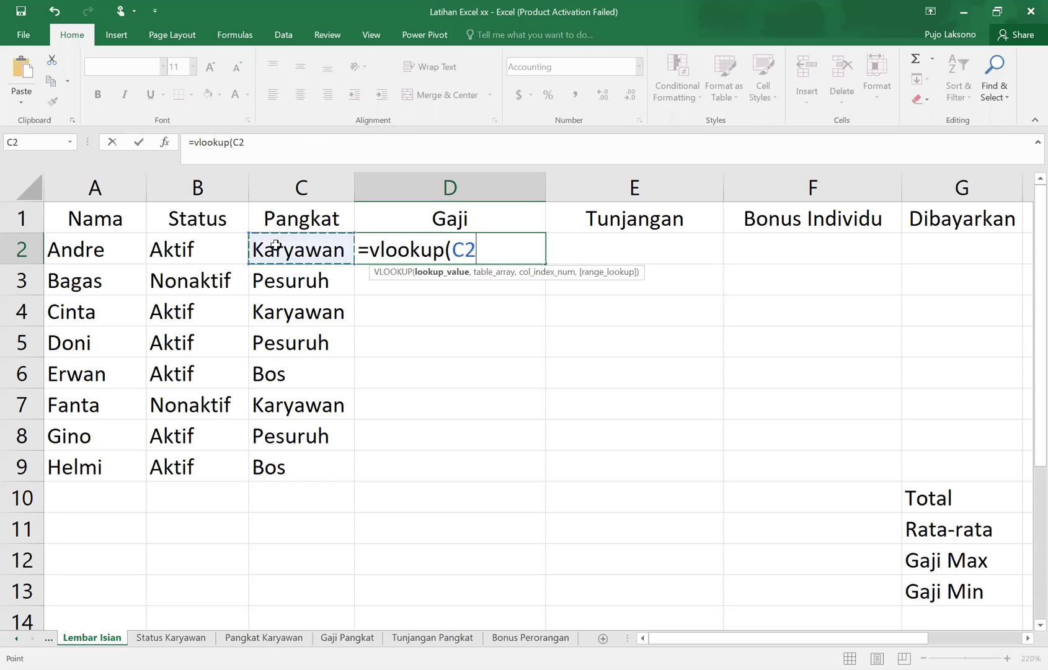
pyautogui.write(',')
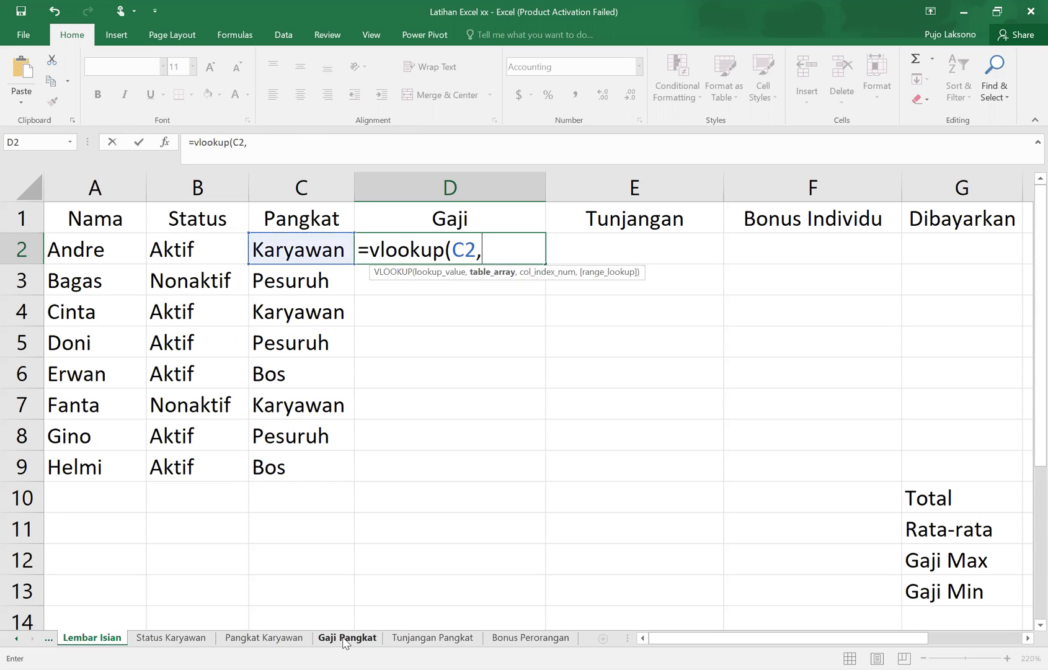
pyautogui.click(343, 637)
pyautogui.click(72, 214)
pyautogui.moveTo(214, 288); pyautogui.dragTo(217, 295)
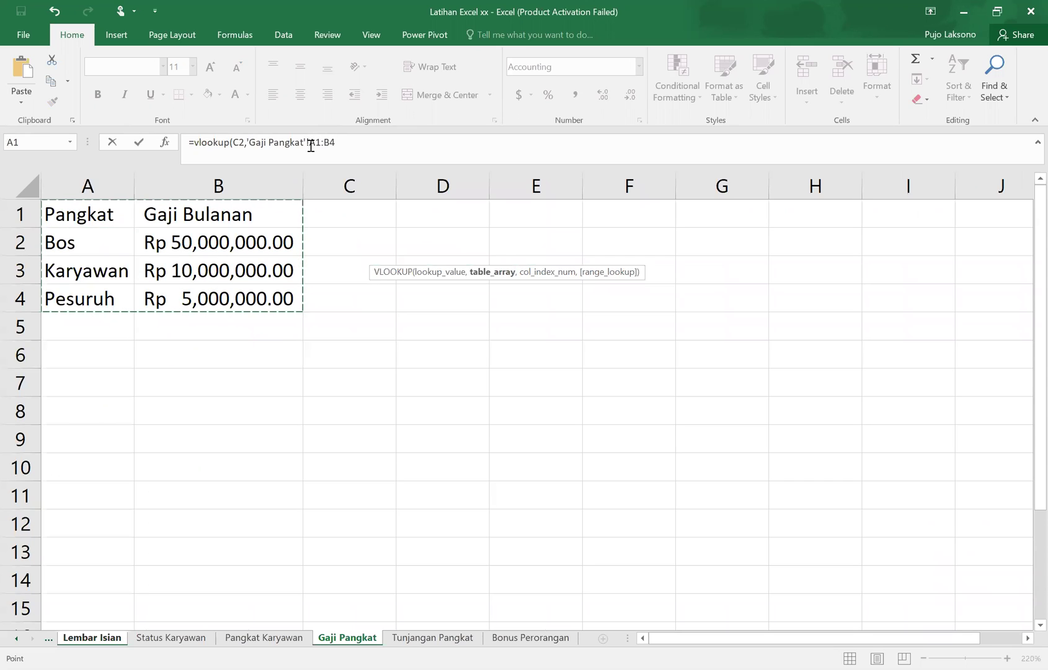
pyautogui.click(310, 145)
pyautogui.write('$')
pyautogui.press('Right')
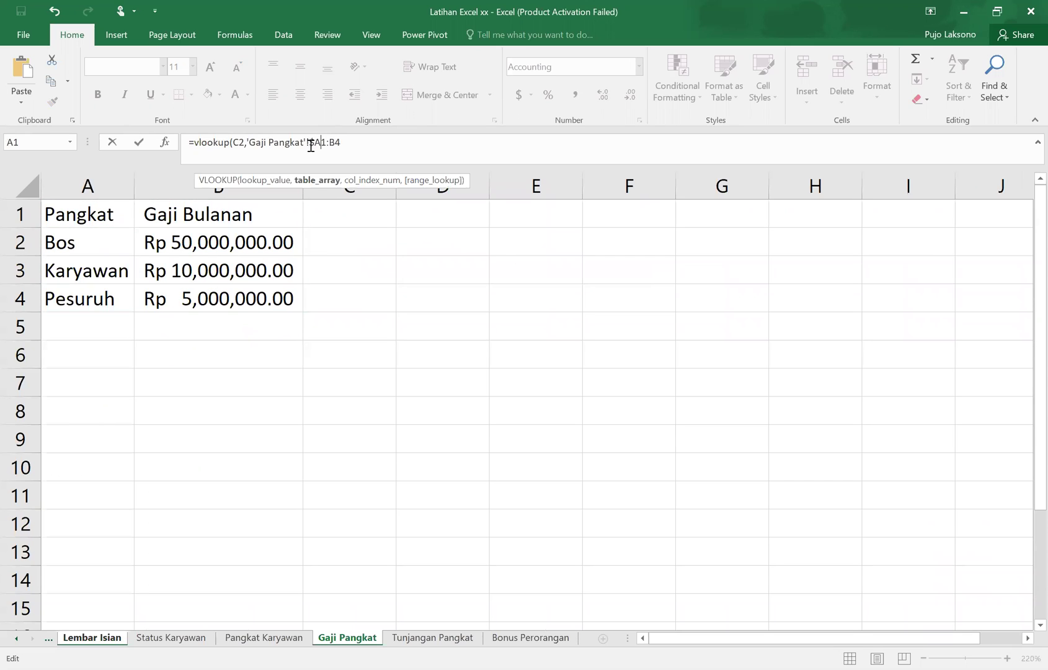
pyautogui.write('$')
pyautogui.press('Right')
pyautogui.press('Right')
pyautogui.write('$')
pyautogui.press('Left')
pyautogui.press('Left')
pyautogui.press('Left')
pyautogui.press('Left')
pyautogui.press('BackSpace')
pyautogui.press('Right')
pyautogui.press('Right')
pyautogui.press('BackSpace')
pyautogui.press('Right')
pyautogui.press('Right')
pyautogui.press('Delete')
# - Complete the D2 formula with column index 2 and FALSE
pyautogui.write(')')
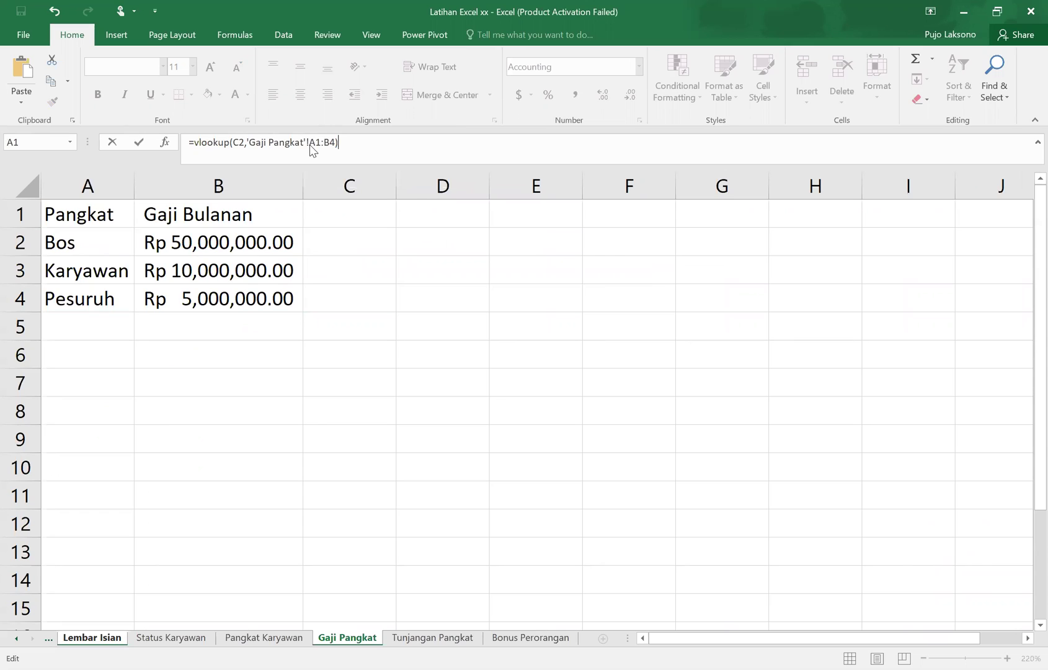
pyautogui.press('Return')
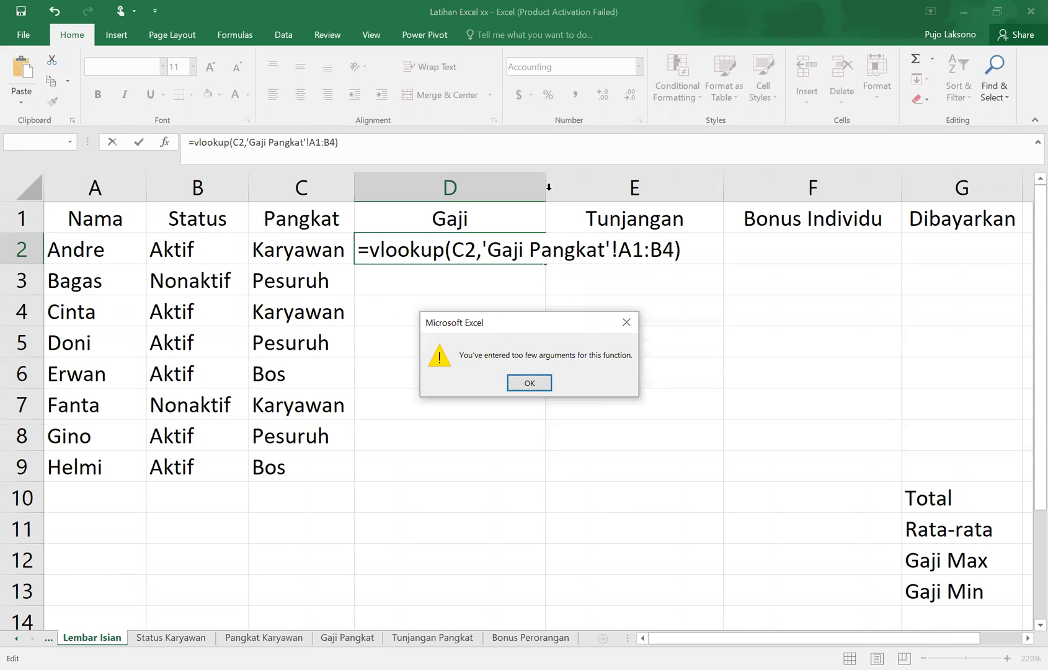
pyautogui.press('Return')
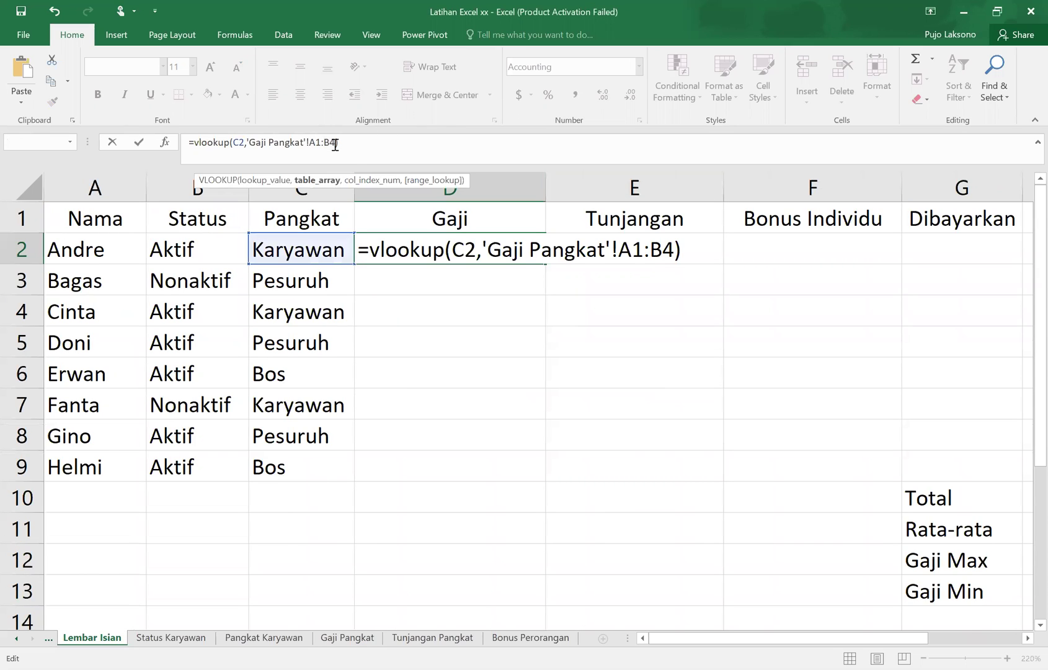
pyautogui.write('2')
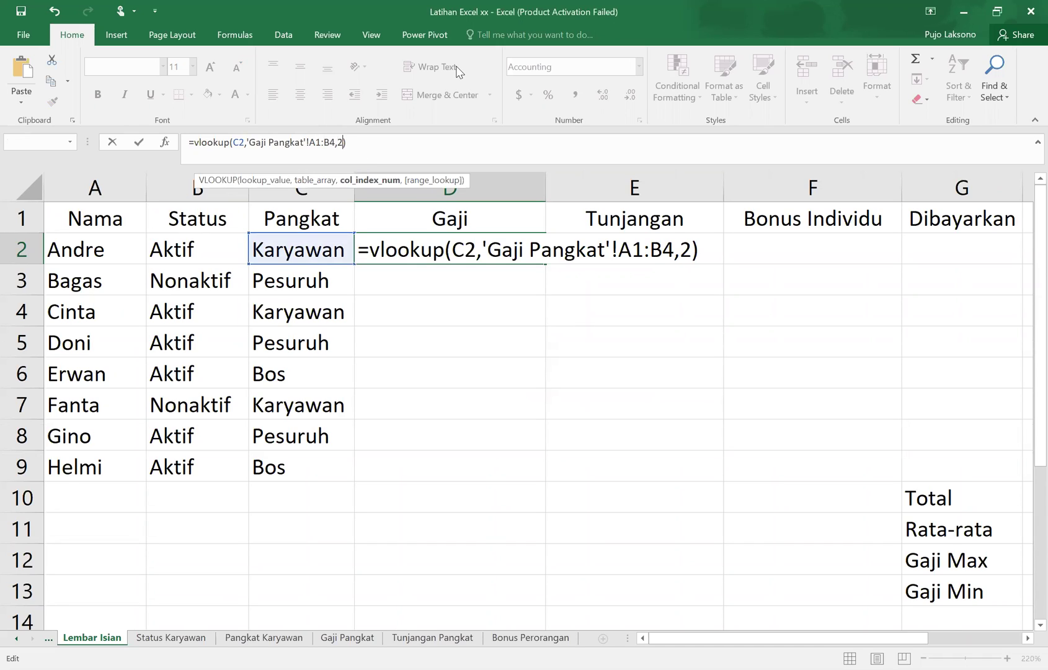
pyautogui.write(',false')
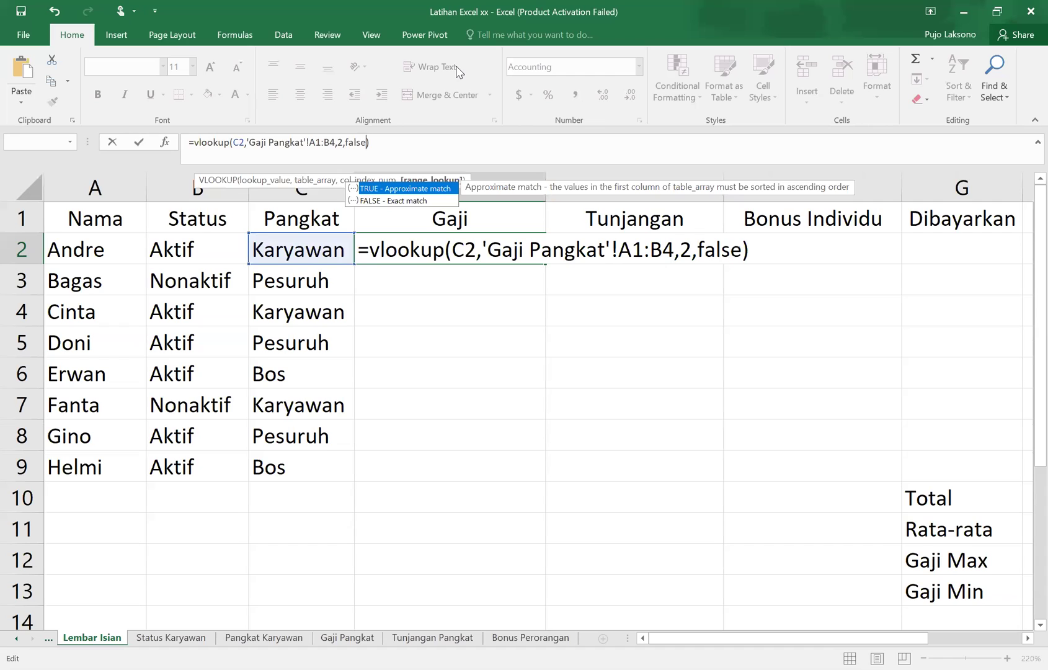
pyautogui.press('Return')
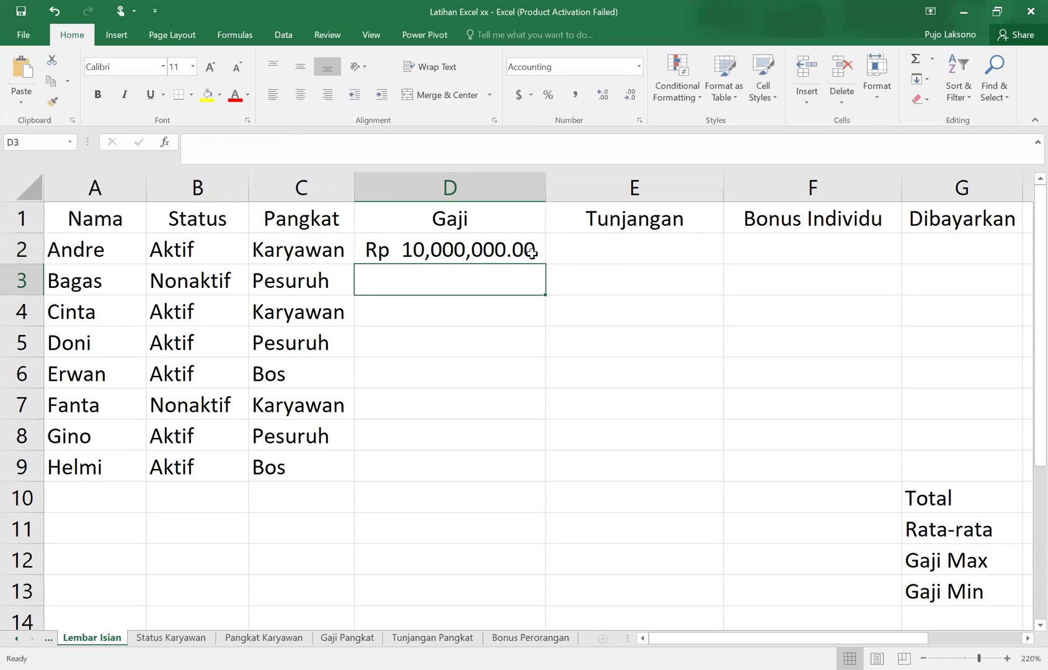
# - Copy the Gaji formula from D2 down through D12 with its relative table range
pyautogui.click(534, 249)
pyautogui.moveTo(548, 264); pyautogui.dragTo(546, 573)
pyautogui.click(448, 478)
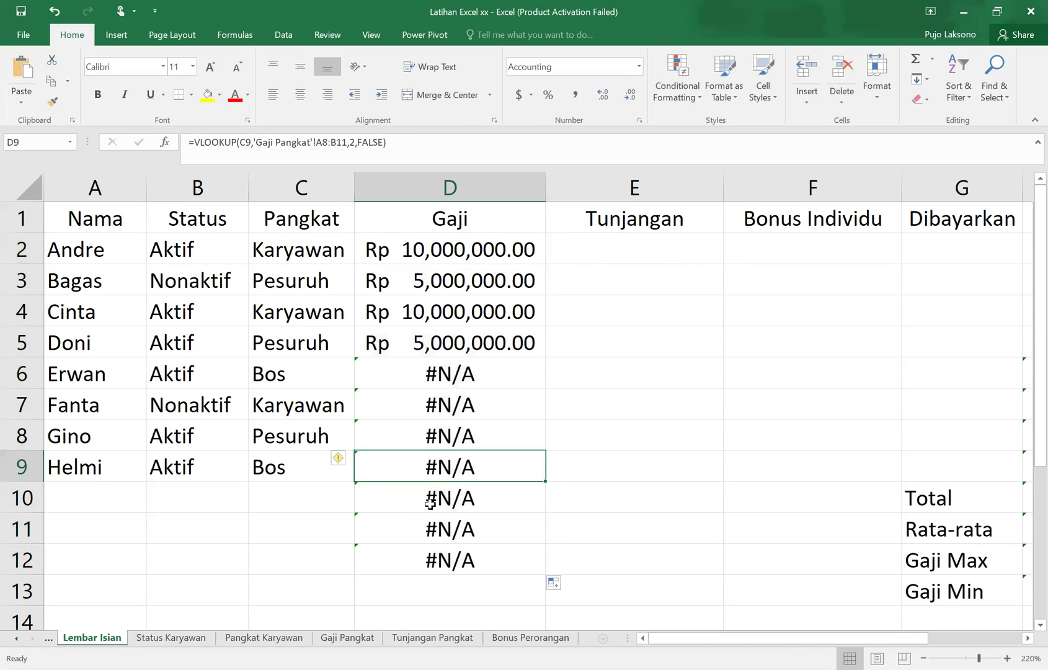
# - Clear the Gaji column below the last employee, D10:D13
pyautogui.click(428, 498)
pyautogui.hotkey('shift', 'Down')
pyautogui.hotkey('shift', 'Down')
pyautogui.hotkey('shift', 'Down')
pyautogui.press('Delete')
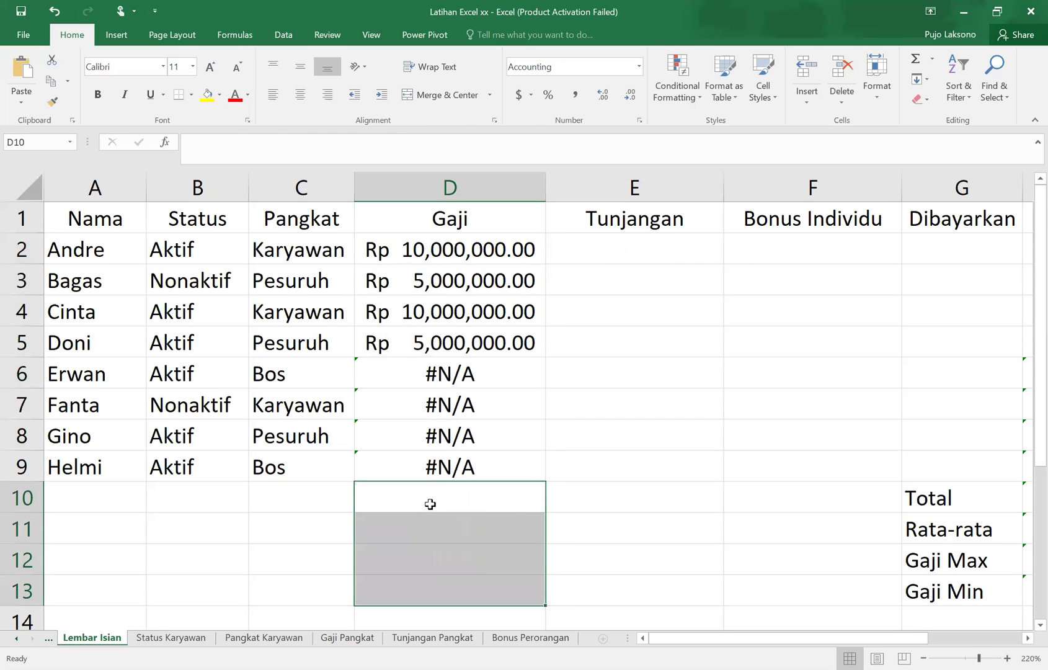
# - Check the D2 formula against the source table on the Gaji Pangkat sheet, ending on Lembar Isian
pyautogui.press('Up')
pyautogui.press('Up')
pyautogui.press('Up')
pyautogui.press('Up')
pyautogui.press('Up')
pyautogui.press('Up')
pyautogui.press('Up')
pyautogui.press('Up')
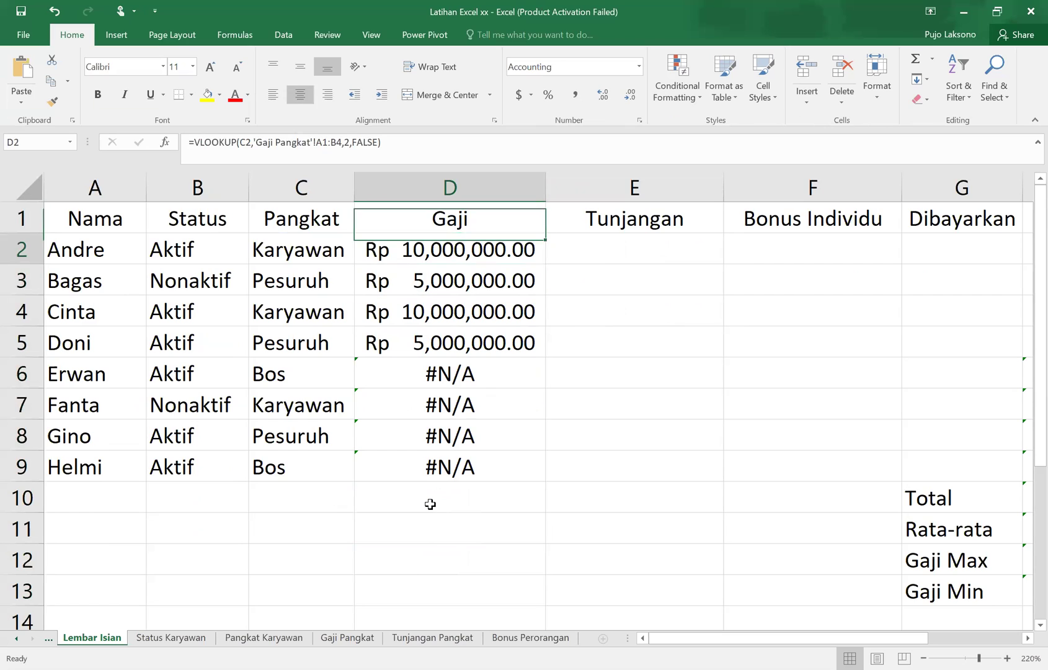
pyautogui.click(348, 637)
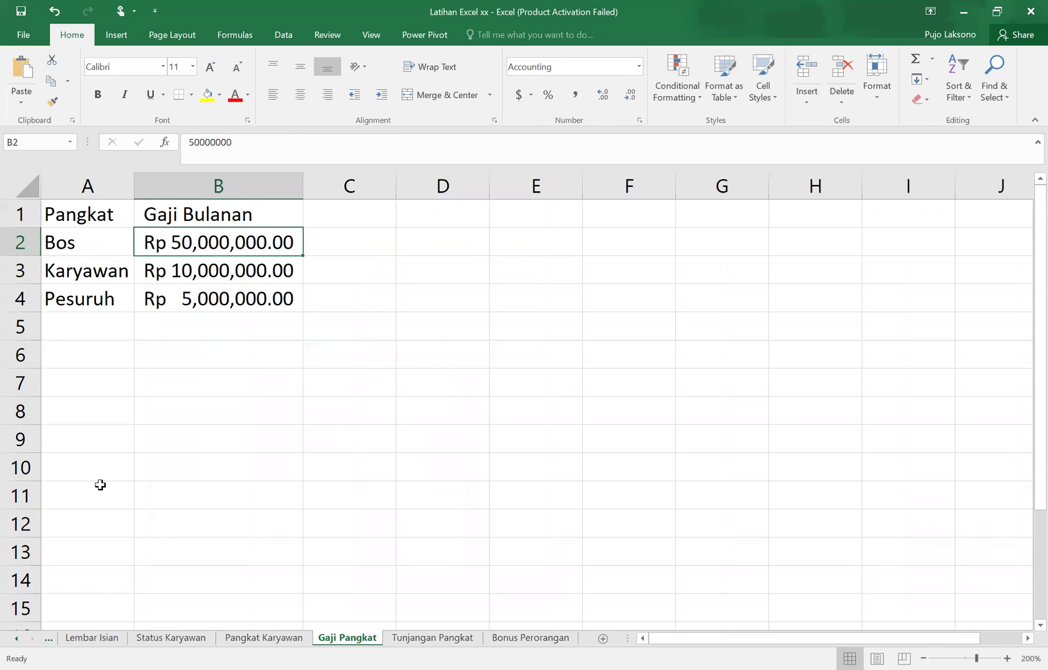
pyautogui.click(117, 637)
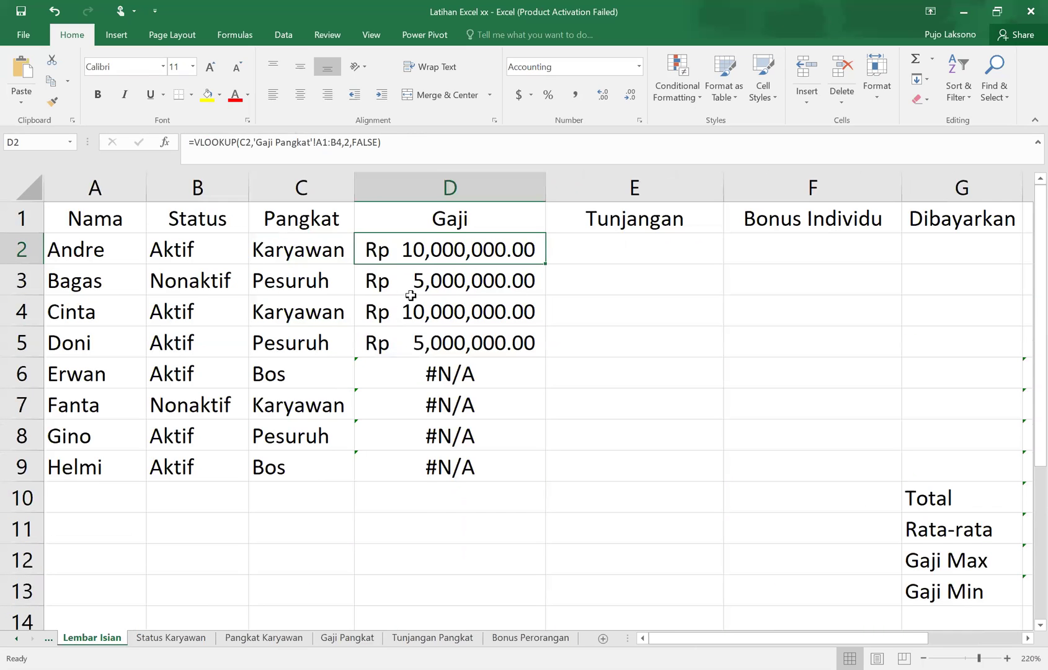
# - Compare the table ranges used by the Gaji formulas in D2 through D5
pyautogui.click(416, 288)
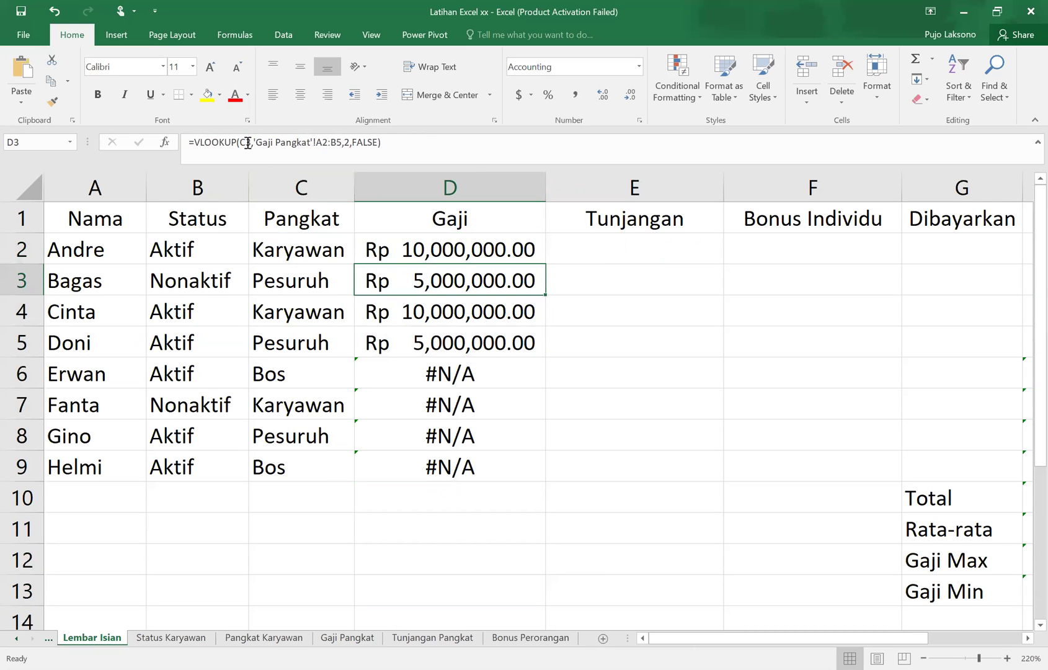
pyautogui.press('Down')
pyautogui.press('Down')
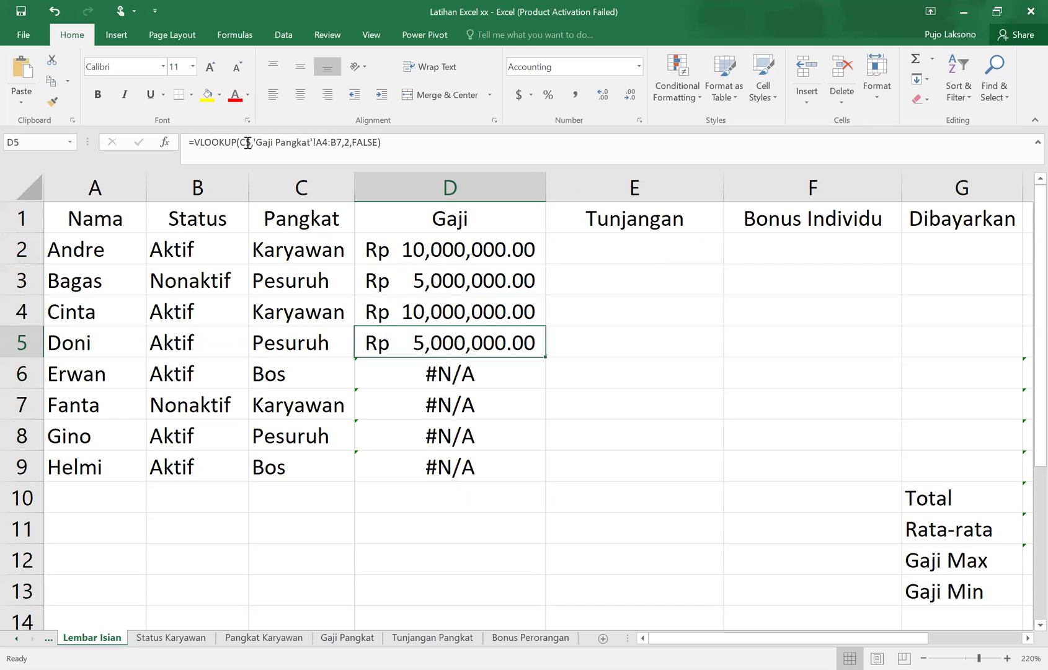
pyautogui.click(414, 257)
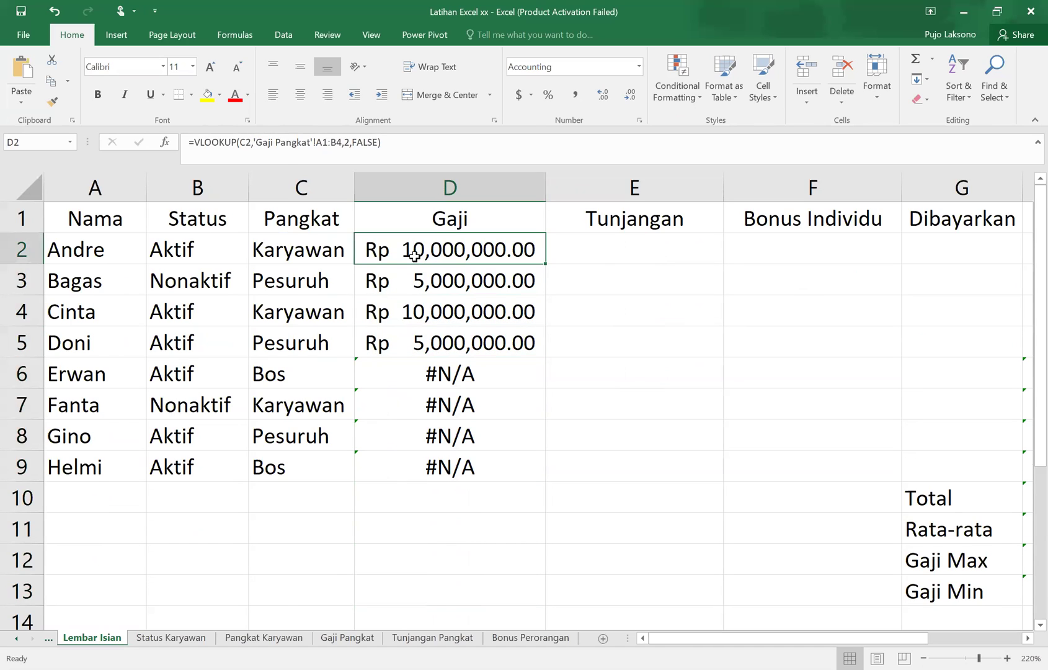
pyautogui.press('Down')
pyautogui.press('Down')
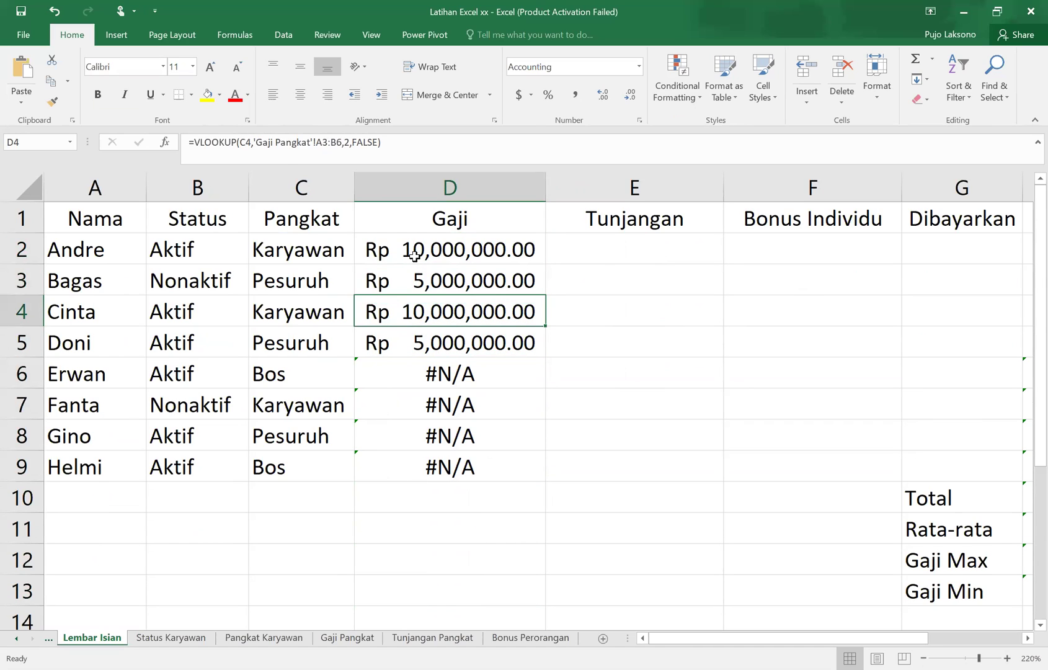
pyautogui.press('Up')
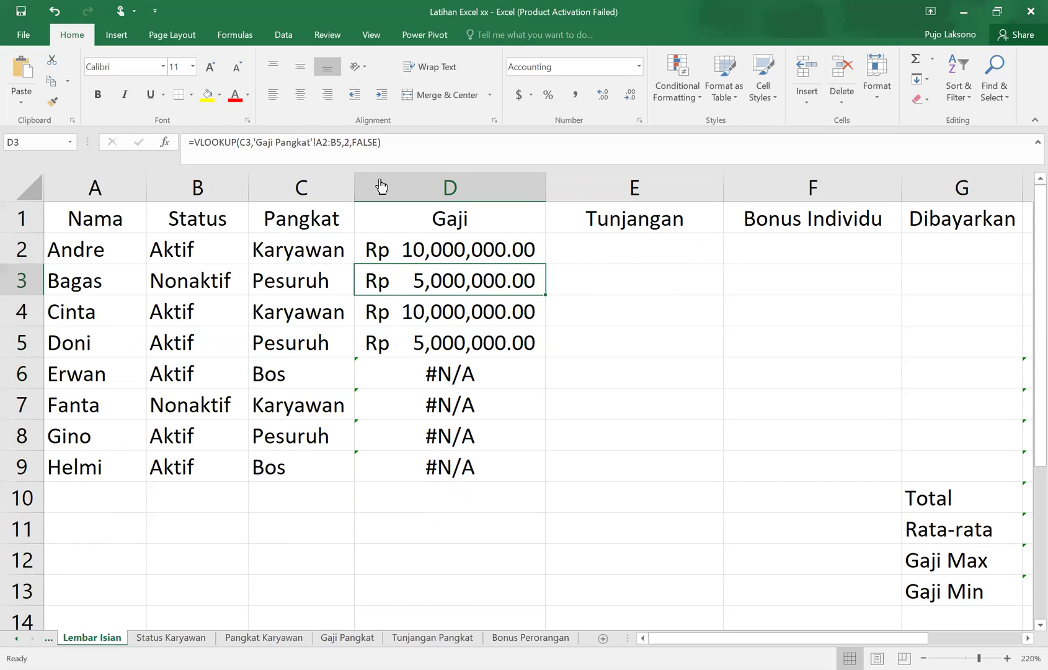
pyautogui.press('F2')
pyautogui.press('Escape')
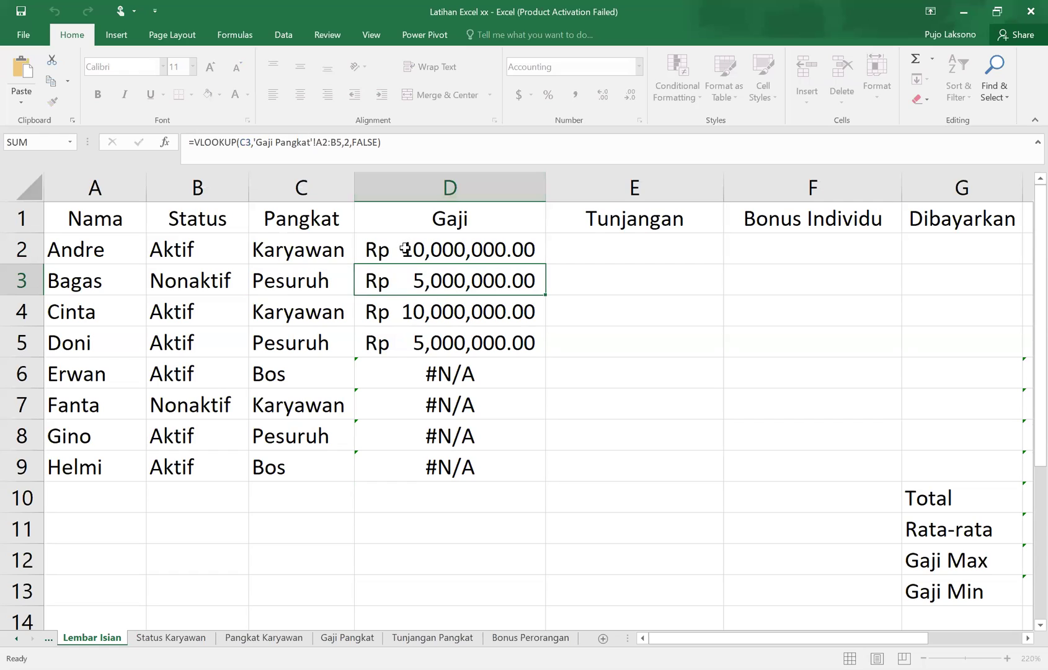
# - Make the table range in the D2 formula absolute as $A$1:$B$4, and copy the formula down through D9
pyautogui.click(408, 249)
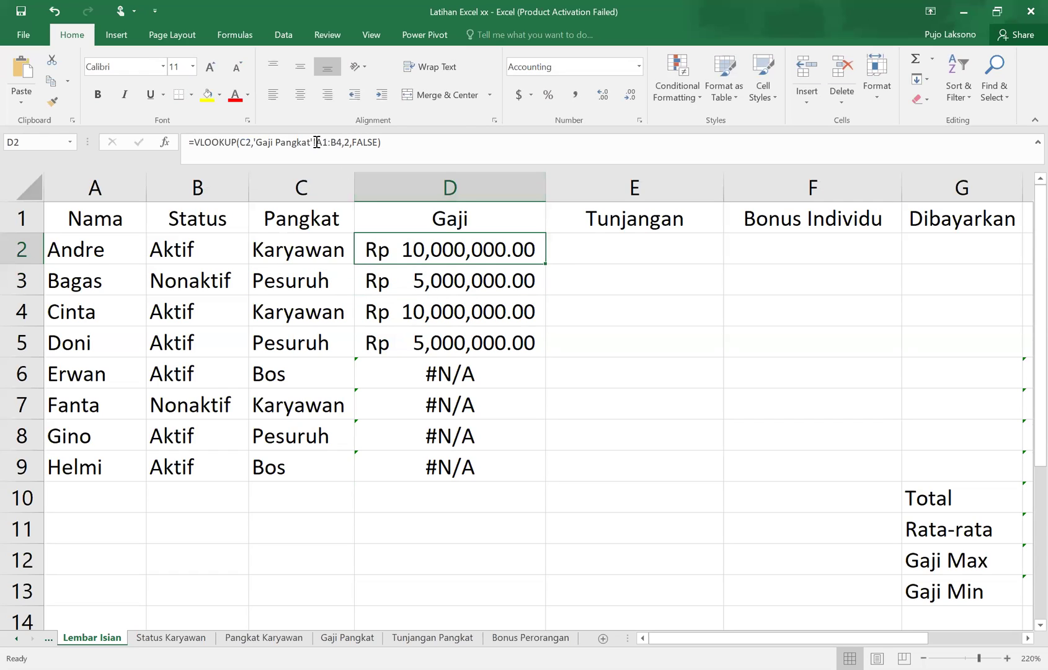
pyautogui.click(316, 142)
pyautogui.write('$')
pyautogui.press('Right')
pyautogui.write('$')
pyautogui.press('Right')
pyautogui.press('Right')
pyautogui.write('$')
pyautogui.press('Right')
pyautogui.write('$')
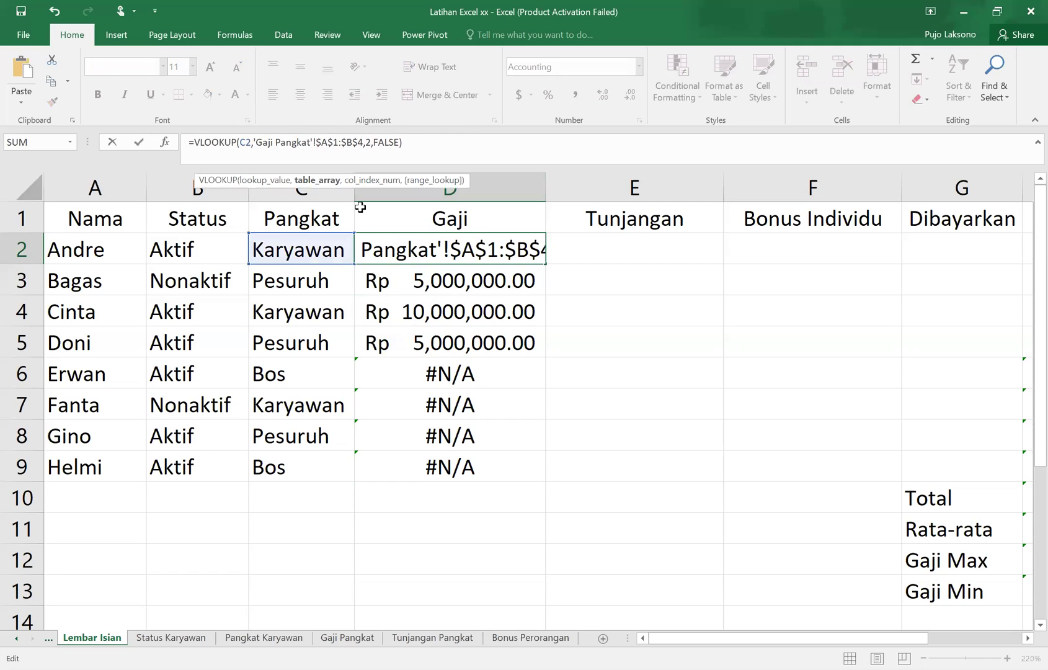
pyautogui.press('Return')
pyautogui.press('Up')
pyautogui.moveTo(543, 265); pyautogui.dragTo(480, 458)
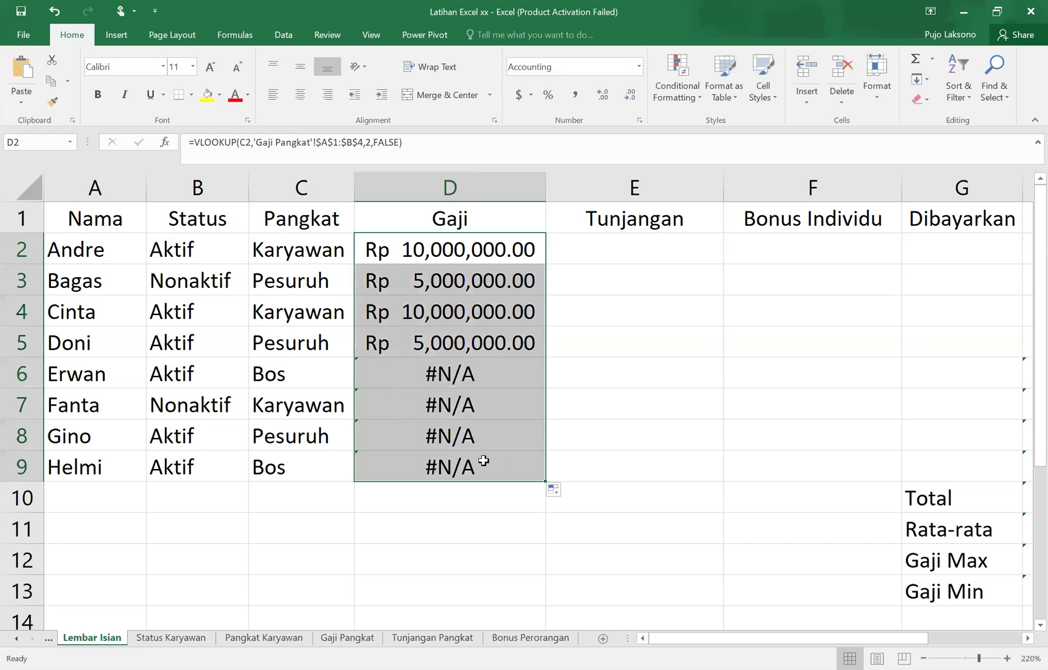
# - Review the entries in row 2 from Gaji back to Nama, and the Status formulas from B2 down to B9
pyautogui.click(591, 376)
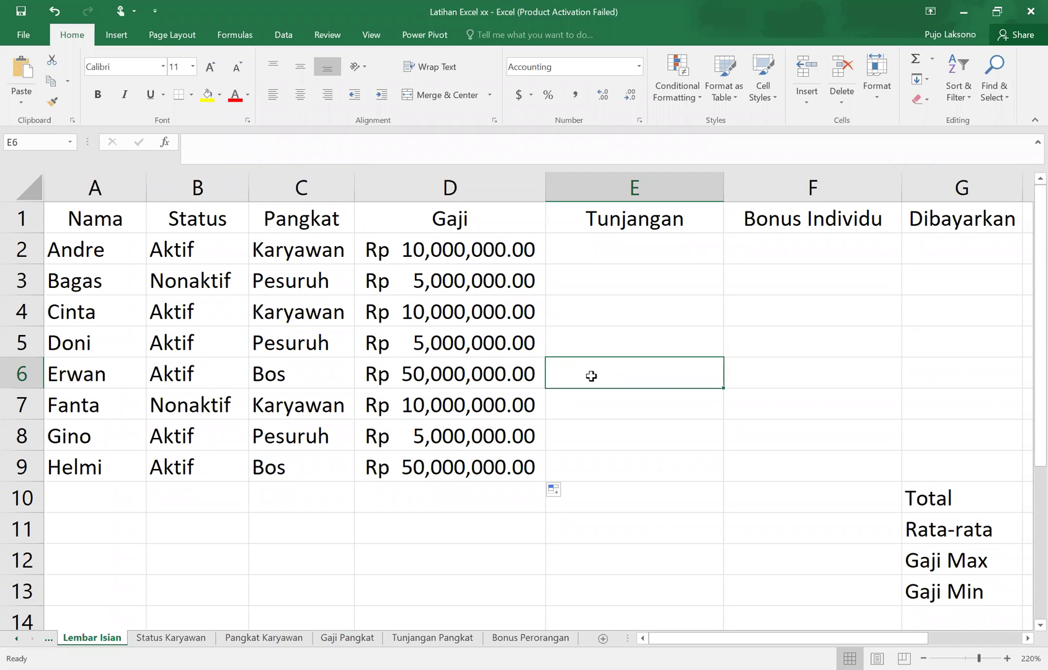
pyautogui.press('Left')
pyautogui.press('Up')
pyautogui.press('Up')
pyautogui.press('Up')
pyautogui.press('Up')
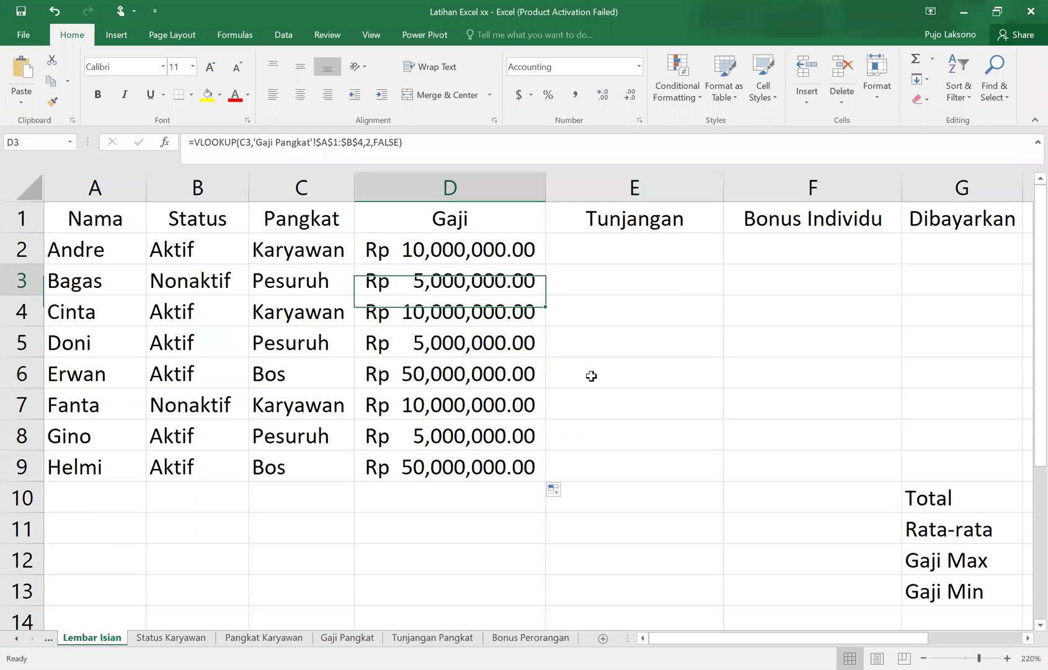
pyautogui.press('Left')
pyautogui.press('Left')
pyautogui.press('Left')
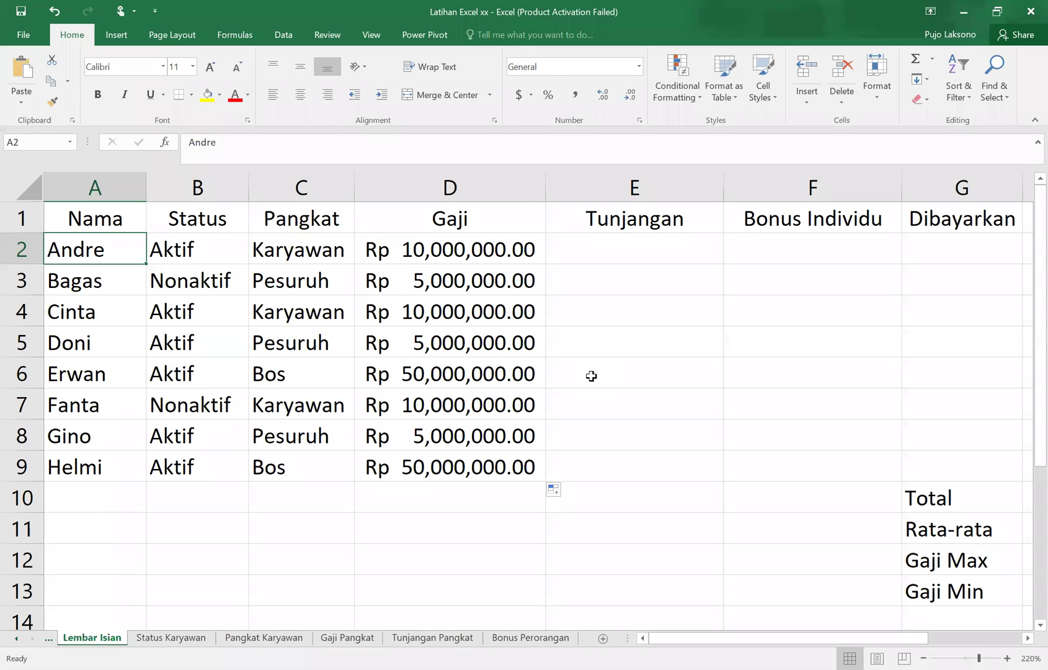
pyautogui.press('Right')
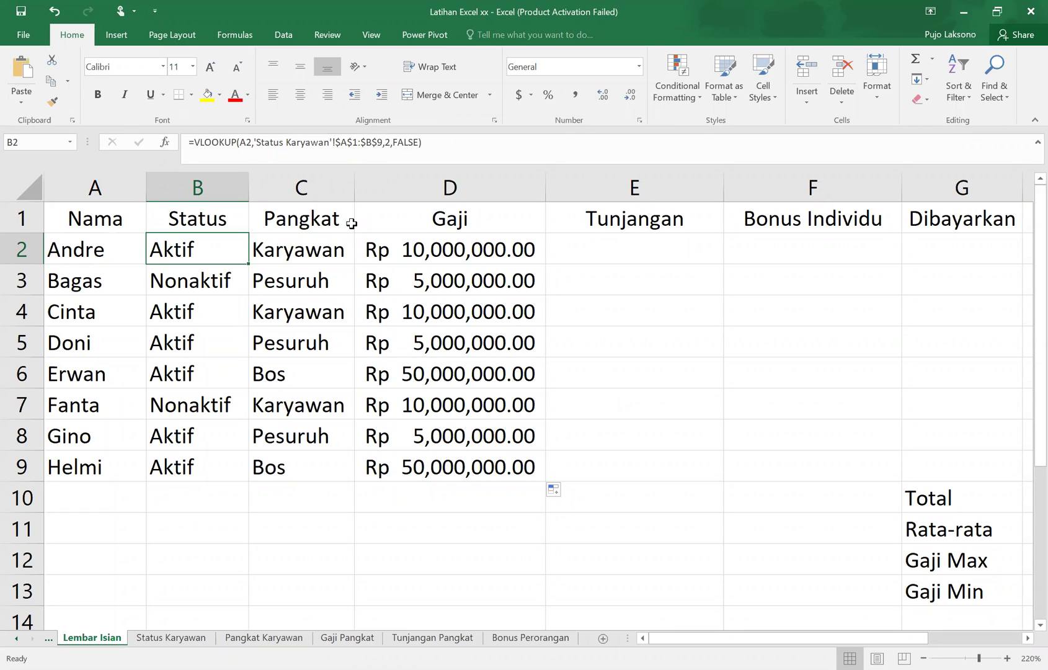
pyautogui.press('Down')
pyautogui.press('Down')
pyautogui.press('Down')
pyautogui.press('Down')
pyautogui.press('Down')
pyautogui.press('Down')
pyautogui.press('Down')
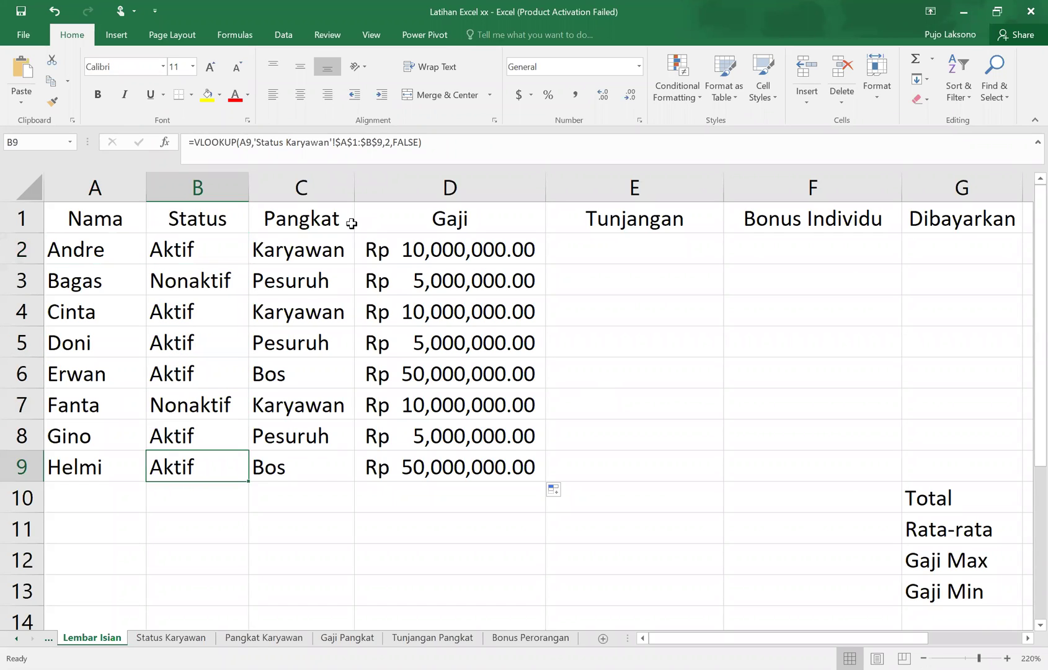
# - Enter the note "Referensi relatif" in cell A12, below the employee list
pyautogui.press('Down')
pyautogui.press('Down')
pyautogui.press('Left')
pyautogui.press('Down')
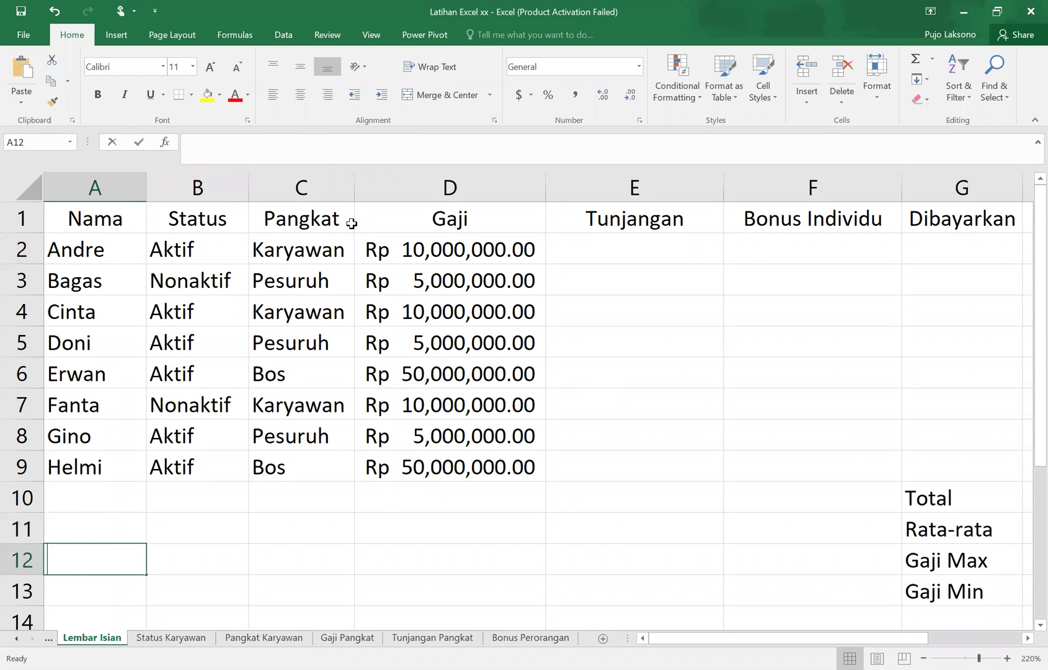
pyautogui.write('Refern')
pyautogui.press('BackSpace')
pyautogui.write('ensi')
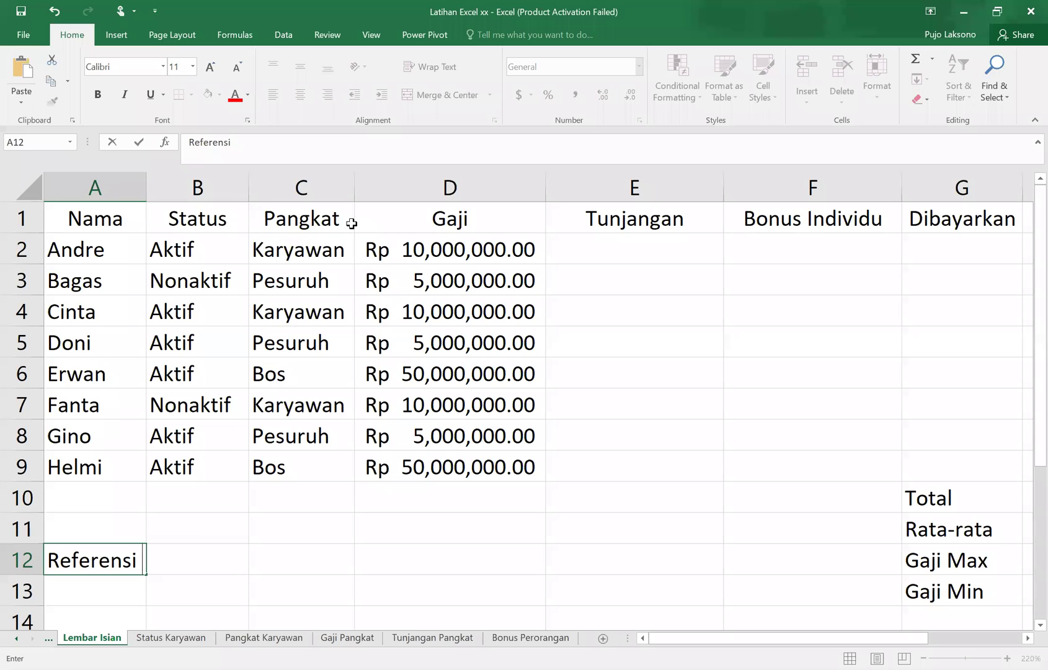
pyautogui.write(' relatif')
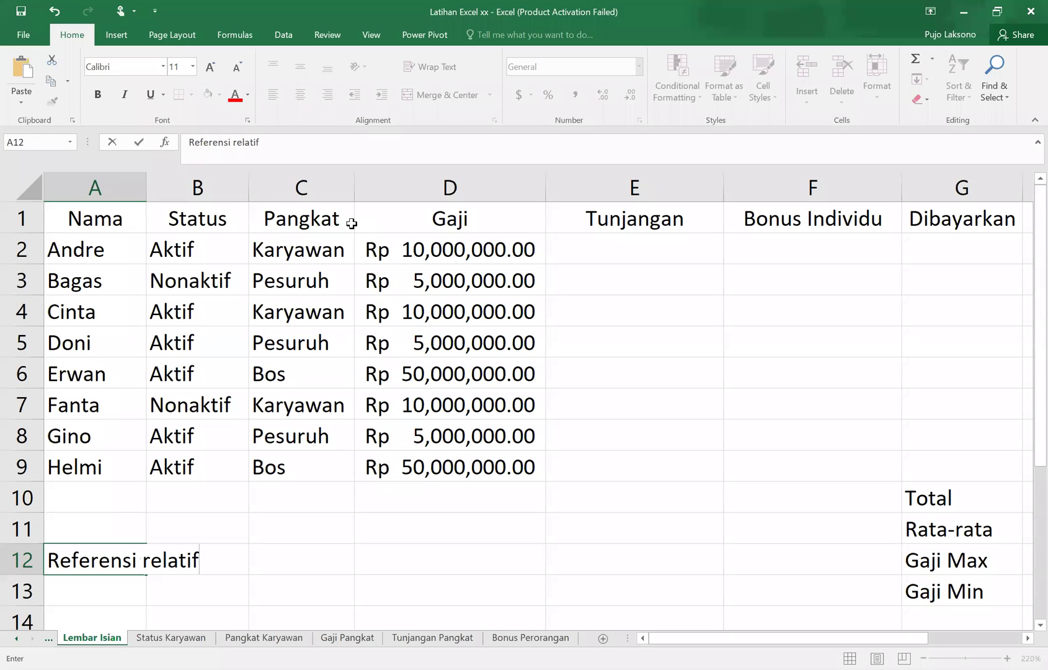
pyautogui.press('Return')
# - Add the note "Referensi absolut" in cell A13, directly under the relative reference note
pyautogui.write('Referesi')
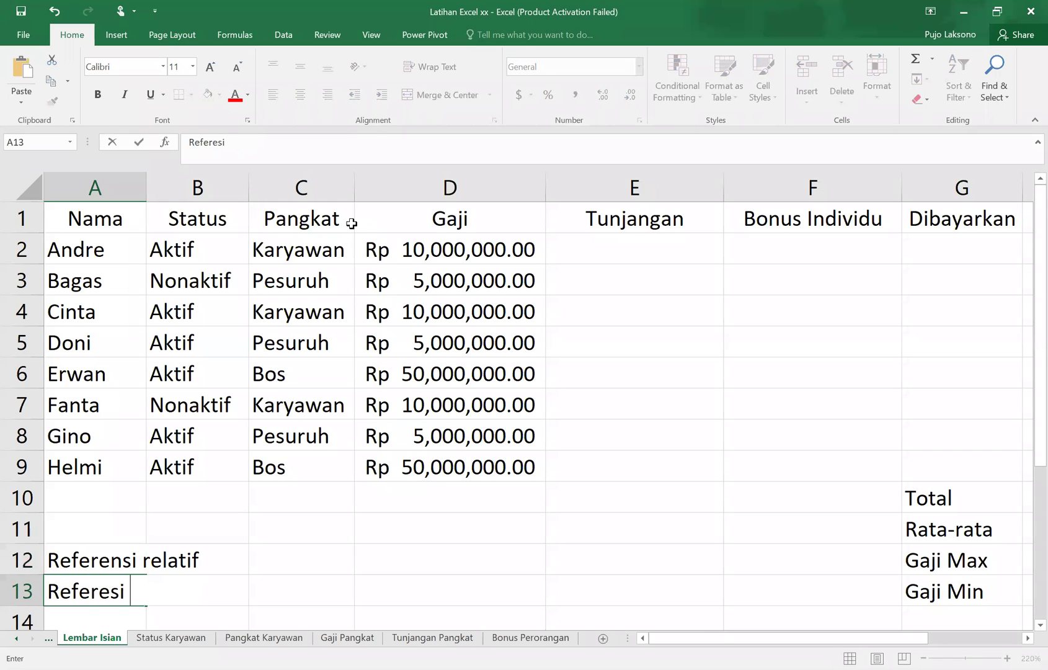
pyautogui.press('BackSpace')
pyautogui.press('BackSpace')
pyautogui.write('nsi absol')
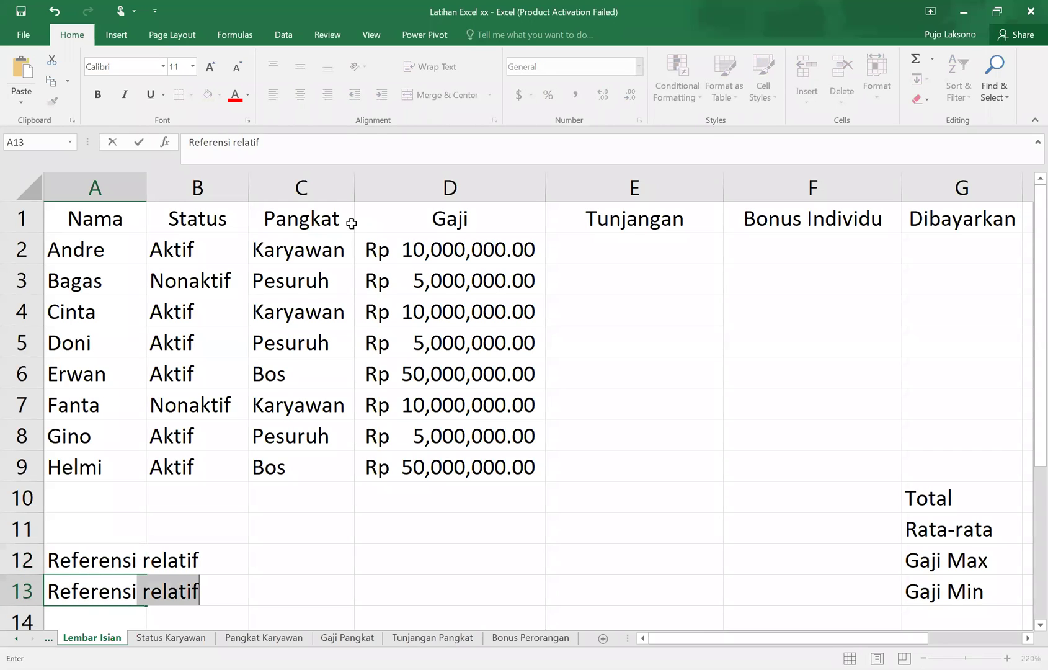
pyautogui.write('ut')
pyautogui.hotkey('ctrl', 'Return')
# - Return to row 3 of the employee table and examine the lookup value and table range in the B3 Status formula
pyautogui.press('Down')
pyautogui.press('Up')
pyautogui.press('Up')
pyautogui.press('Up')
pyautogui.press('Up')
pyautogui.press('Up')
pyautogui.press('Up')
pyautogui.press('Up')
pyautogui.press('Up')
pyautogui.press('Up')
pyautogui.press('Up')
pyautogui.press('Up')
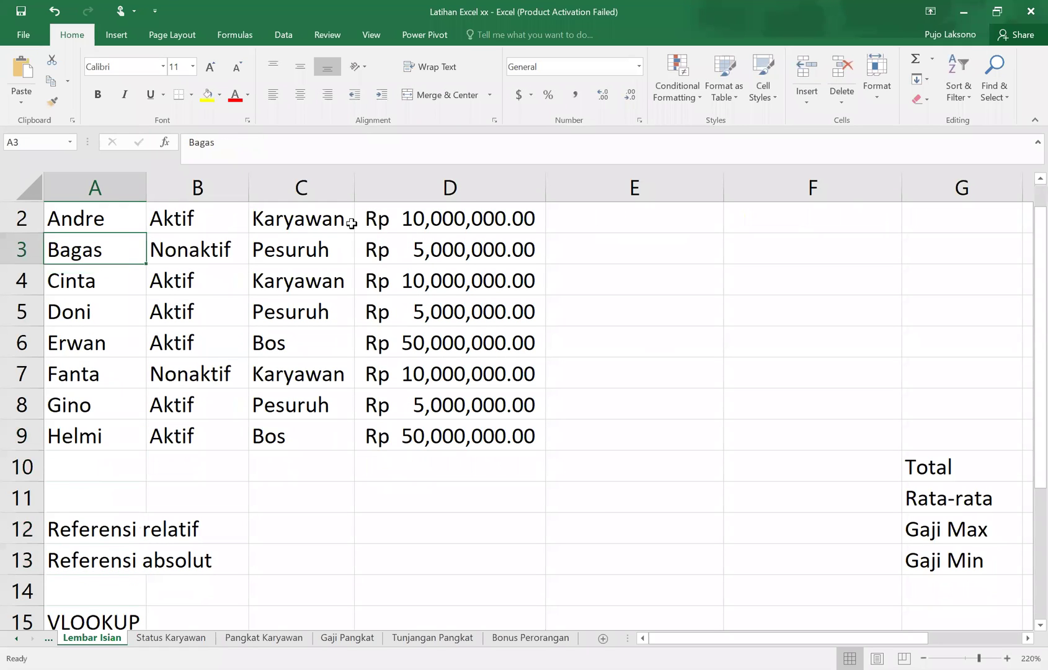
pyautogui.press('Right')
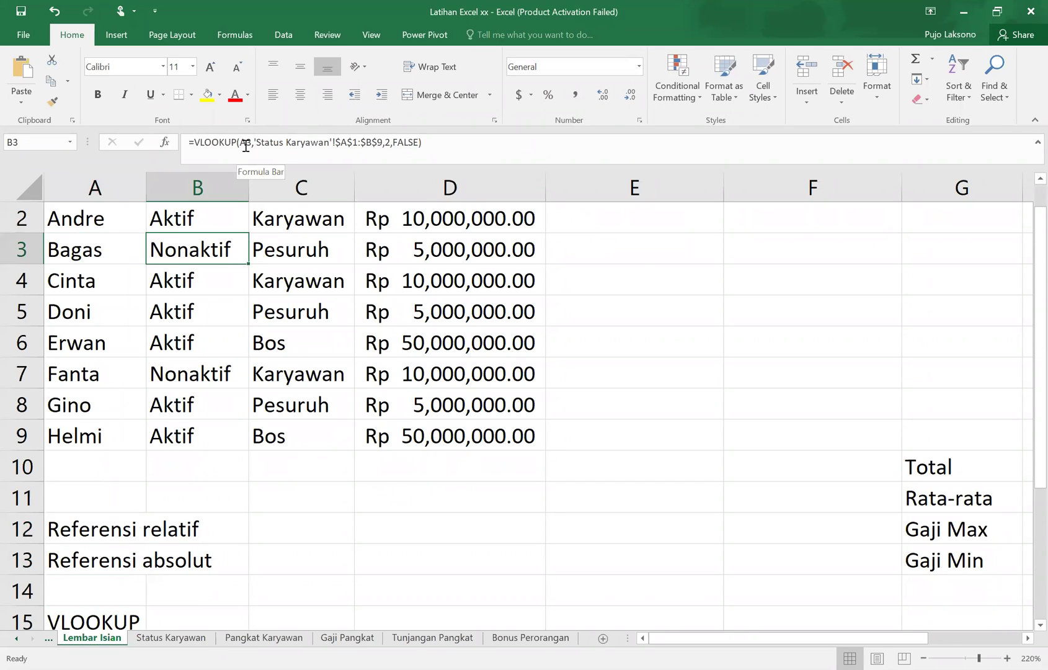
pyautogui.press('Right')
pyautogui.press('Left')
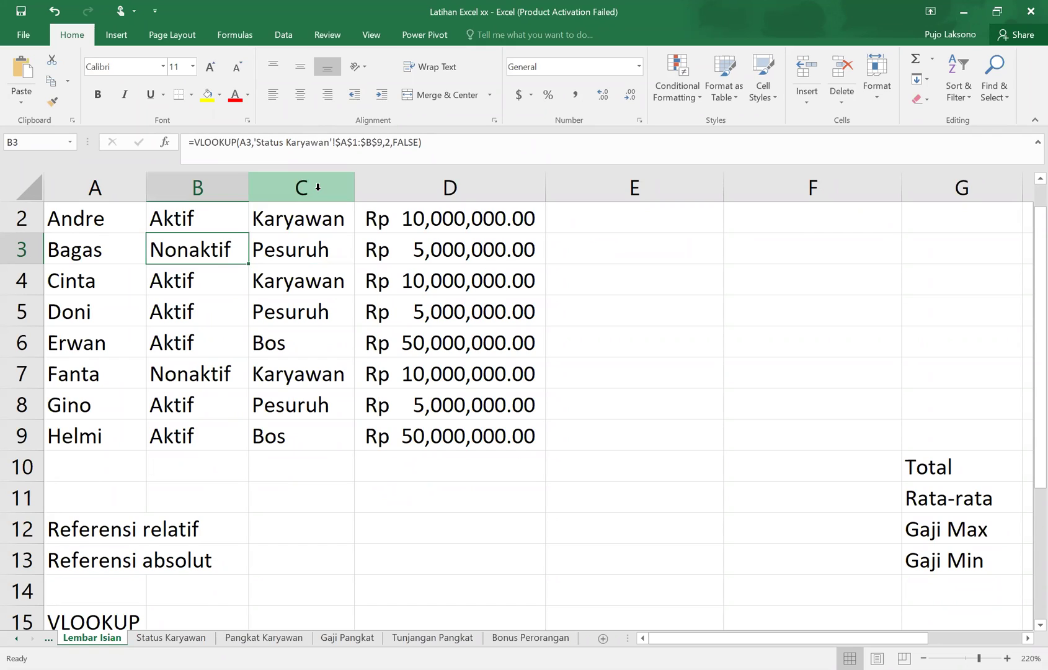
# - Compare the relative and absolute references in the Status formulas from B3 to B8, and open the B3 formula for editing
pyautogui.press('Down')
pyautogui.press('Down')
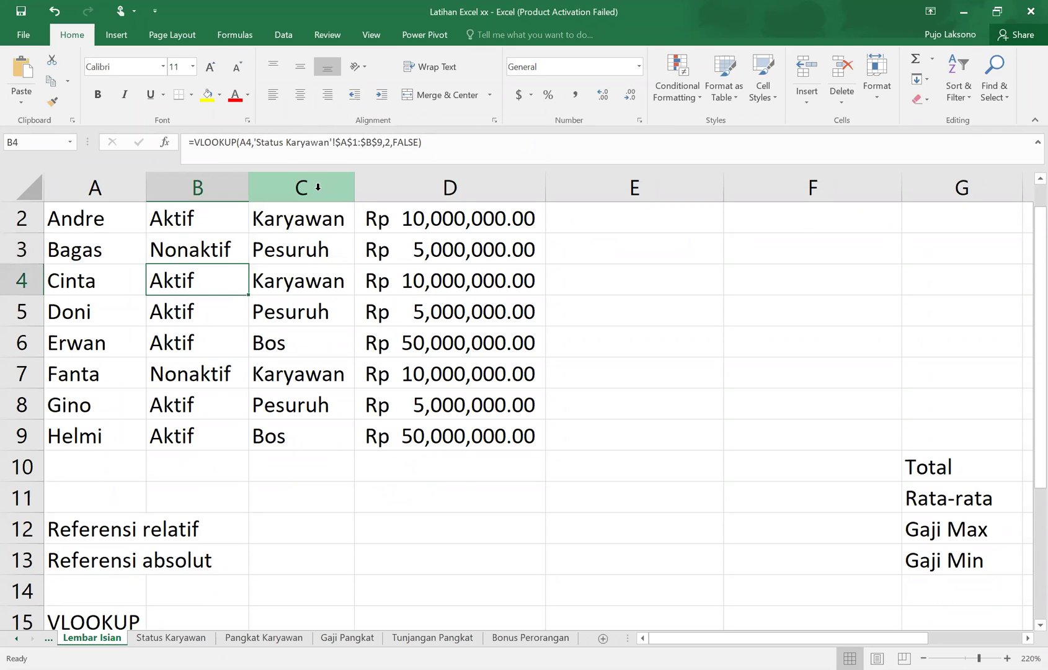
pyautogui.press('Down')
pyautogui.press('Down')
pyautogui.press('Down')
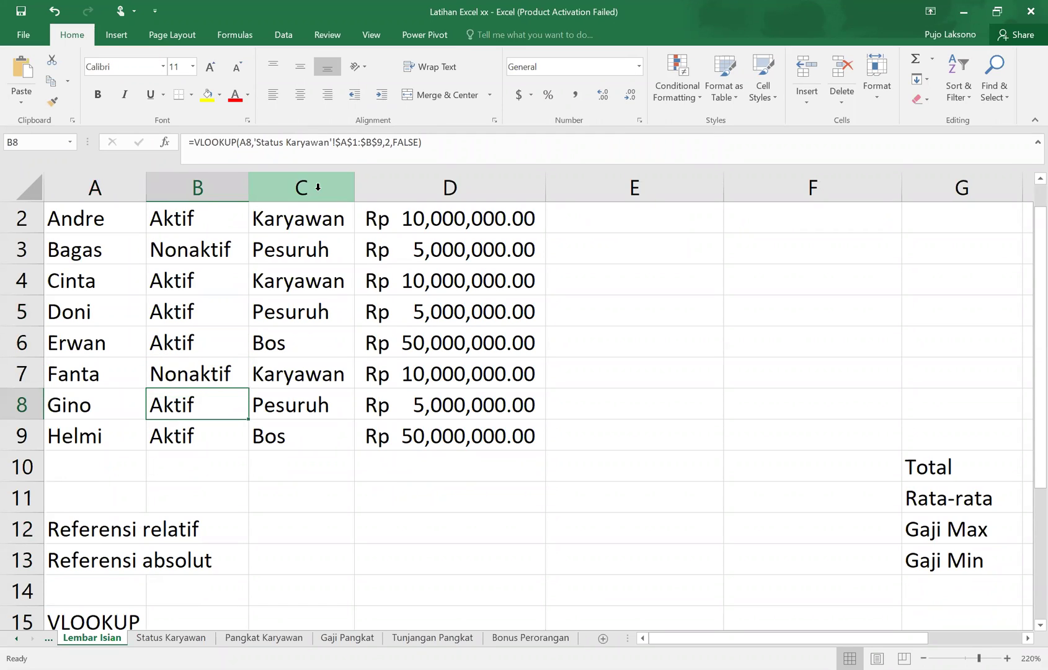
pyautogui.press('Up')
pyautogui.press('Up')
pyautogui.press('Up')
pyautogui.press('Up')
pyautogui.press('Up')
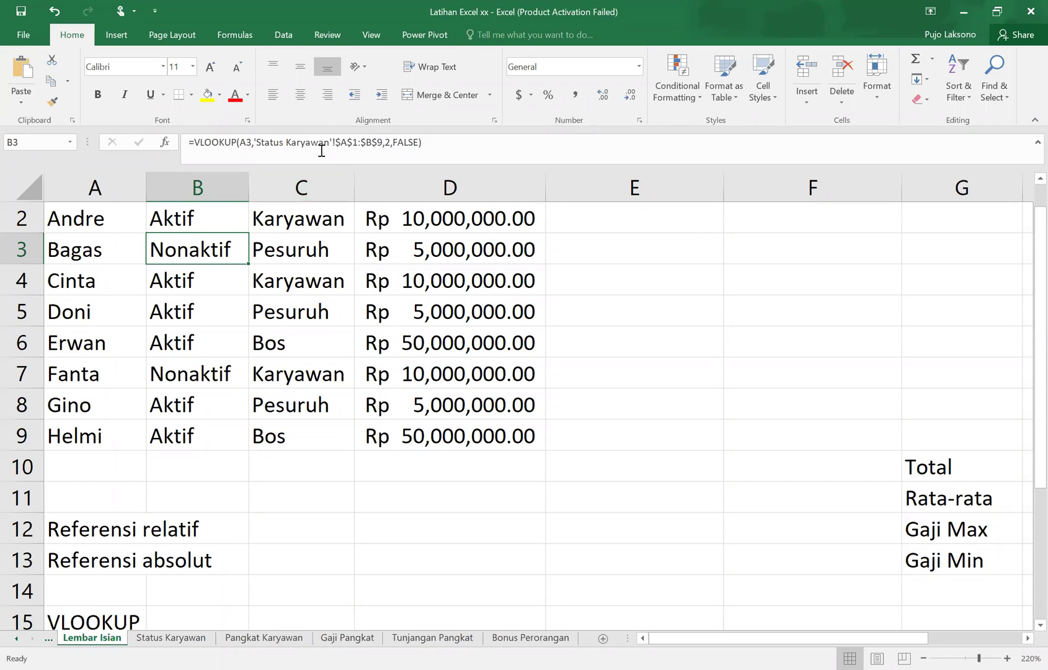
pyautogui.click(339, 141)
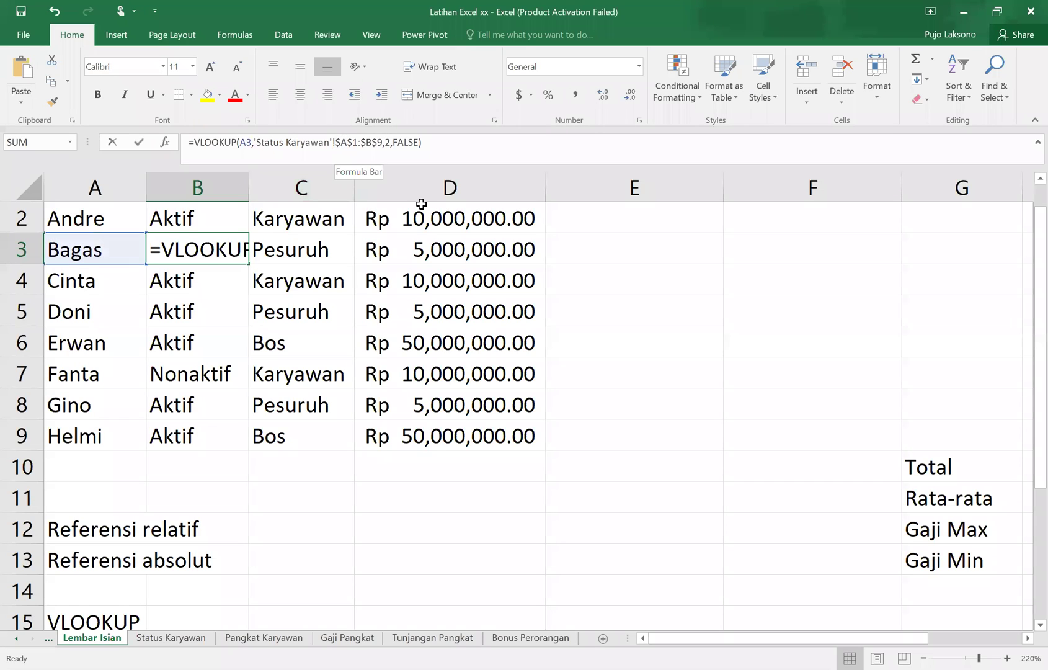